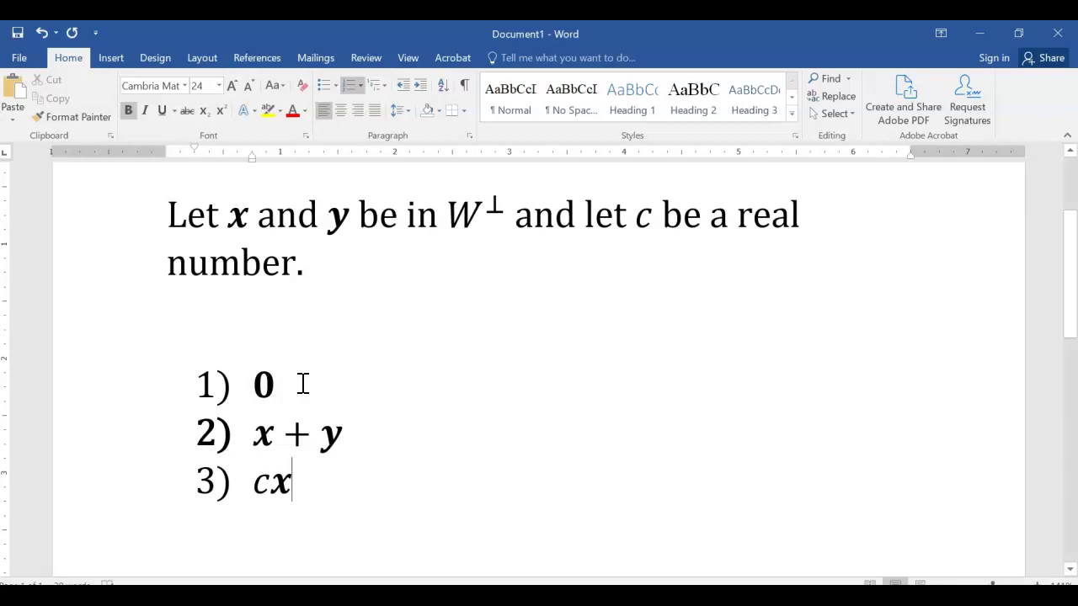
# Add two unnumbered blank lines below item 1.
pyautogui.press('Return')
pyautogui.press('BackSpace')
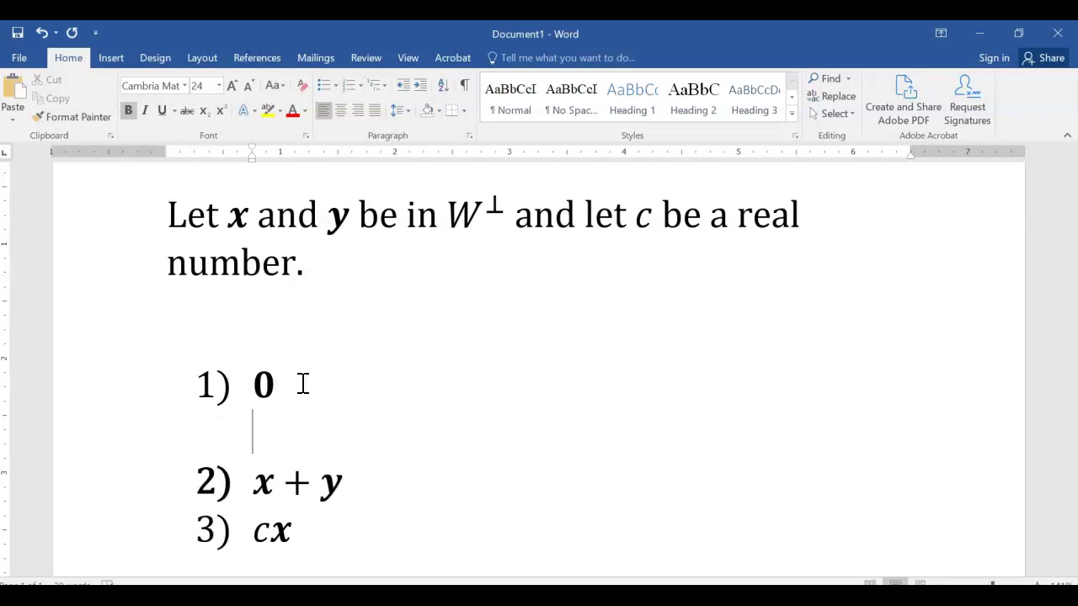
pyautogui.press('Return')
pyautogui.press('Up')
pyautogui.press('Up')
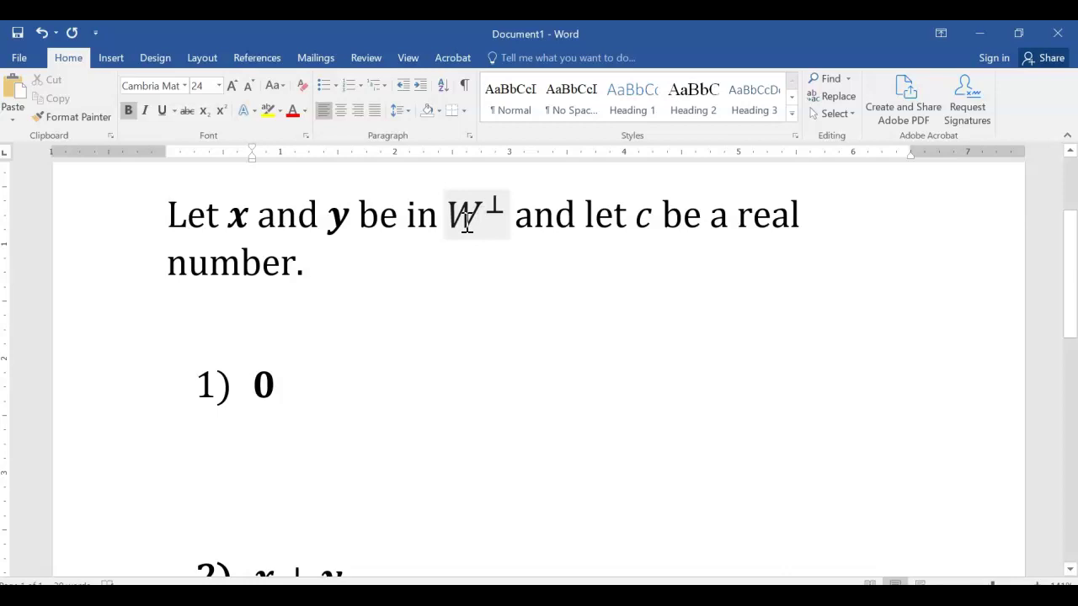
# Append 'Let w ∈ W' as an equation to the opening sentence, with w in bold.
pyautogui.click(416, 261)
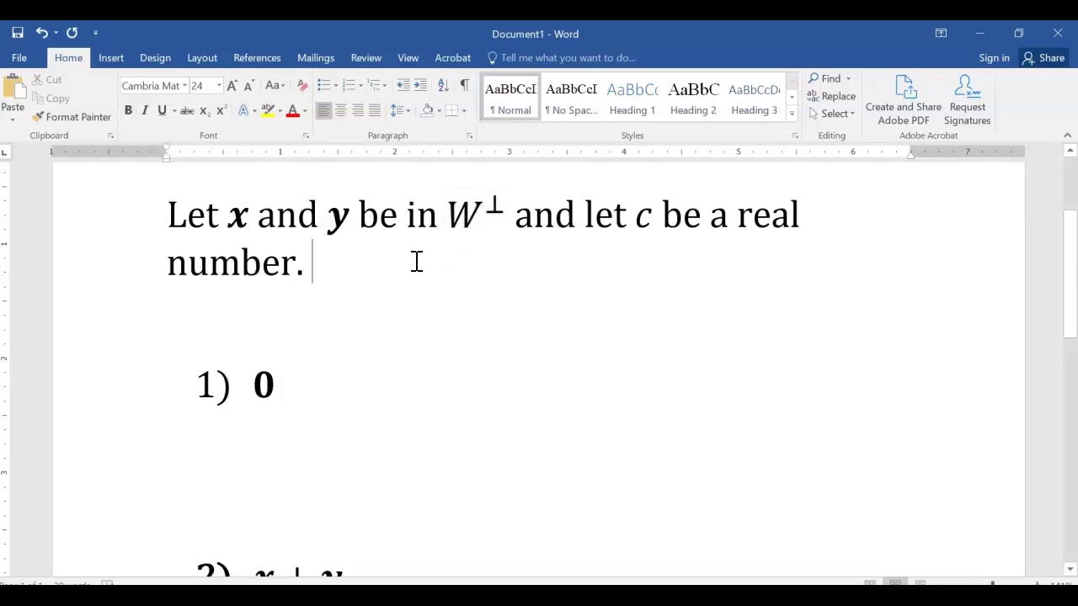
pyautogui.write('Let')
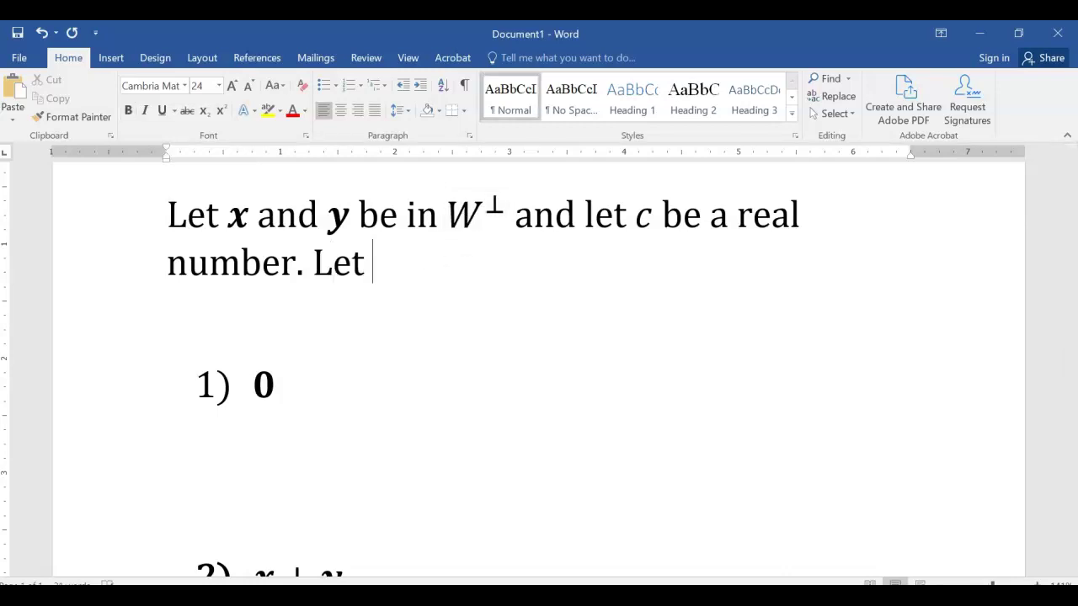
pyautogui.hotkey('alt', '=')
pyautogui.write('W')
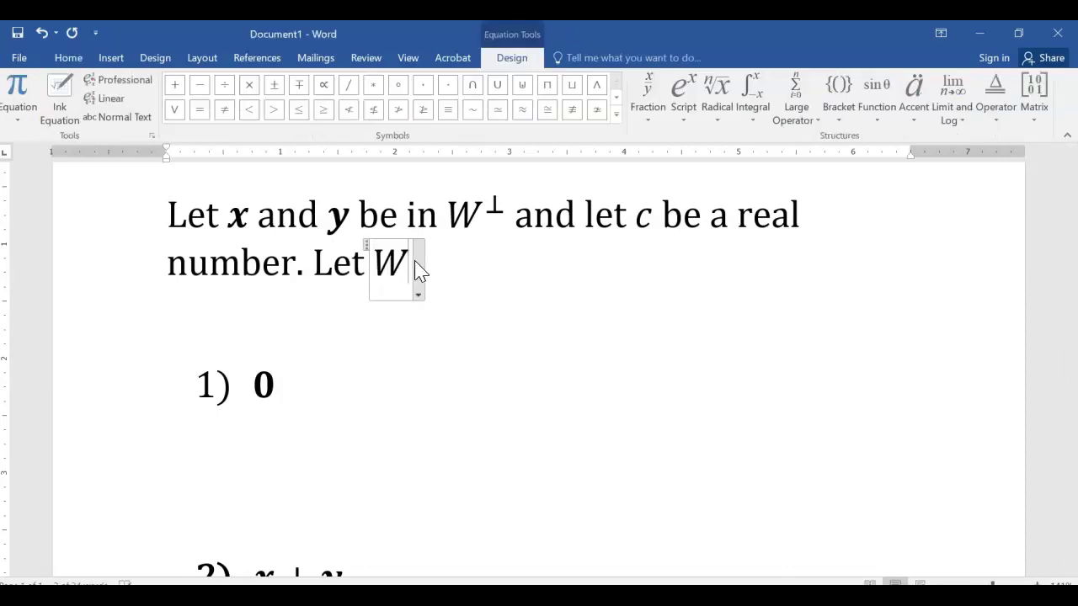
pyautogui.hotkey('shift', 'Left')
pyautogui.press('BackSpace')
pyautogui.write('w\\')
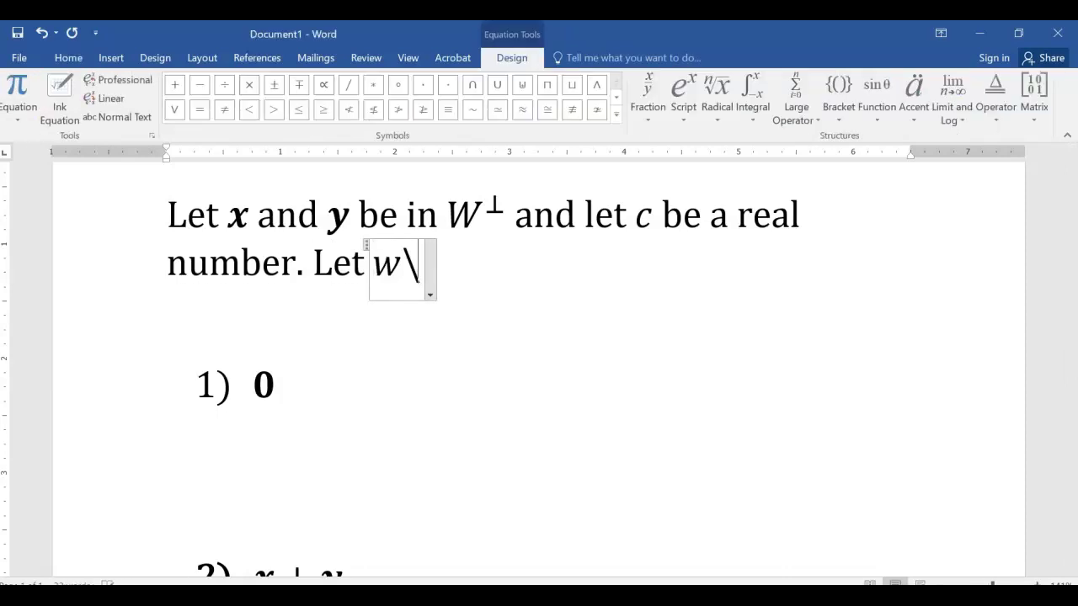
pyautogui.write('in ')
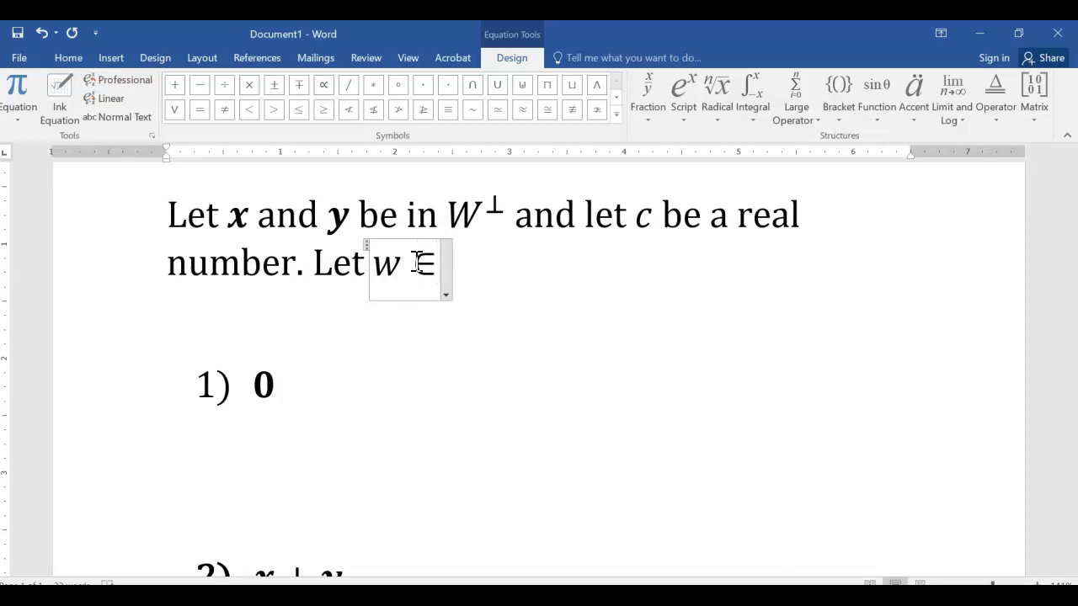
pyautogui.write('W')
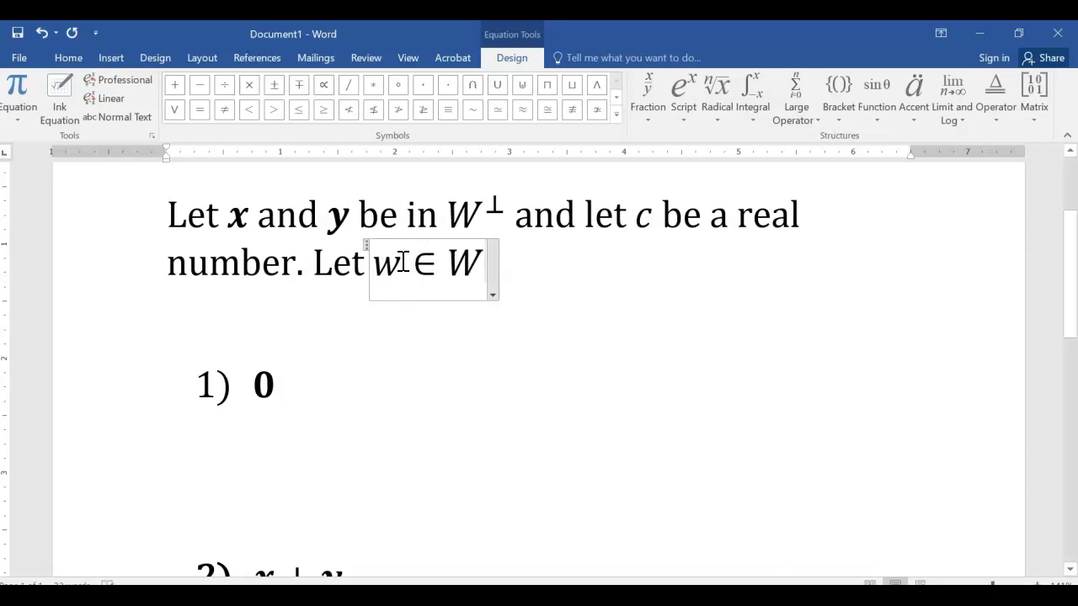
pyautogui.doubleClick(384, 263)
pyautogui.hotkey('ctrl', 'b')
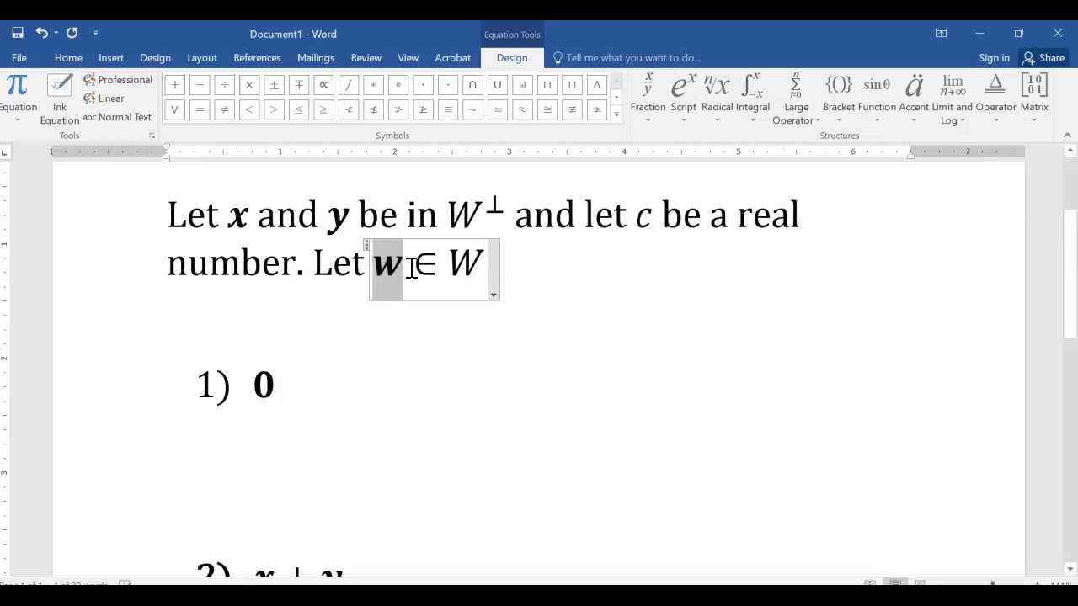
# Undo an accidental change to item 1 and add blank lines beneath it.
pyautogui.click(286, 382)
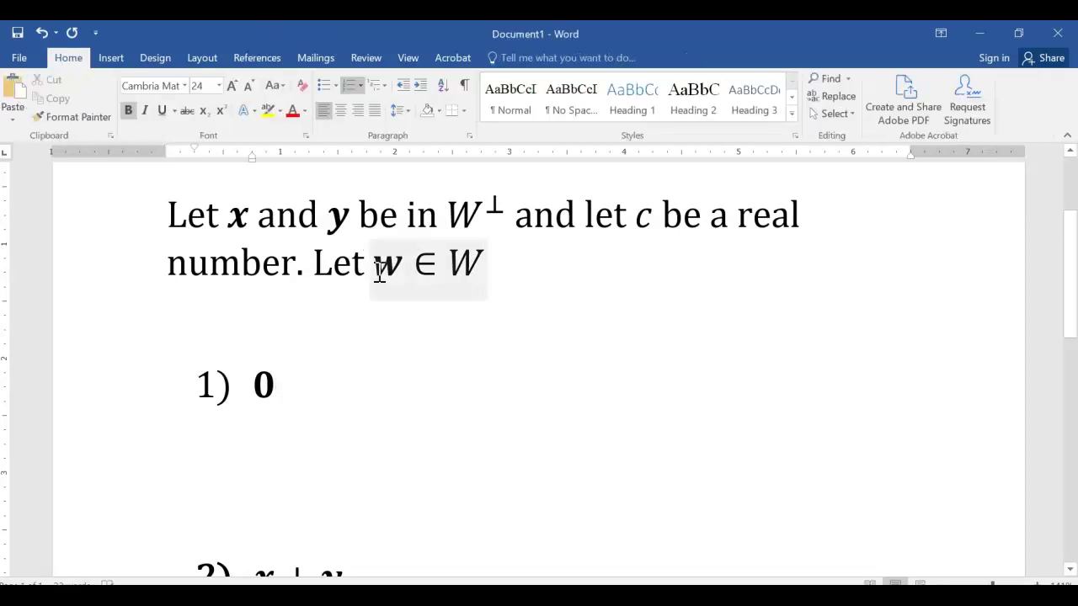
pyautogui.click(531, 100)
pyautogui.hotkey('ctrl', 'z')
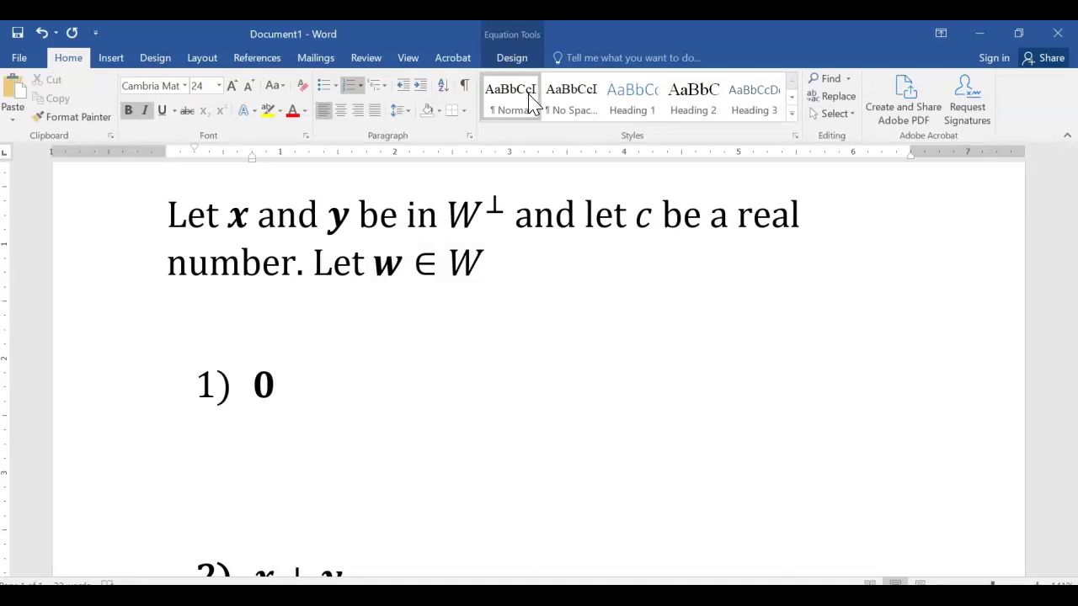
pyautogui.press('Return')
pyautogui.press('Return')
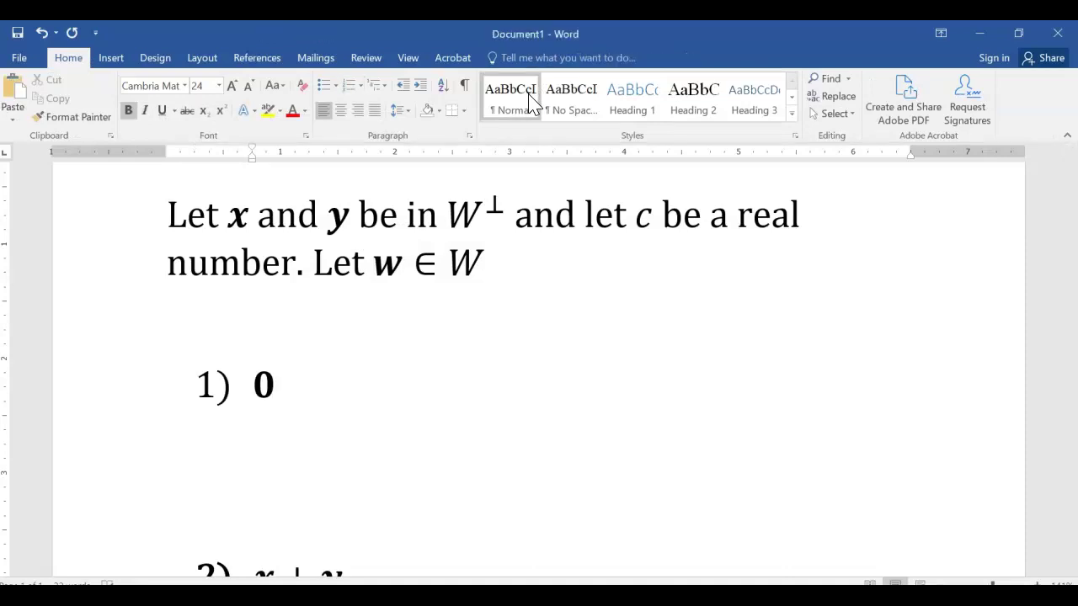
# Enter the equation 0 · w = 0 with the final 0 unbolded, then start a new line.
pyautogui.hotkey('alt', '=')
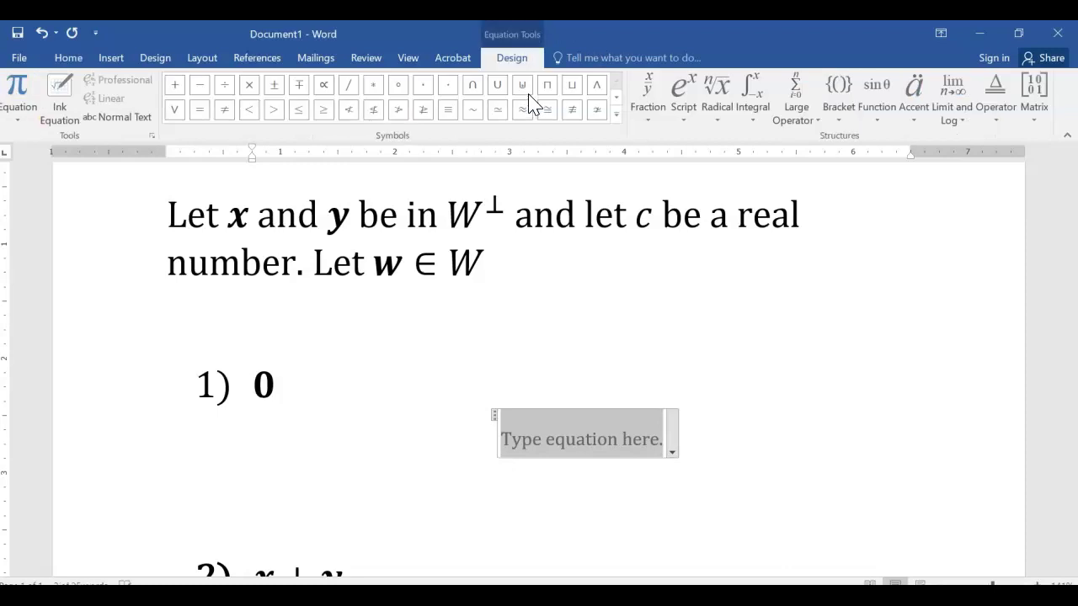
pyautogui.write('0')
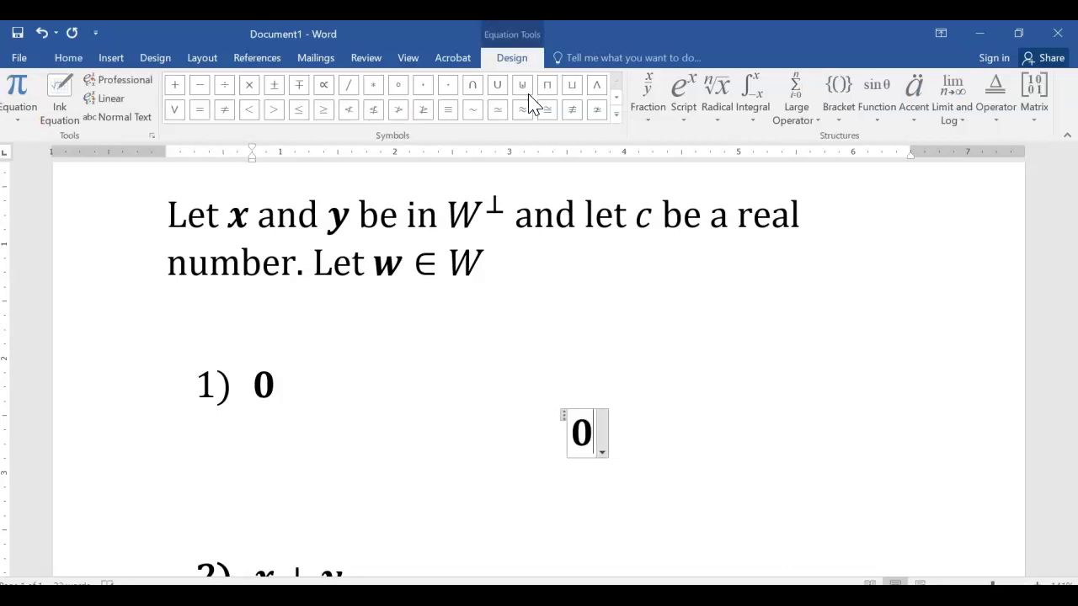
pyautogui.click(616, 115)
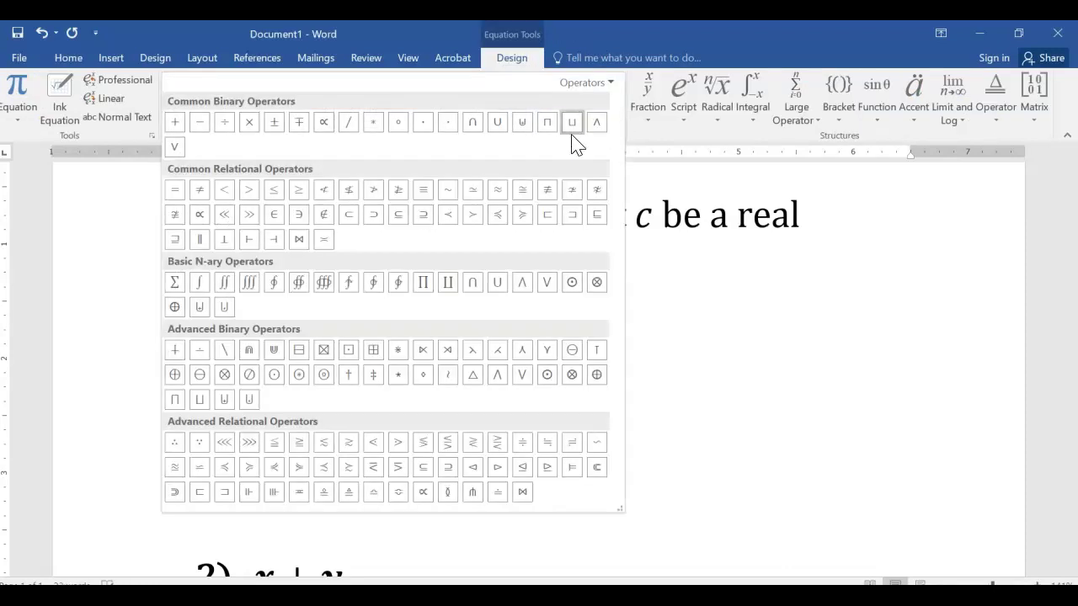
pyautogui.click(423, 124)
pyautogui.write('w ')
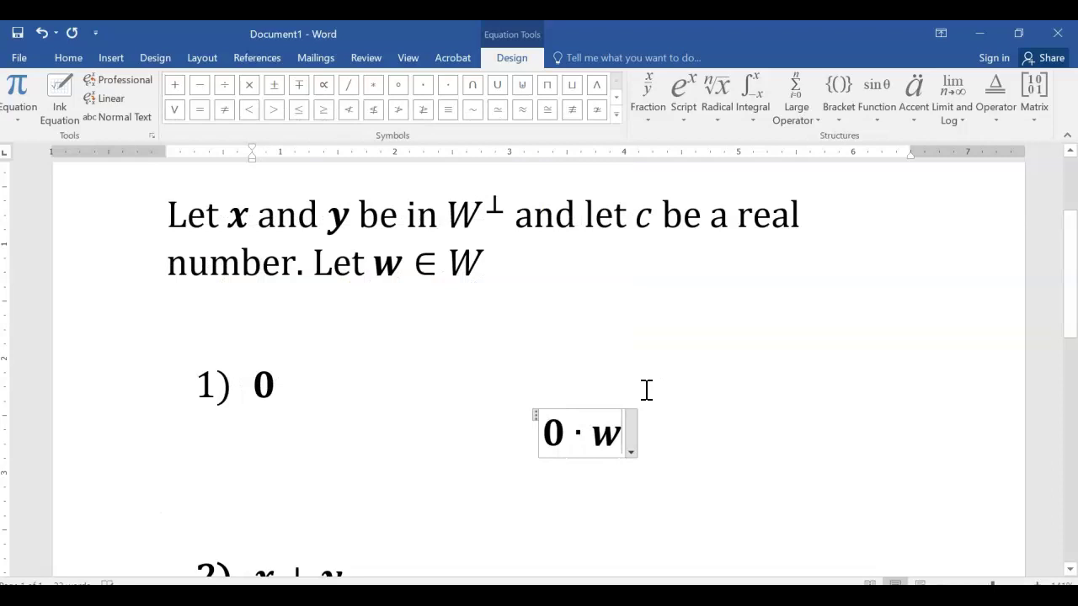
pyautogui.write('=')
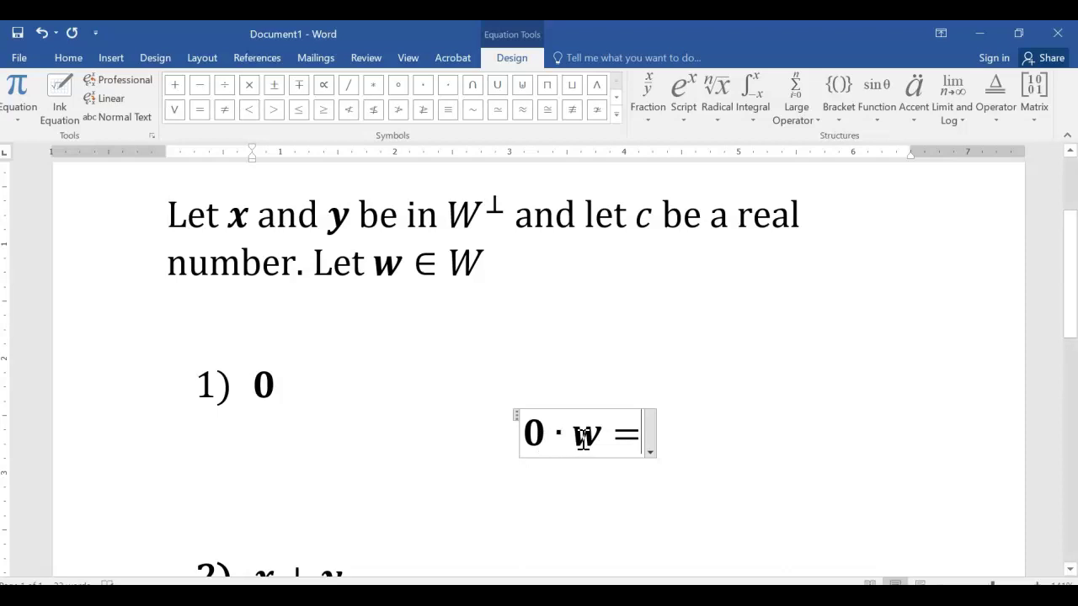
pyautogui.write('0')
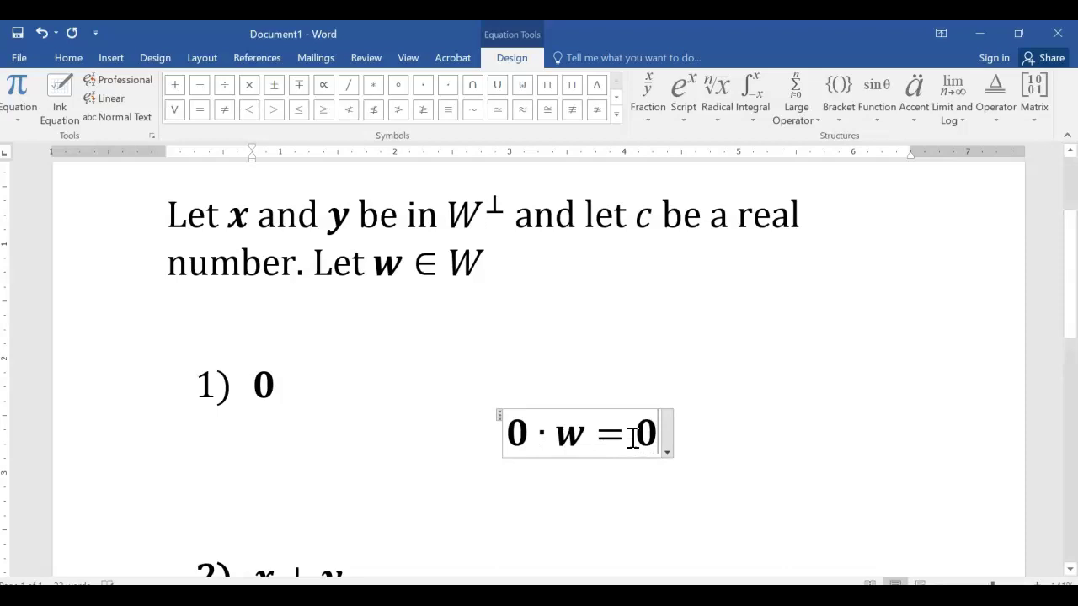
pyautogui.moveTo(632, 435); pyautogui.dragTo(652, 441)
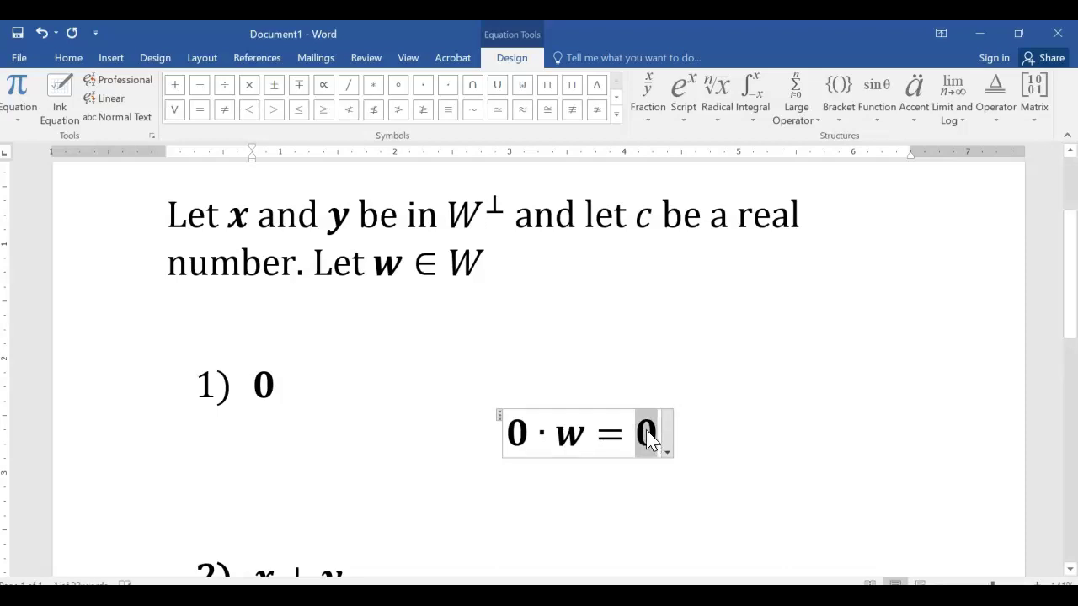
pyautogui.hotkey('ctrl', 'b')
pyautogui.click(683, 432)
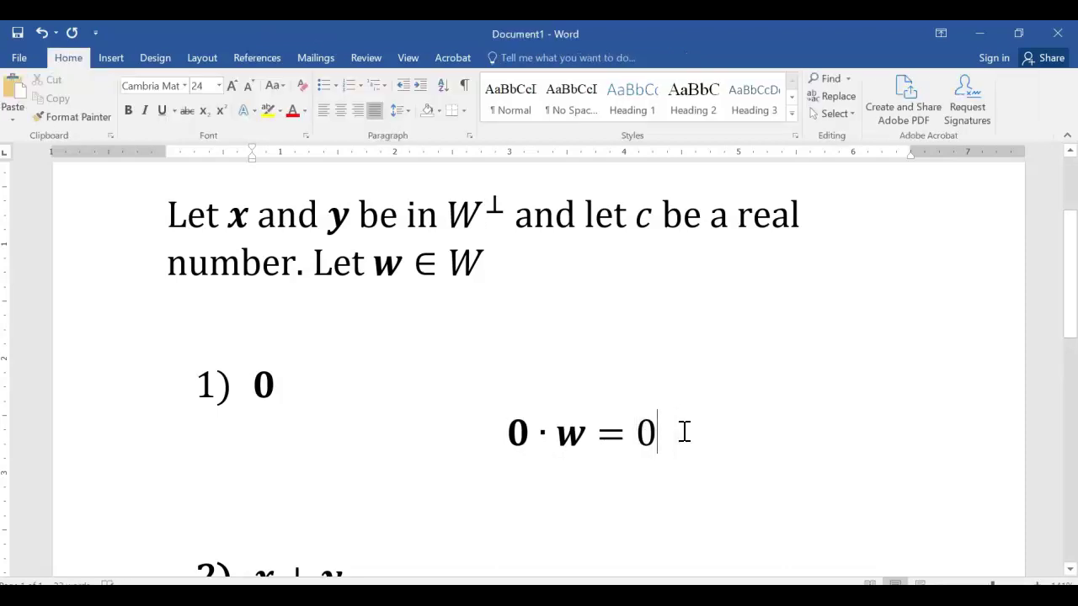
pyautogui.press('Return')
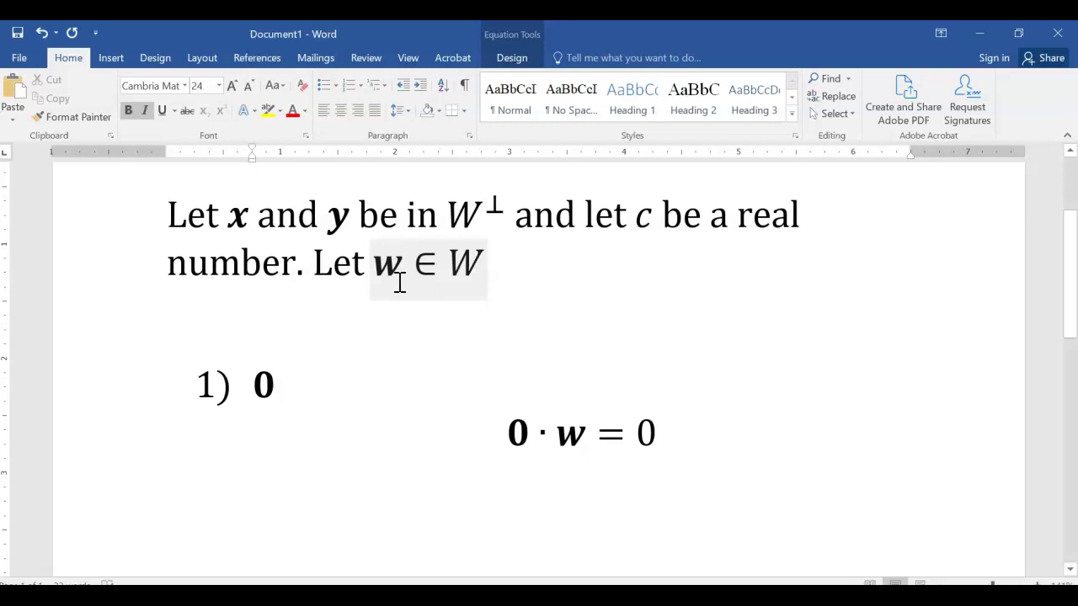
# Write 0 ∈ W⊥ as a centred equation, pasting W⊥ from the opening sentence.
pyautogui.press('BackSpace')
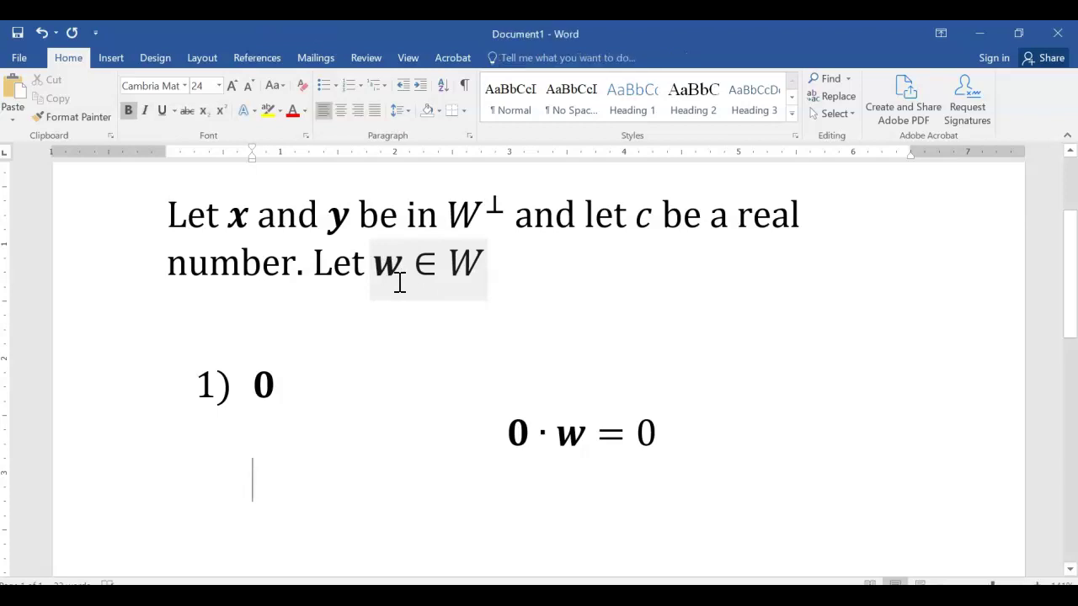
pyautogui.hotkey('alt', '=')
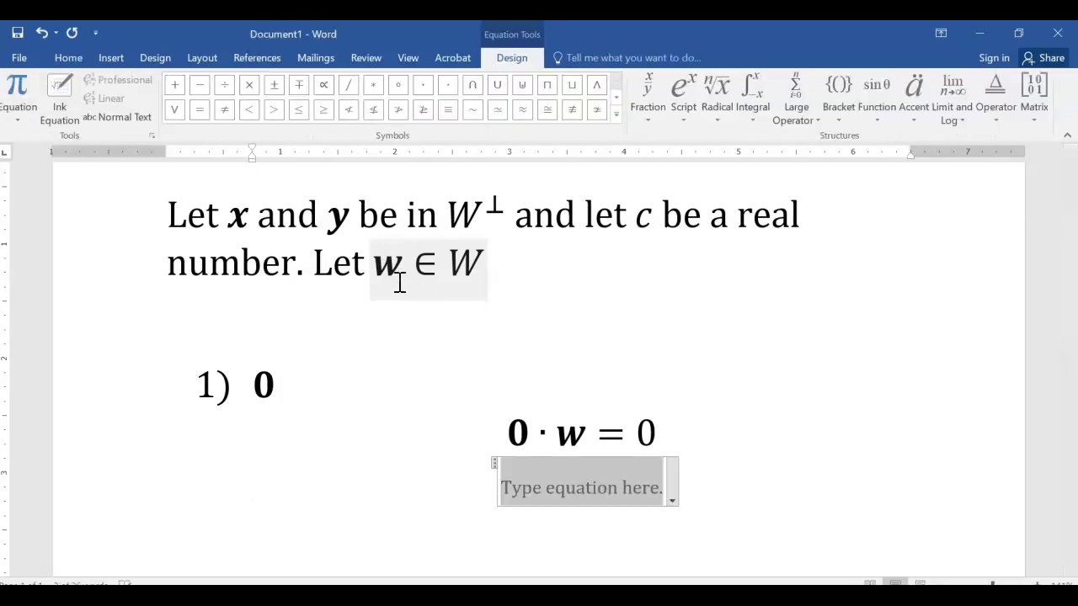
pyautogui.write('0')
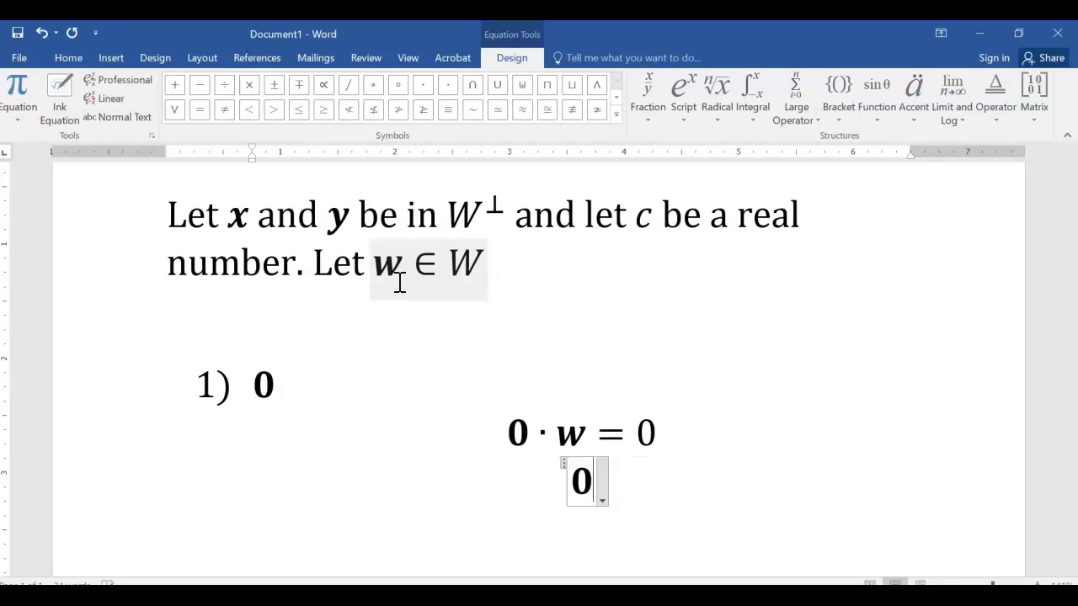
pyautogui.write('\\in')
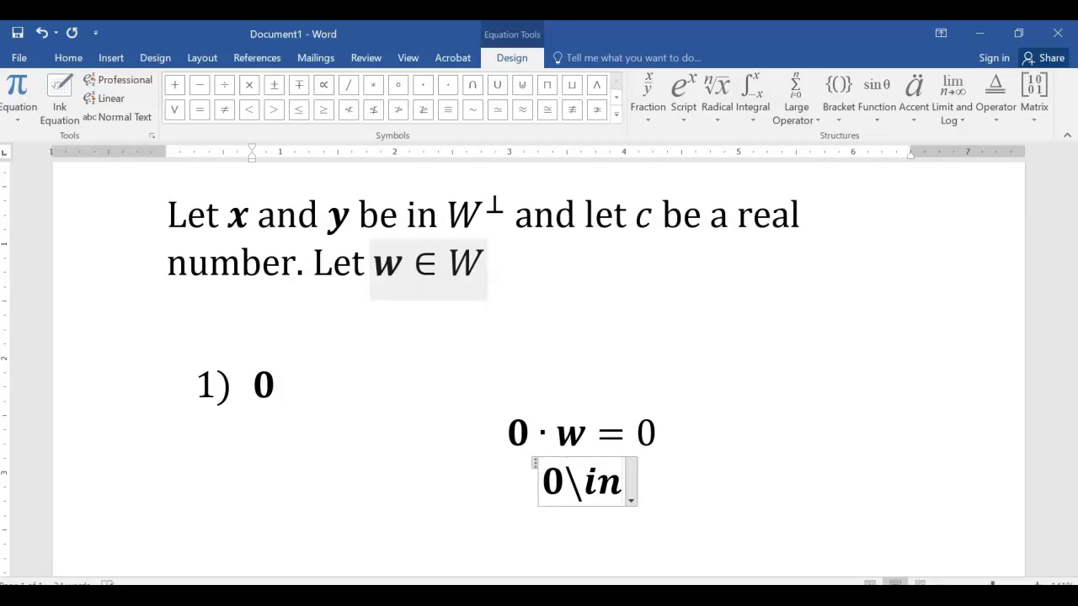
pyautogui.press('BackSpace')
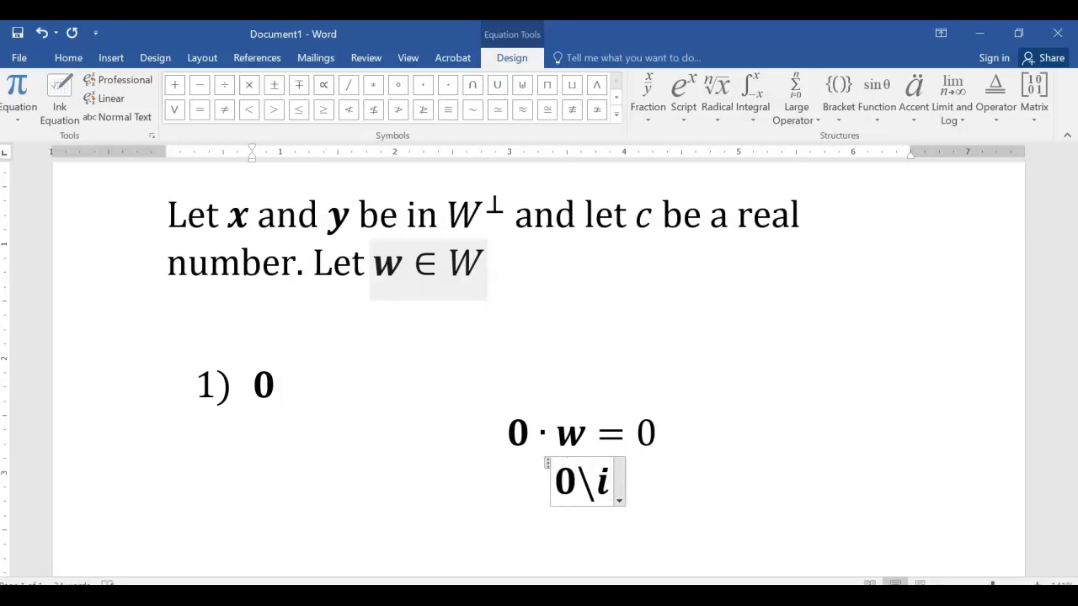
pyautogui.write('n')
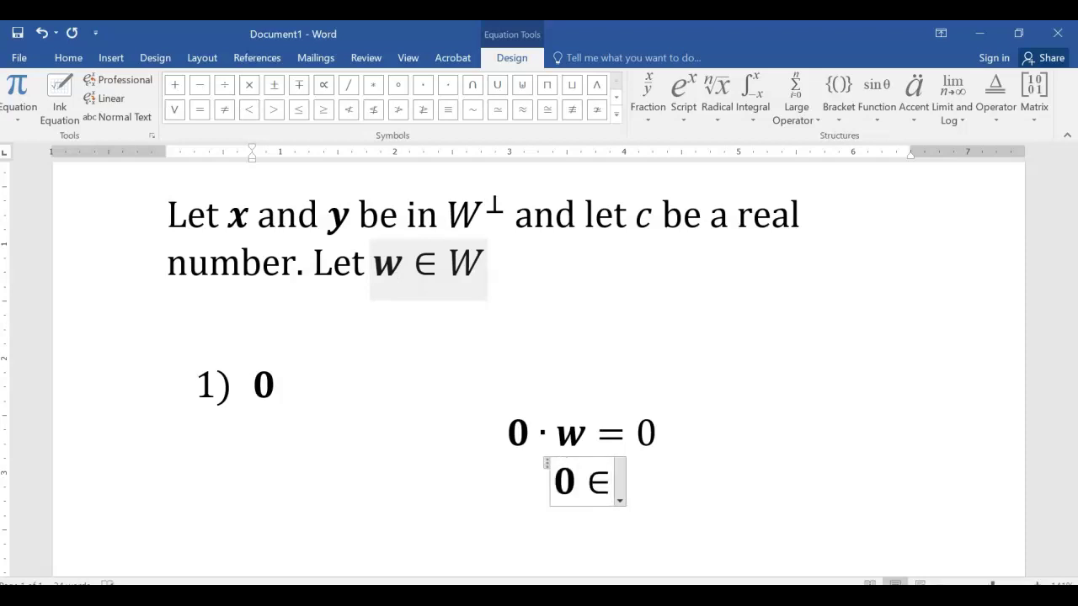
pyautogui.moveTo(445, 211); pyautogui.dragTo(495, 221)
pyautogui.hotkey('ctrl', 'c')
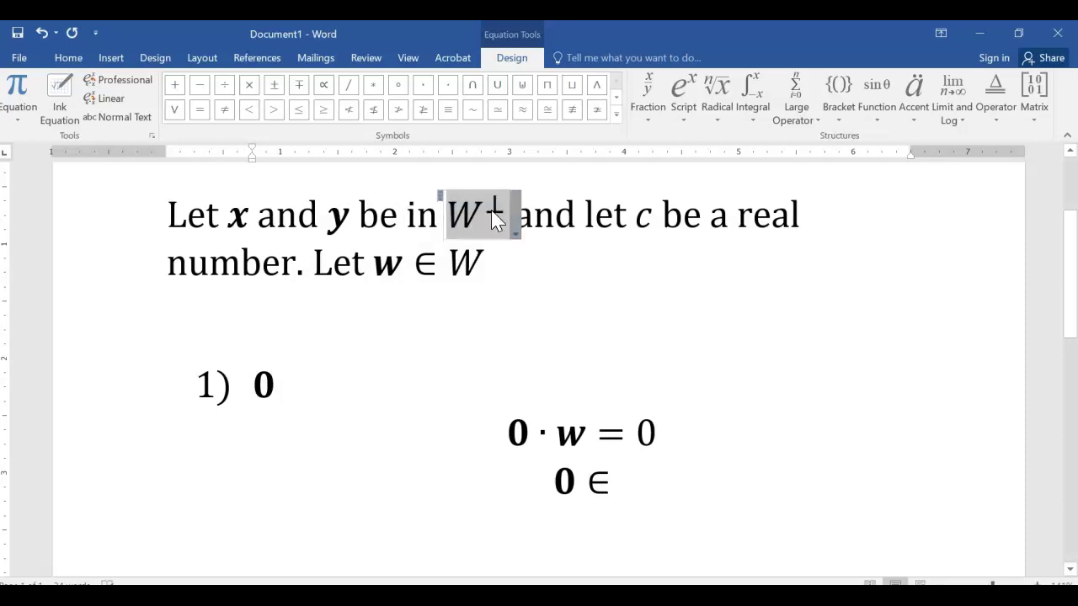
pyautogui.click(604, 482)
pyautogui.click(614, 481)
pyautogui.hotkey('ctrl', 'v')
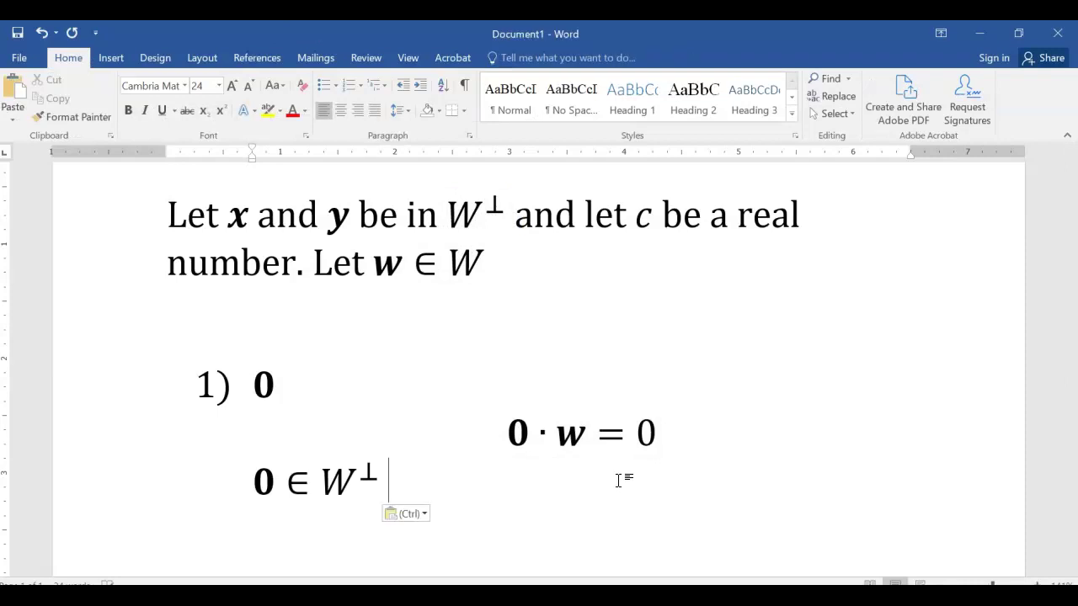
pyautogui.hotkey('ctrl', 'e')
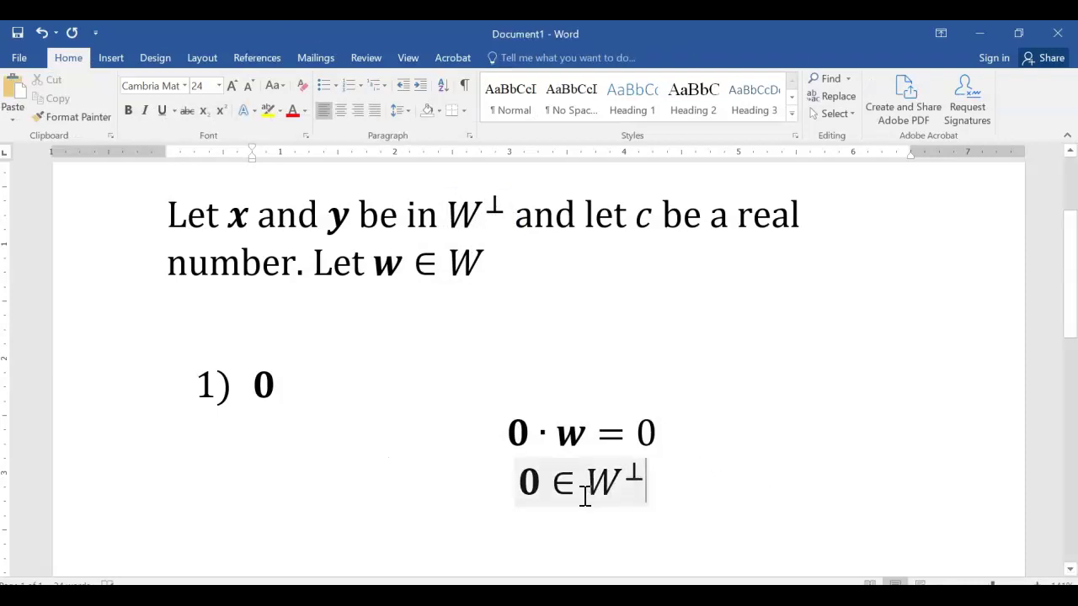
pyautogui.scroll(-2, 328, 400)
# Remove the empty line above item 2 and add unnumbered blank lines below 2) x + y.
pyautogui.click(335, 426)
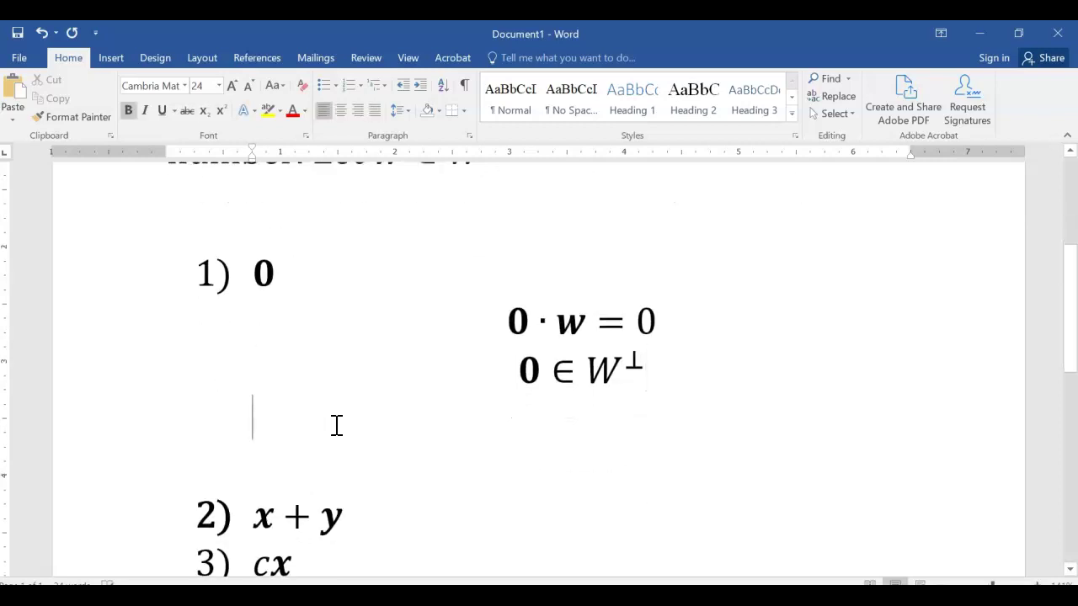
pyautogui.press('Delete')
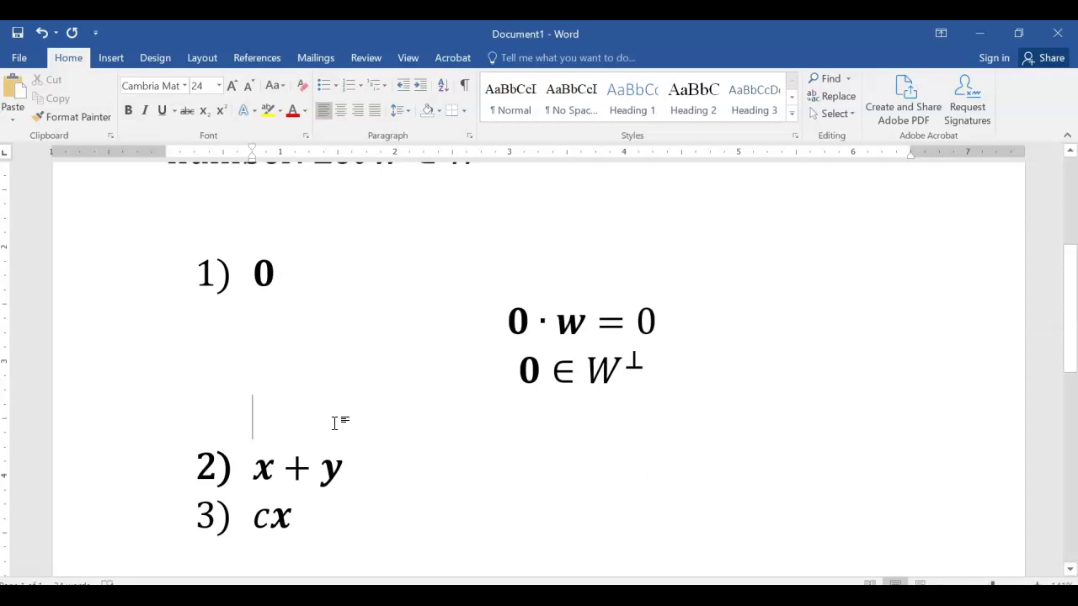
pyautogui.scroll(-1, 355, 407)
pyautogui.click(354, 406)
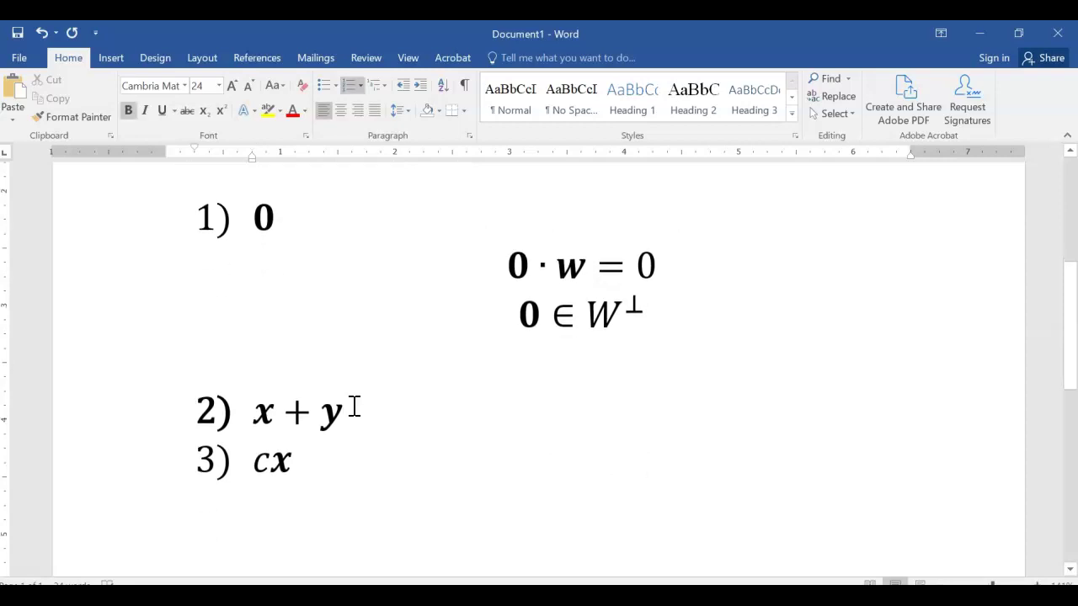
pyautogui.press('Return')
pyautogui.press('BackSpace')
pyautogui.press('Return')
pyautogui.press('Return')
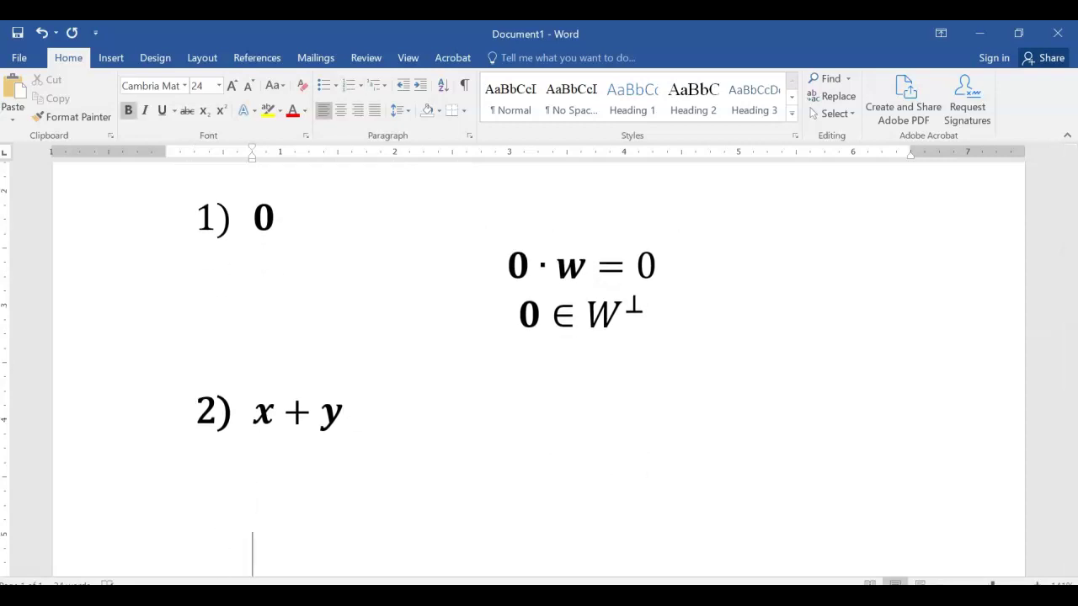
pyautogui.press('Up')
pyautogui.press('Up')
pyautogui.press('alt')
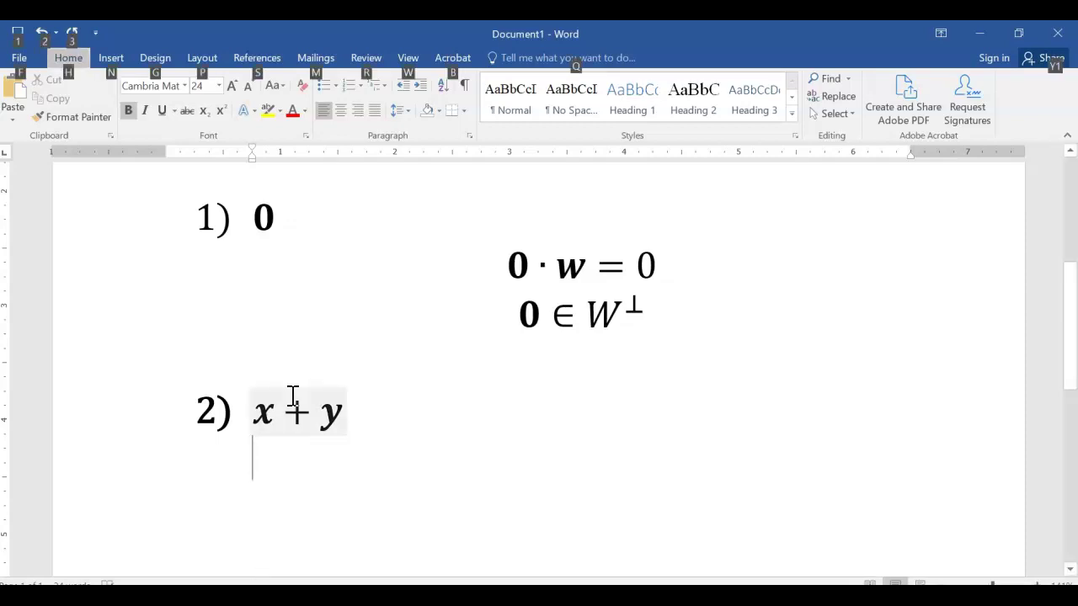
# Start a new equation reading (x + y) · w = below x + y.
pyautogui.click(300, 448)
pyautogui.hotkey('alt', '=')
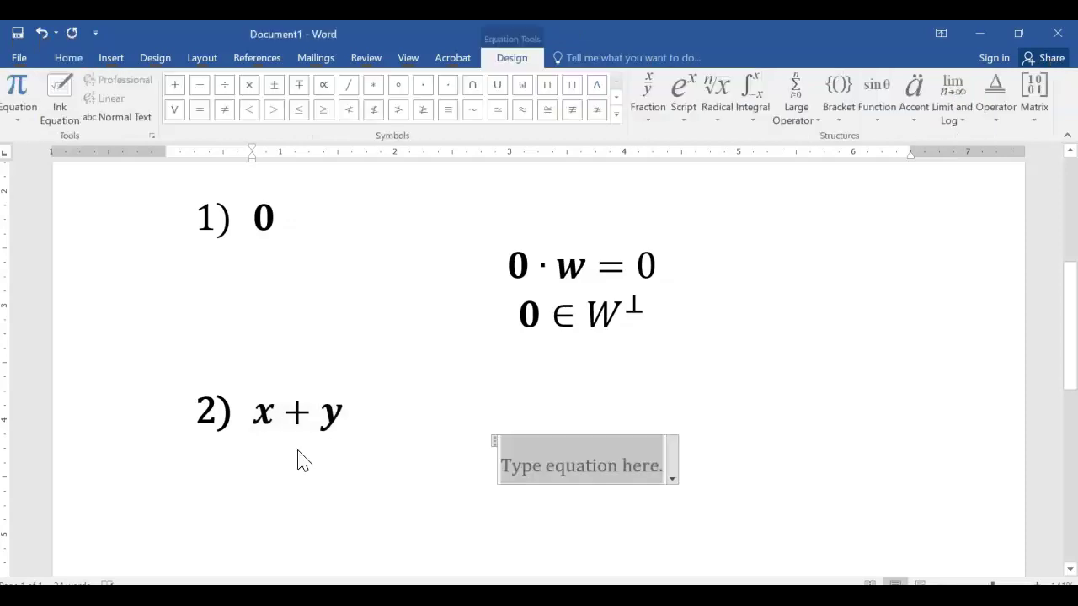
pyautogui.write('(x +')
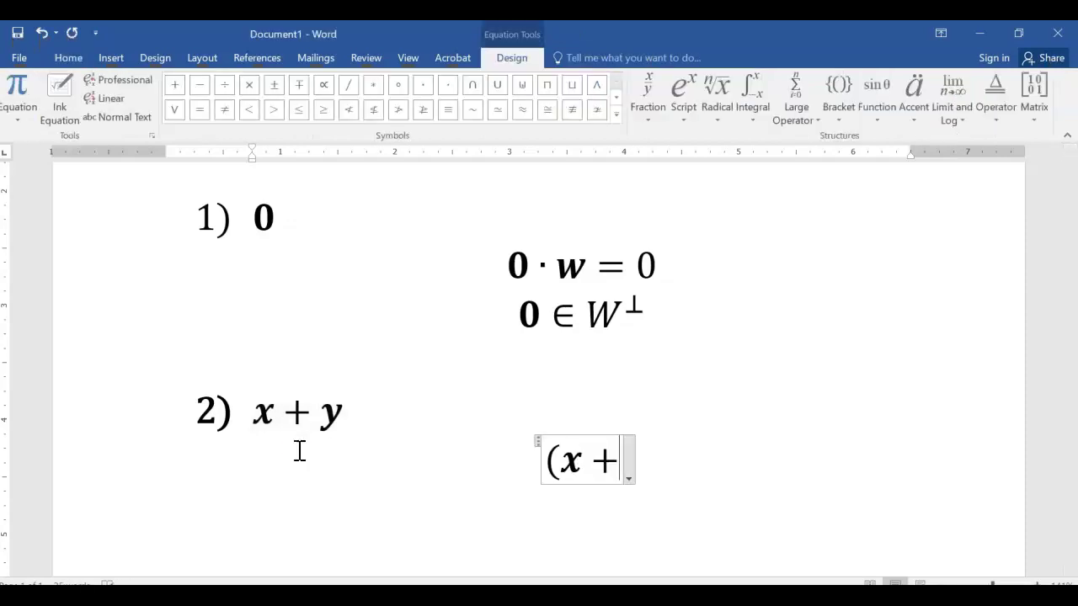
pyautogui.write(' y)')
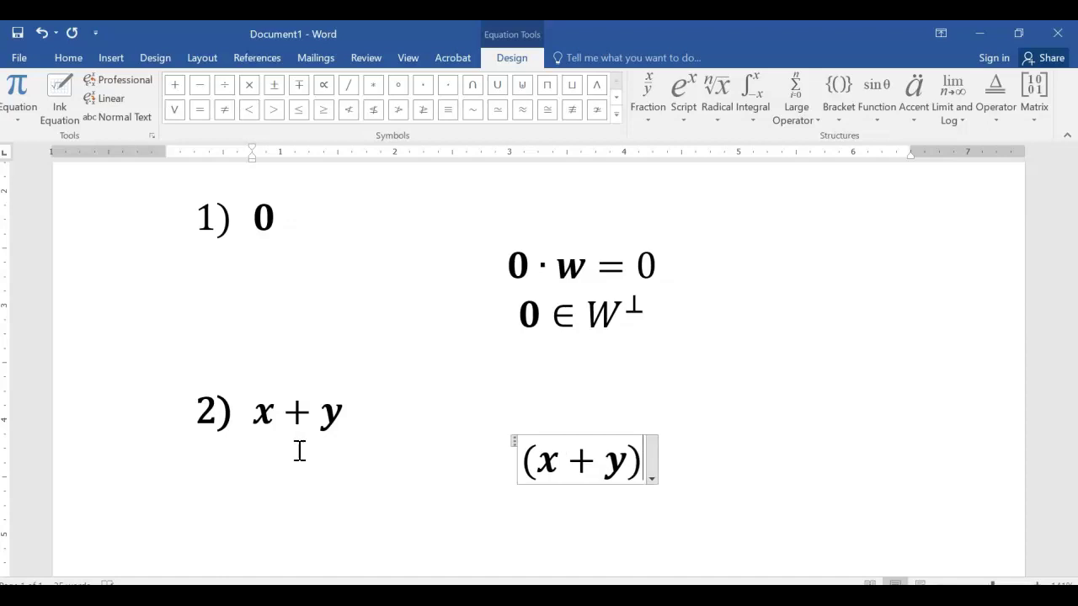
pyautogui.click(423, 85)
pyautogui.write('w ')
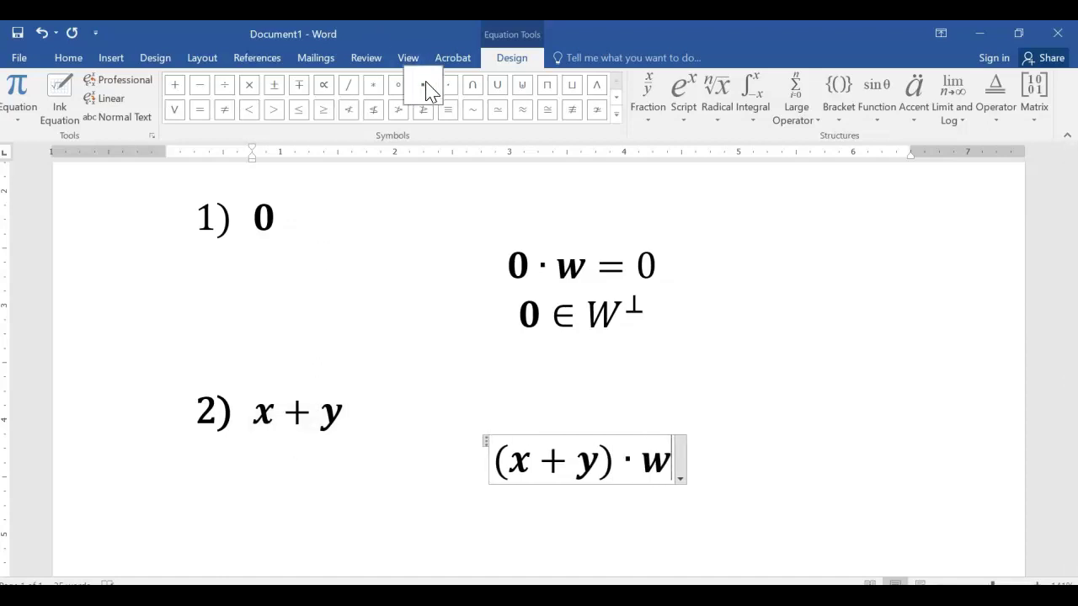
pyautogui.write('=')
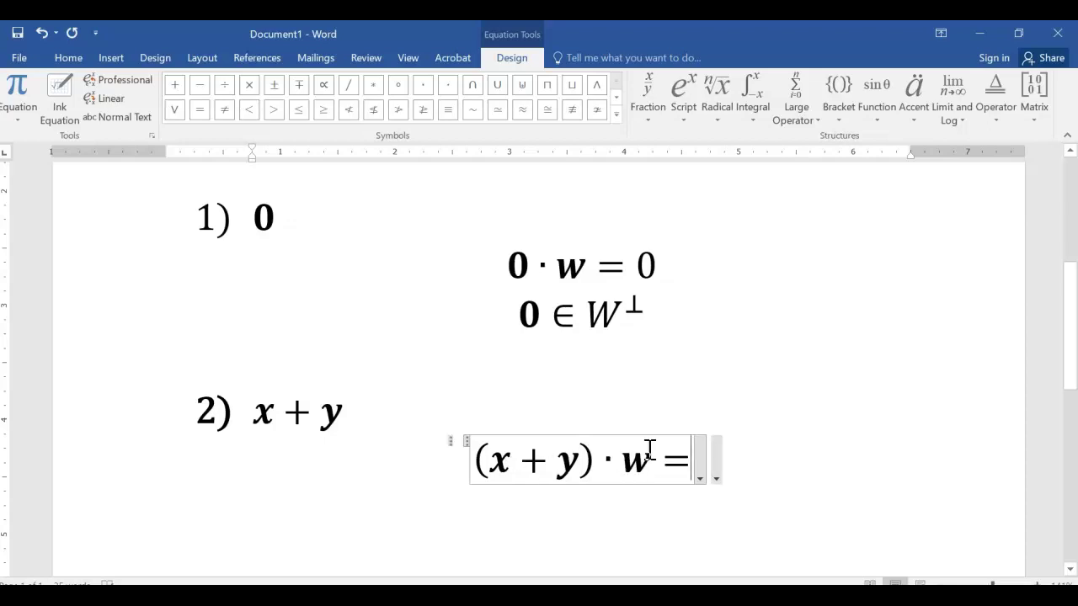
# Continue the equation with x · w + y · w = 0 + 0 = 0.
pyautogui.write('x')
pyautogui.click(429, 85)
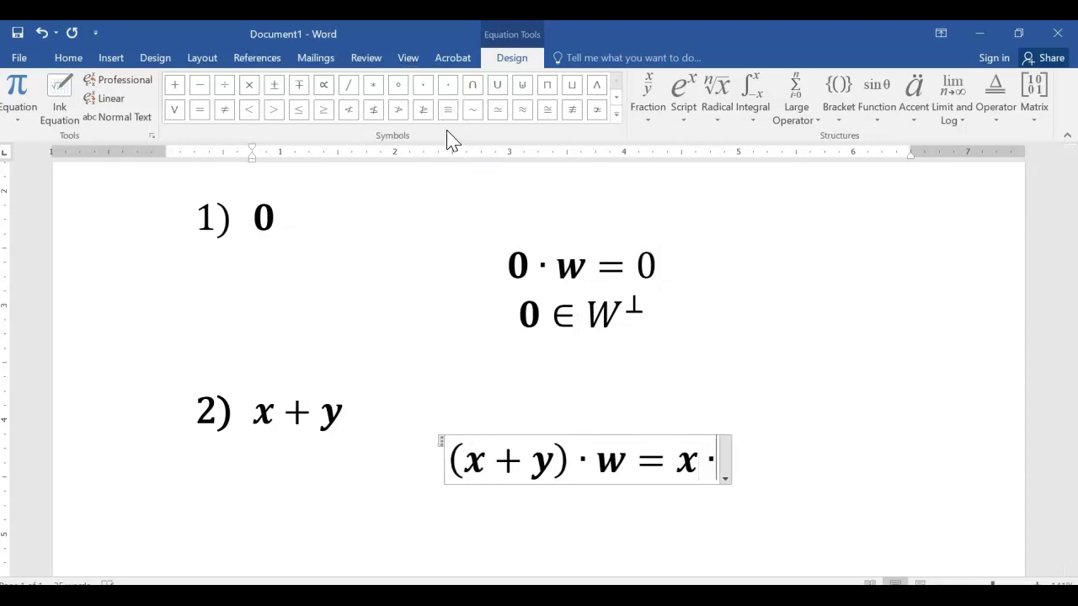
pyautogui.write('w')
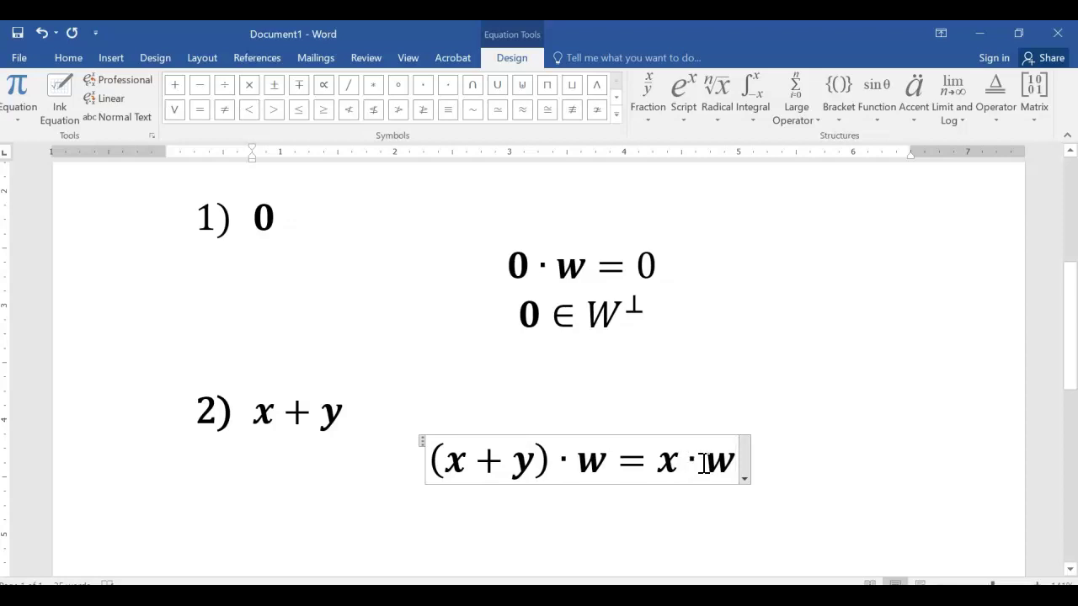
pyautogui.write('+ ')
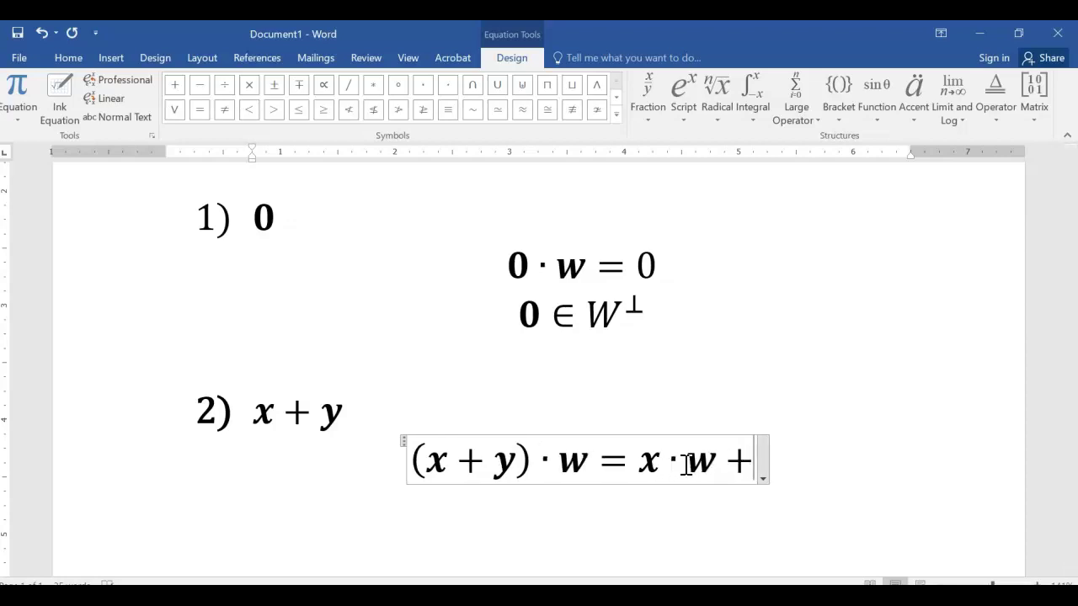
pyautogui.write('y')
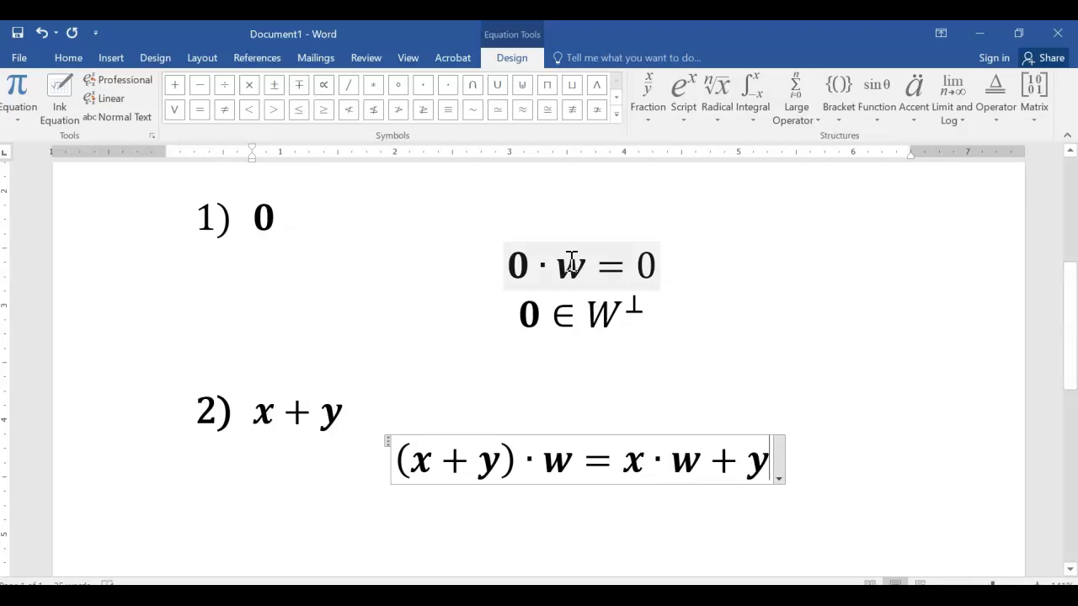
pyautogui.click(430, 89)
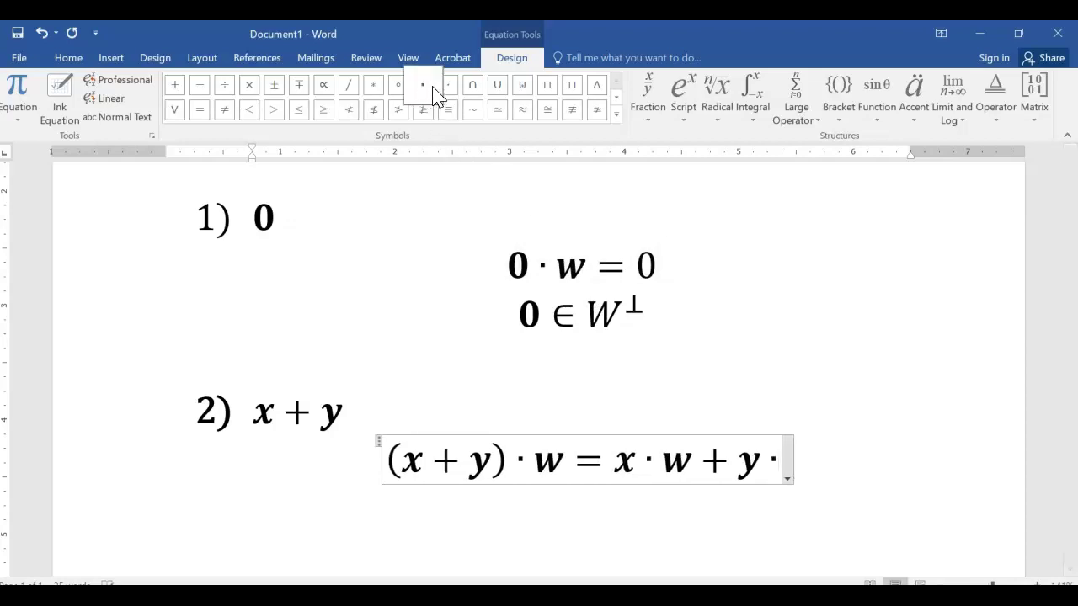
pyautogui.write('w')
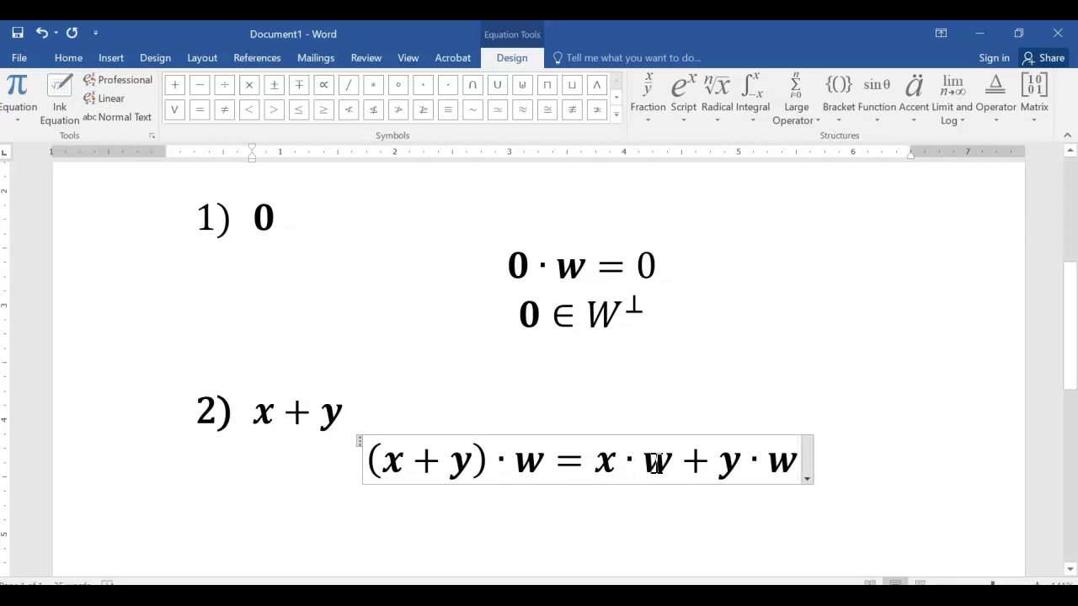
pyautogui.write('=')
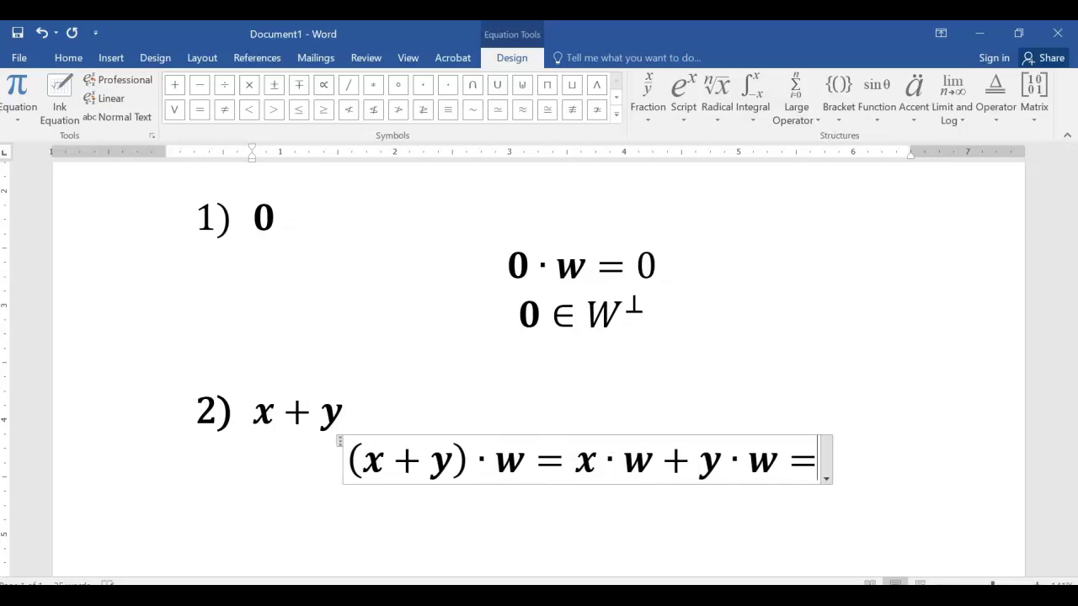
pyautogui.write('0+0')
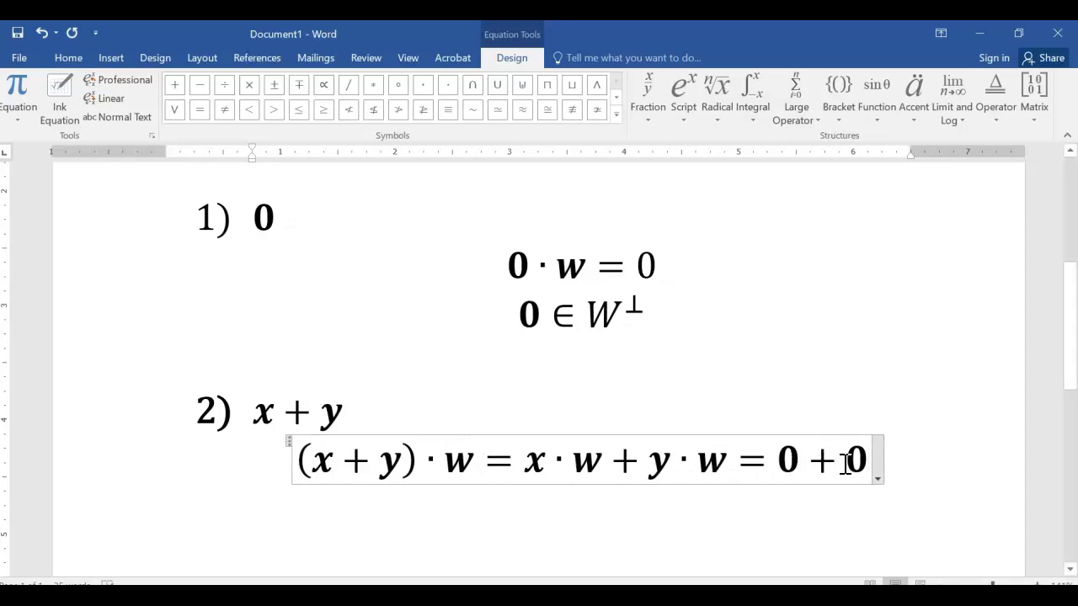
pyautogui.write('=0')
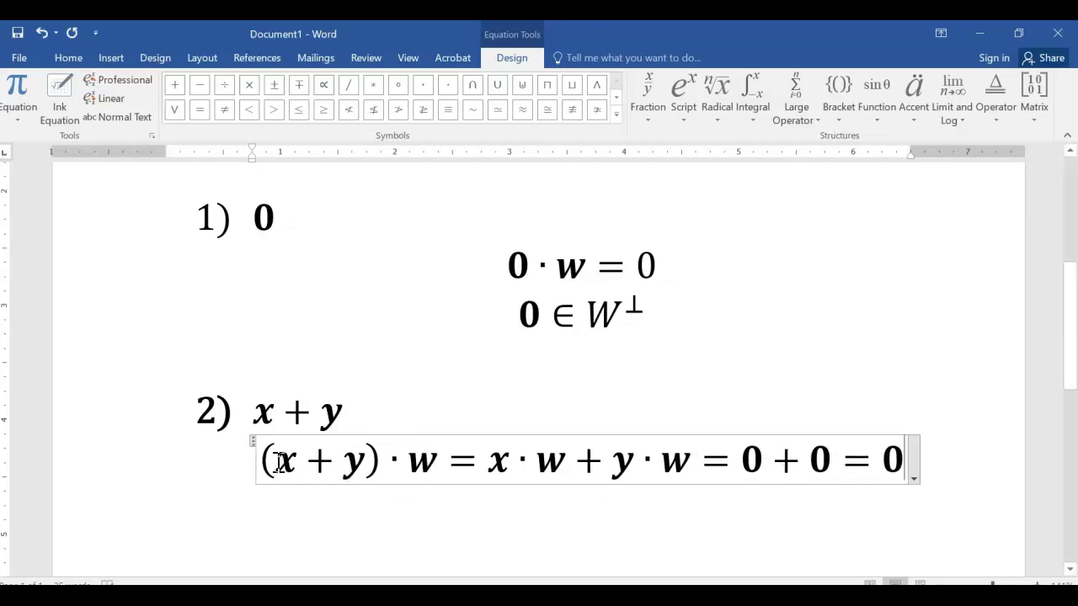
pyautogui.moveTo(278, 461); pyautogui.dragTo(369, 467)
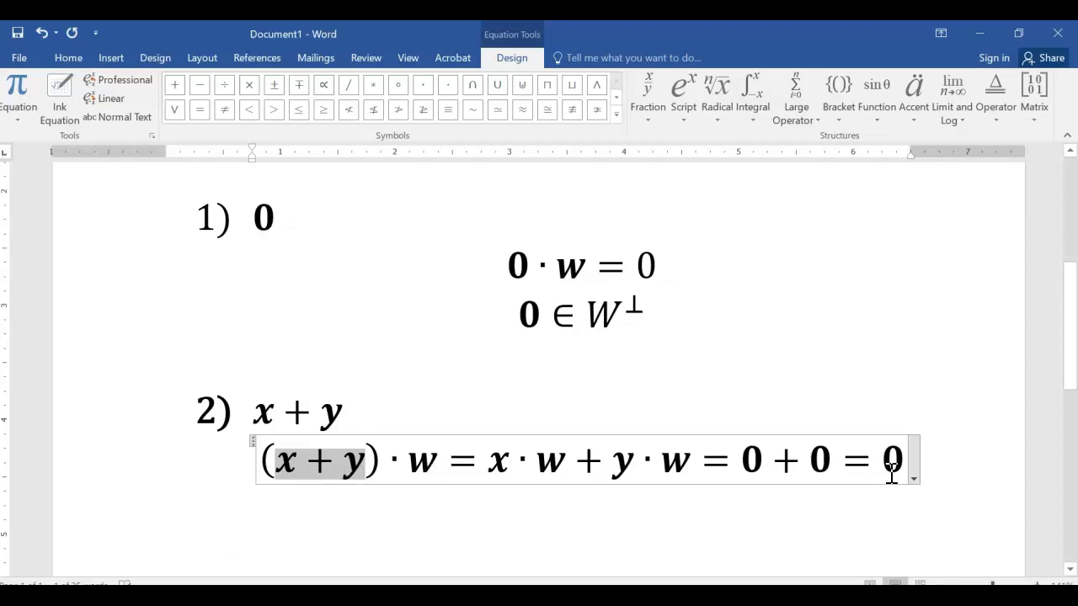
pyautogui.click(959, 450)
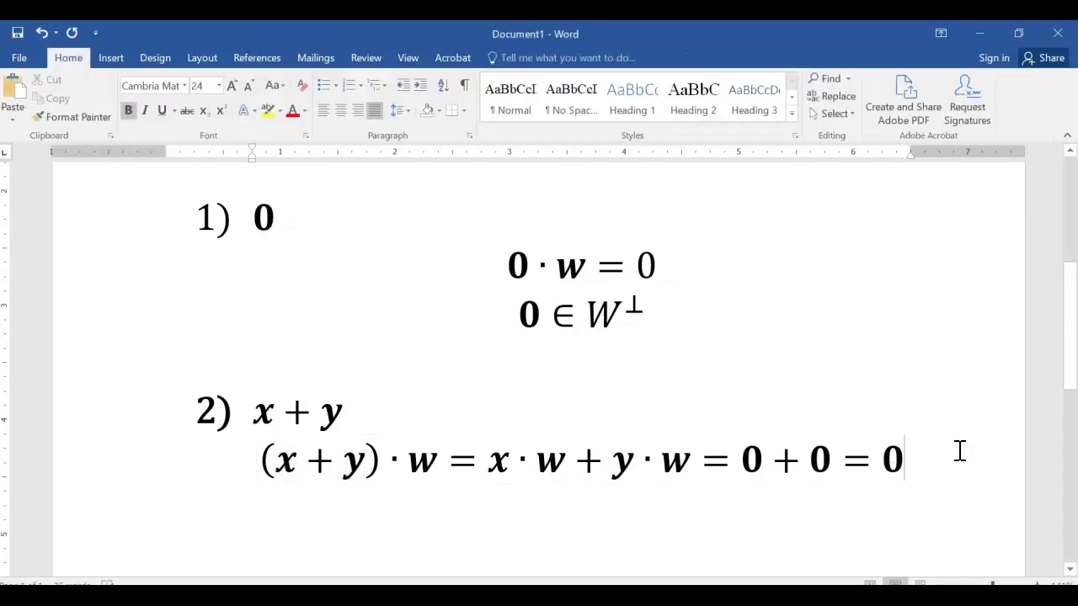
pyautogui.press('Return')
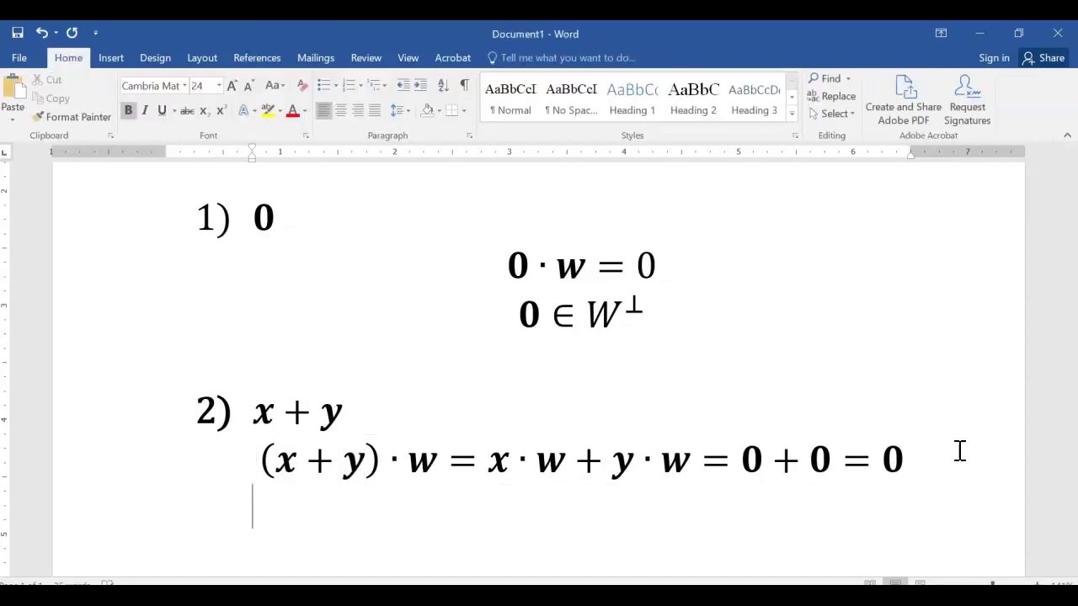
pyautogui.hotkey('alt', '=')
pyautogui.write('(')
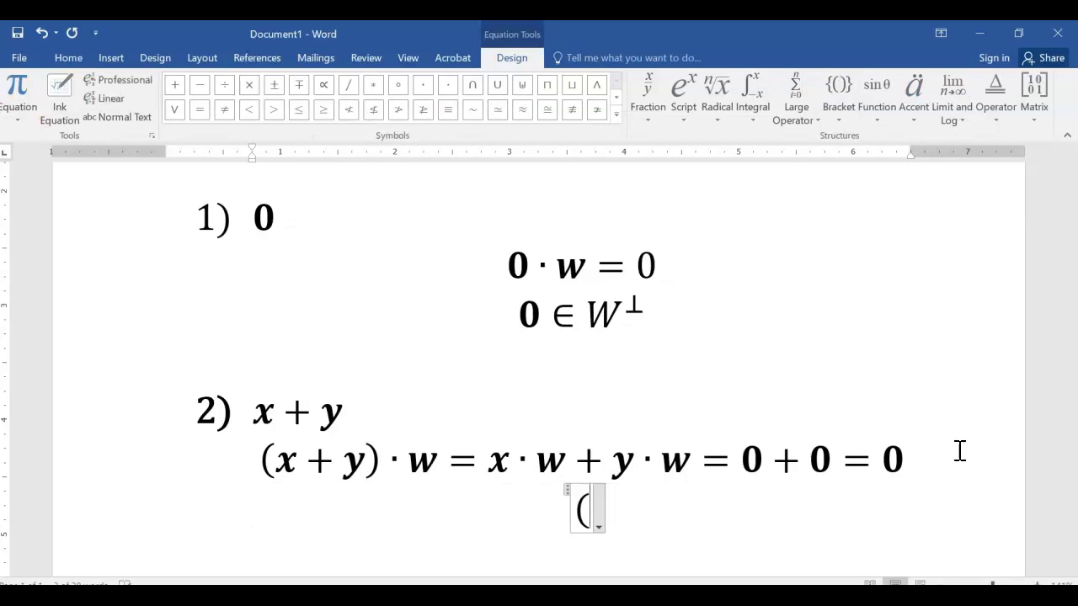
pyautogui.write('x+y)\\in')
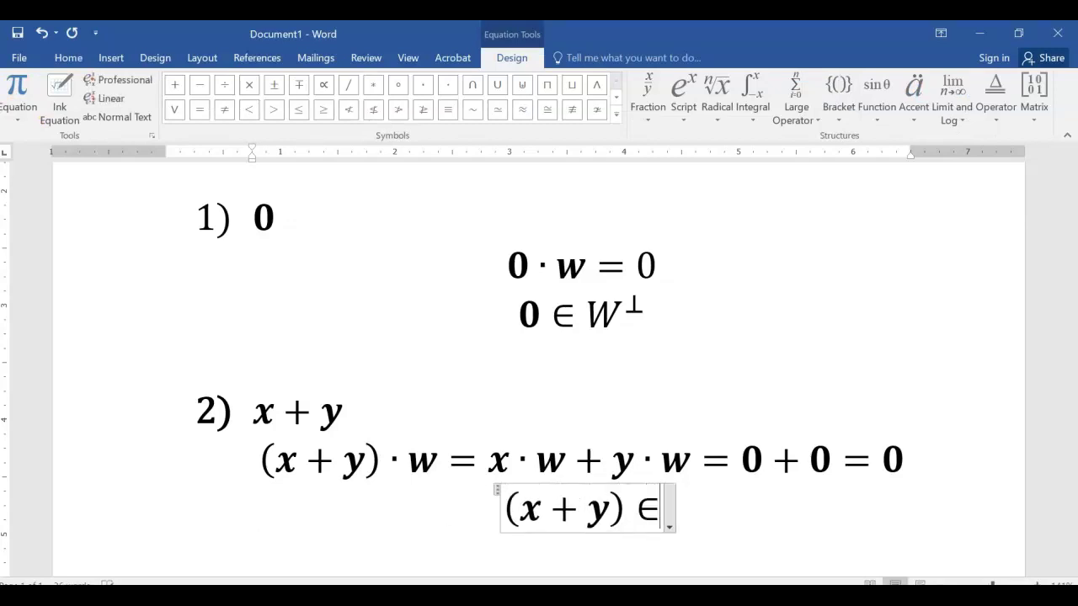
pyautogui.write('W⊥')
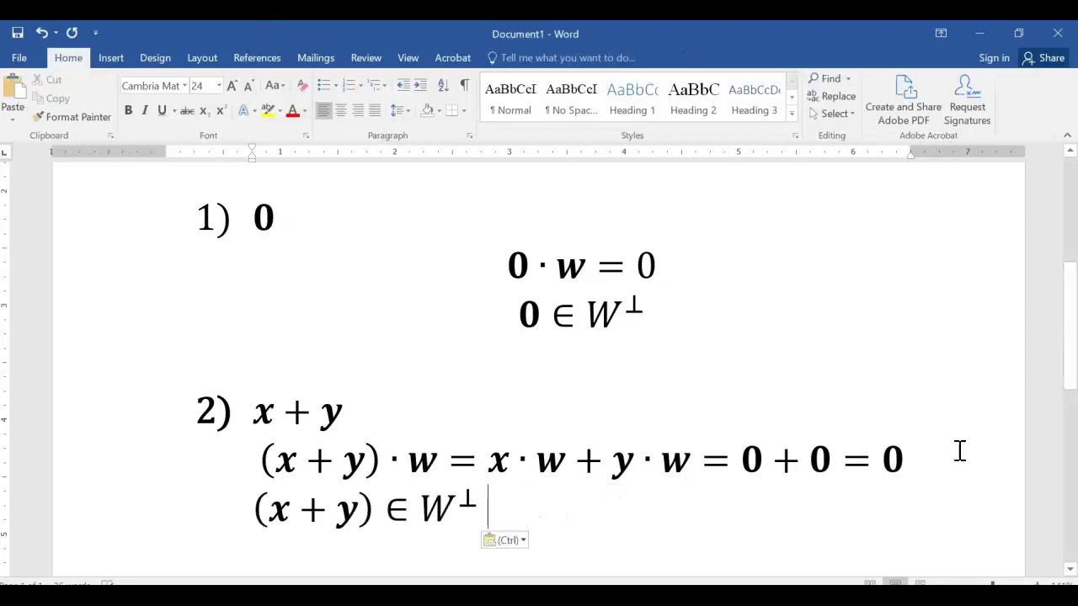
pyautogui.press('BackSpace')
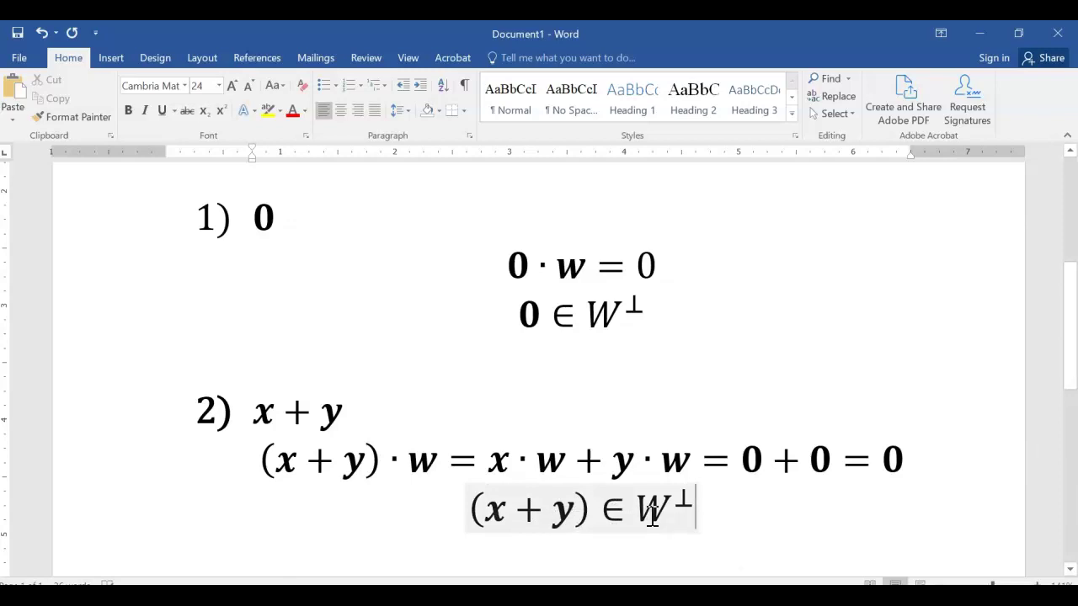
pyautogui.scroll(-3, 640, 494)
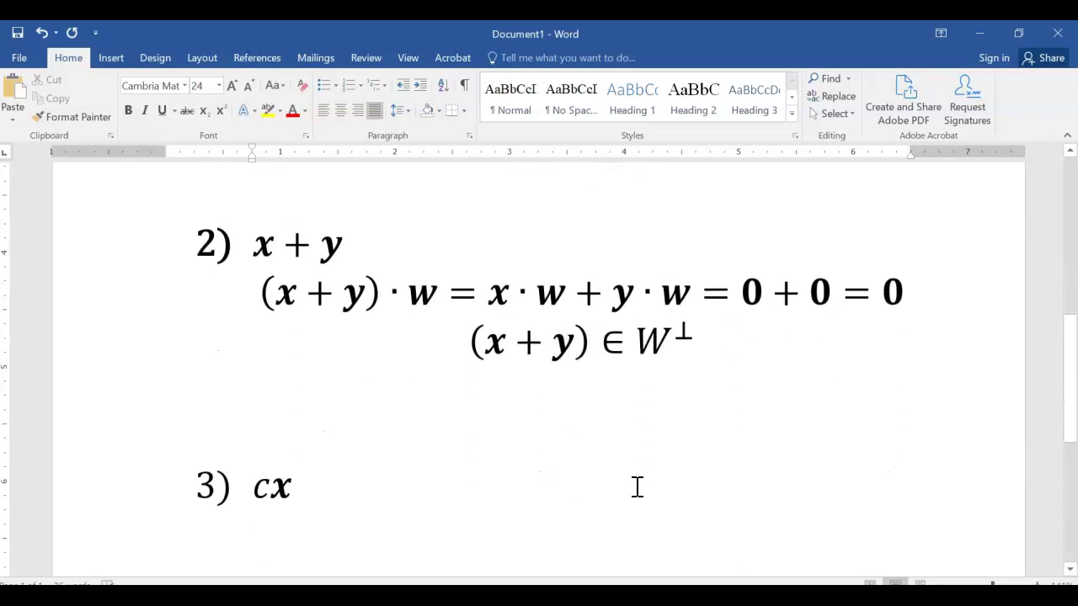
# Remove the blank line above item 3 and enter the equation cx · w below 3) cx.
pyautogui.click(403, 405)
pyautogui.press('Delete')
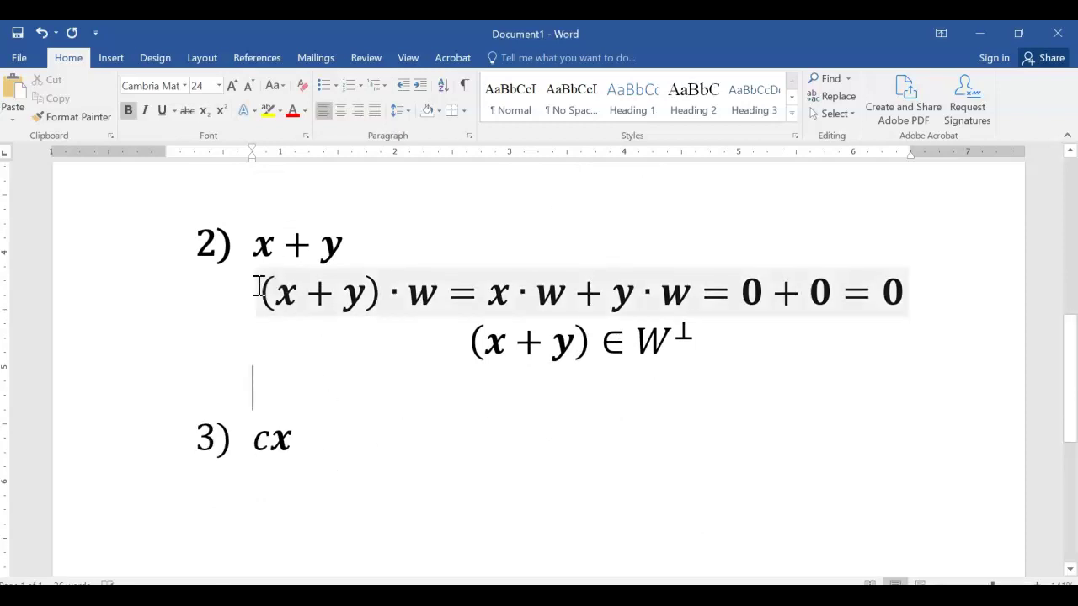
pyautogui.click(286, 484)
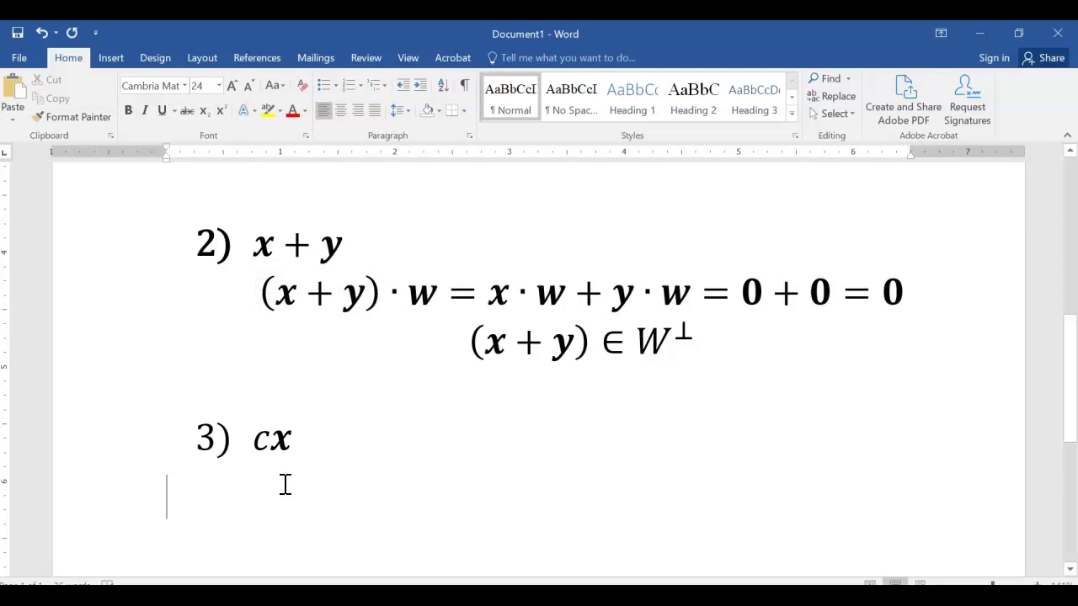
pyautogui.hotkey('alt', '=')
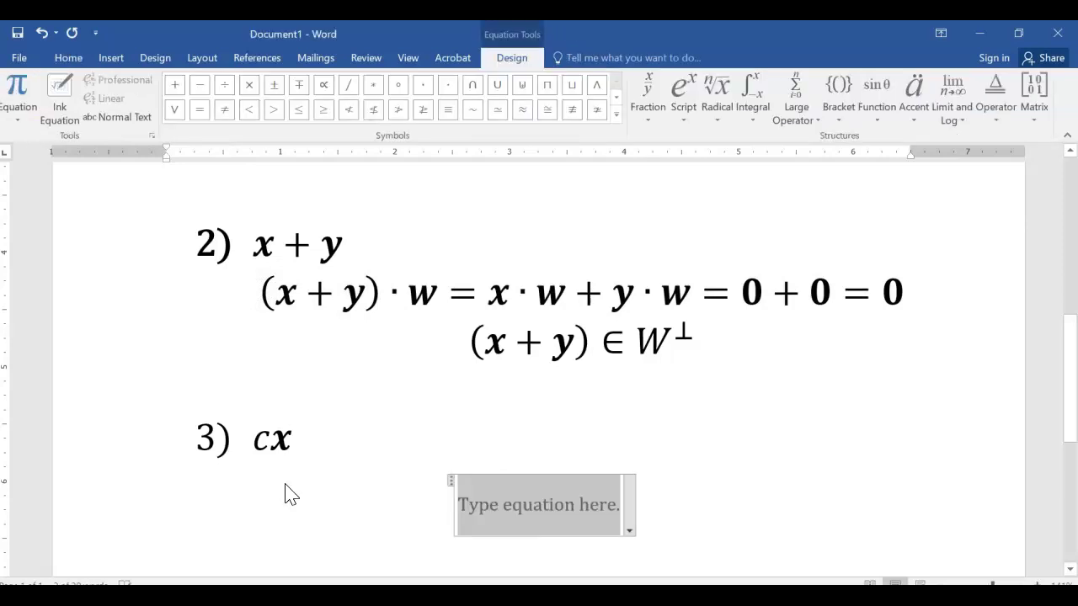
pyautogui.write('cx')
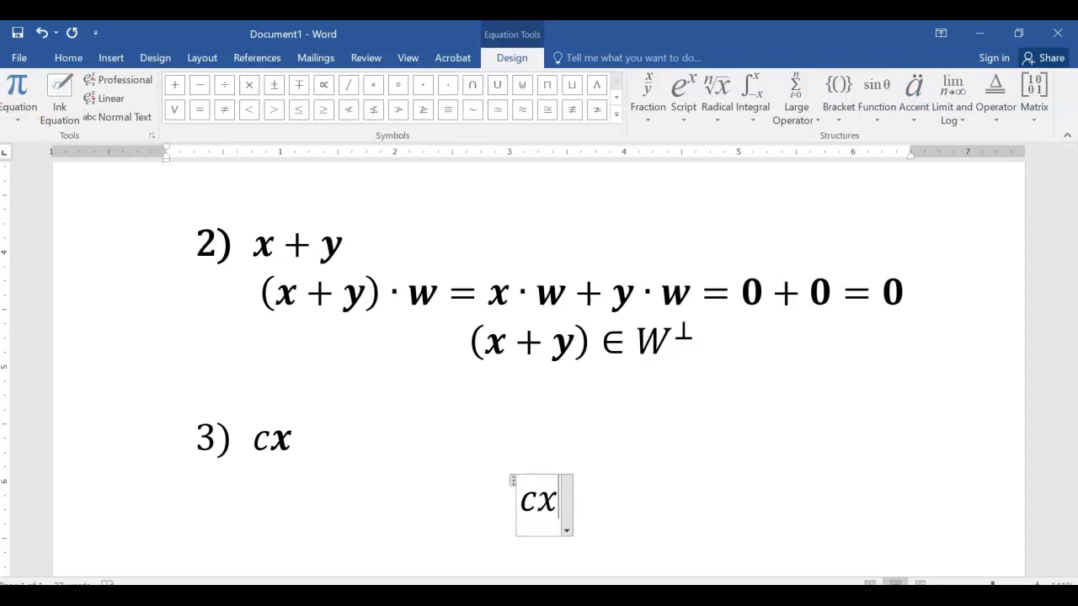
pyautogui.click(424, 84)
pyautogui.write('w')
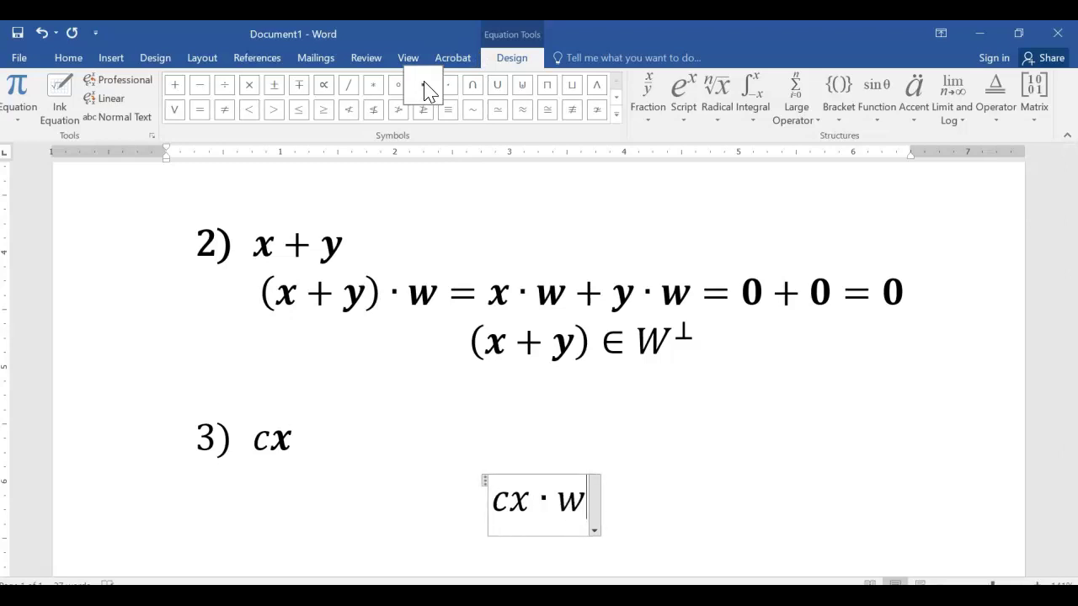
# Make cx · w bold, then unbold the scalar c.
pyautogui.moveTo(510, 505); pyautogui.dragTo(571, 504)
pyautogui.hotkey('ctrl', 'b')
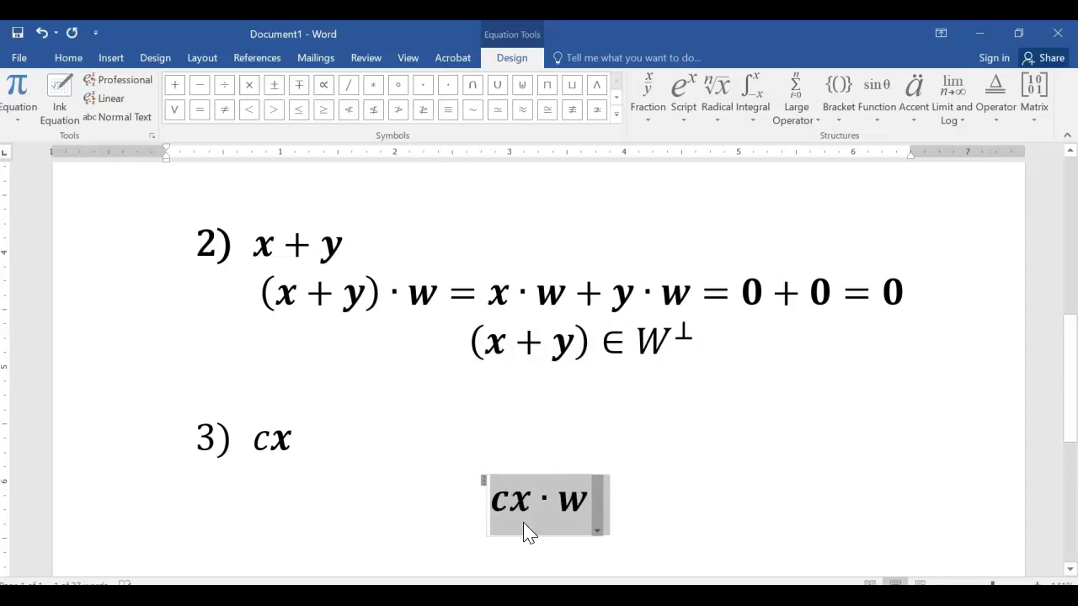
pyautogui.click(510, 497)
pyautogui.moveTo(500, 497); pyautogui.dragTo(494, 497)
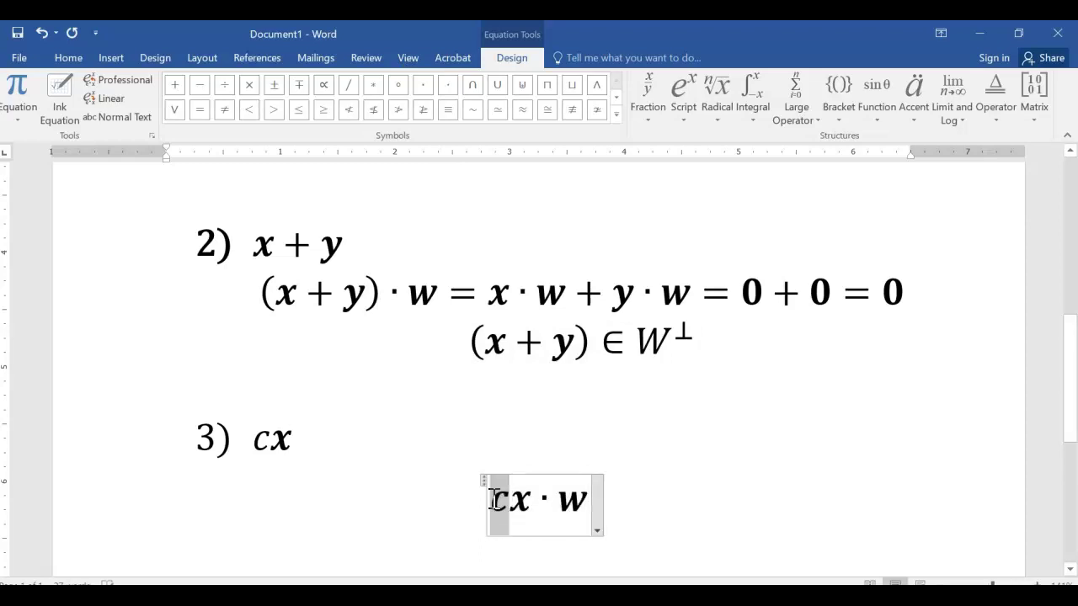
pyautogui.hotkey('ctrl', 'b')
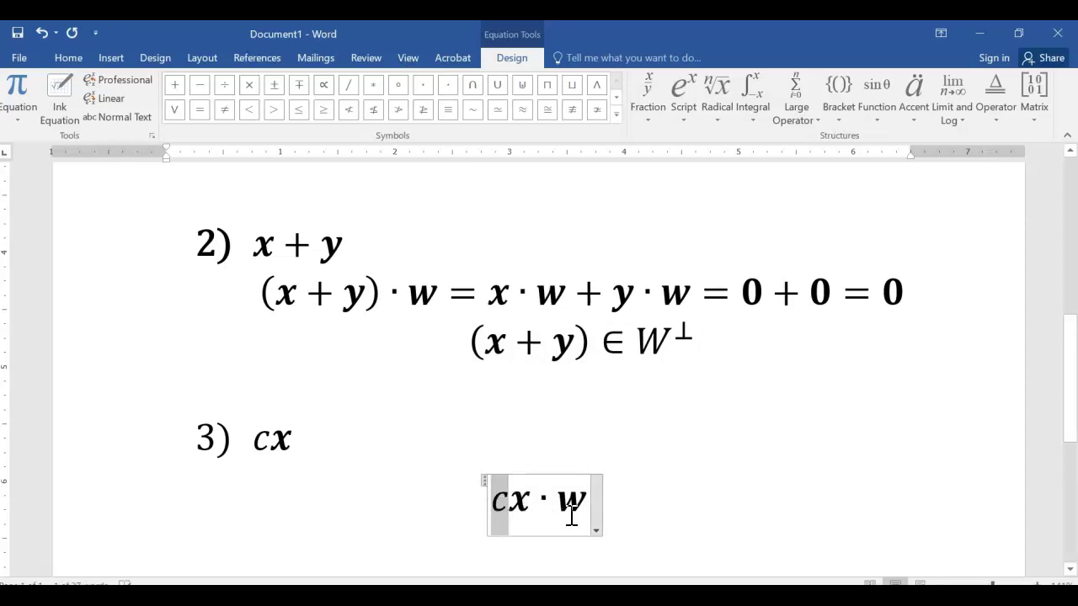
pyautogui.click(531, 496)
# Wrap cx in parentheses and extend the equation to (cx) · w = c(x · w) = c.
pyautogui.write(')')
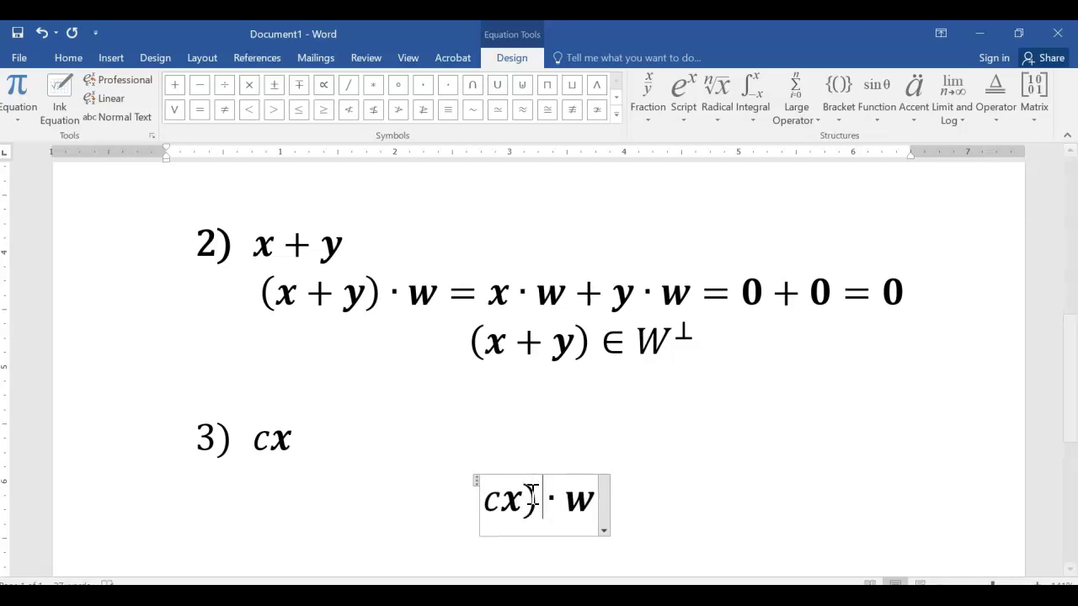
pyautogui.press('Left')
pyautogui.press('Left')
pyautogui.write('(')
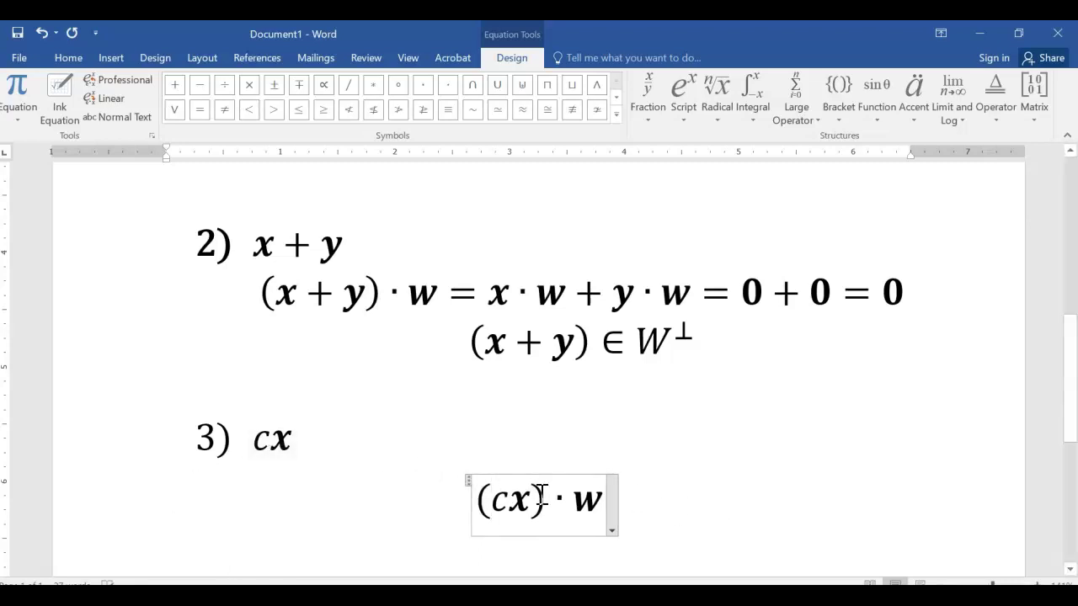
pyautogui.click(602, 499)
pyautogui.write('= ')
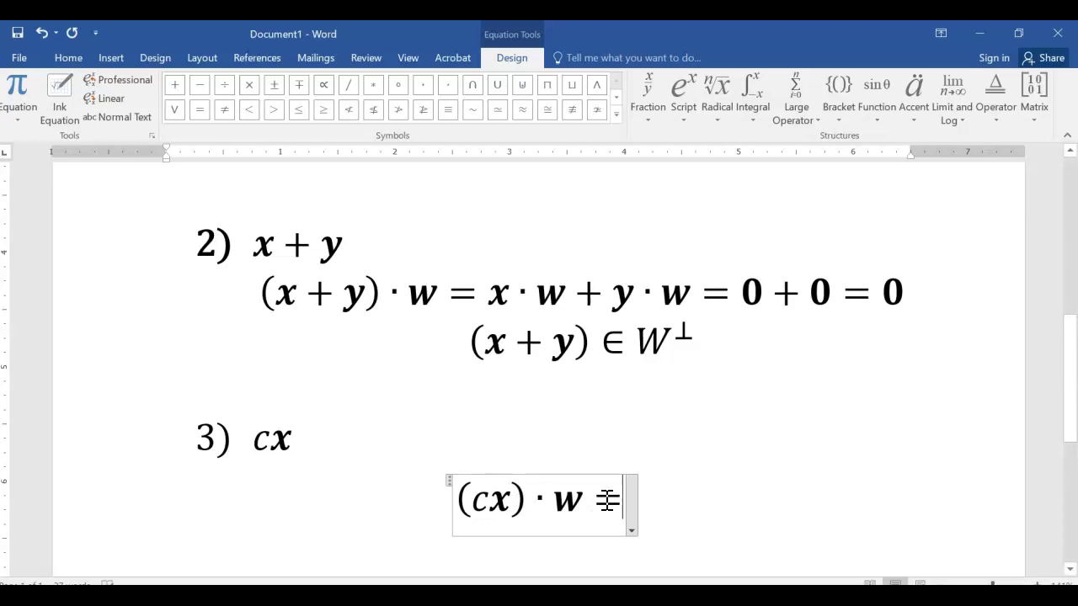
pyautogui.write('c')
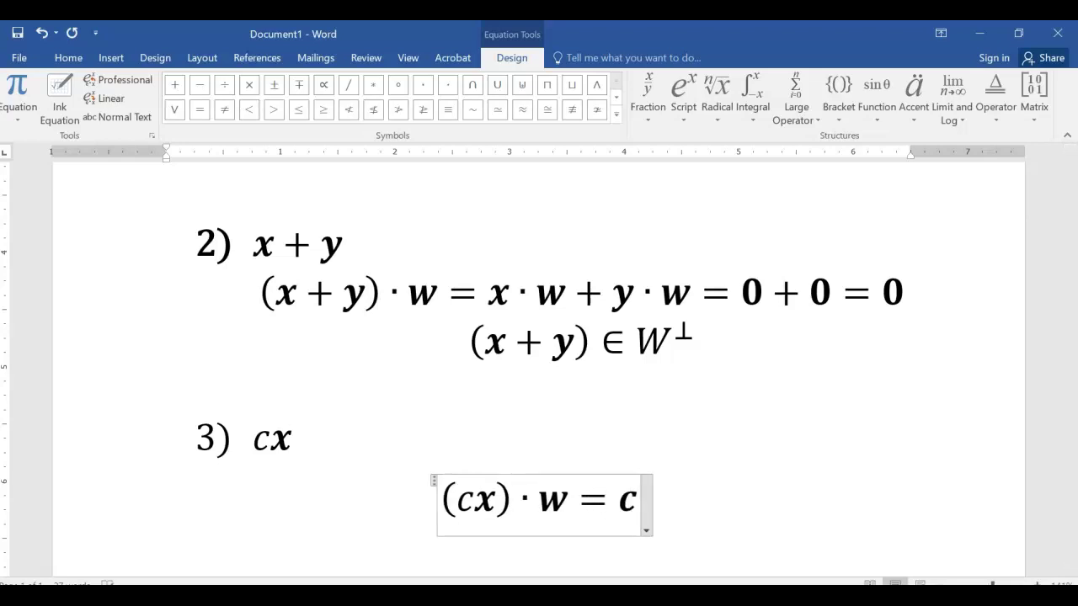
pyautogui.write('(x')
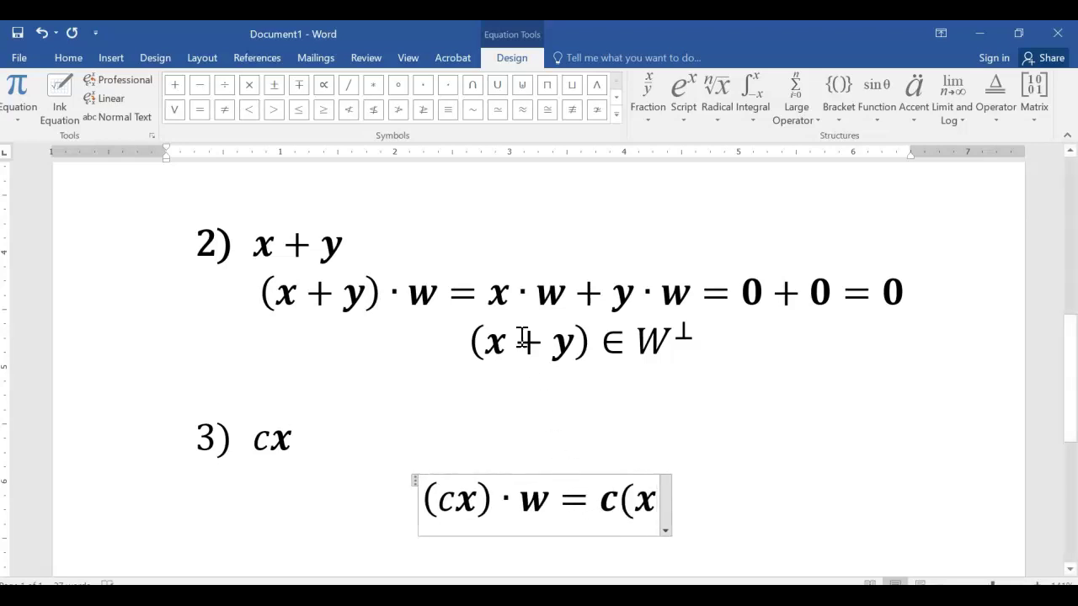
pyautogui.click(424, 87)
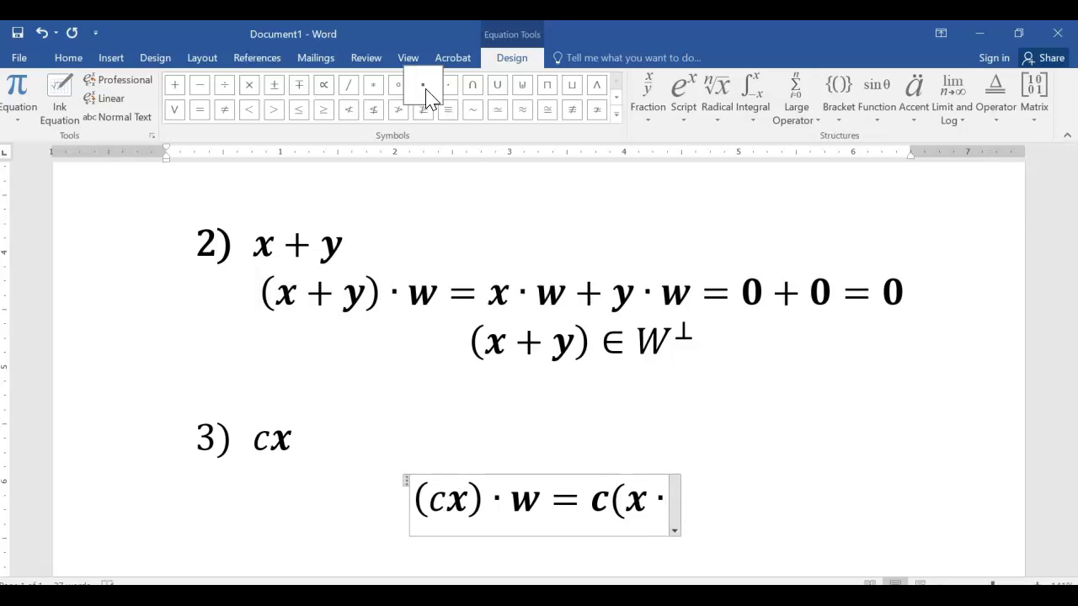
pyautogui.write('w)')
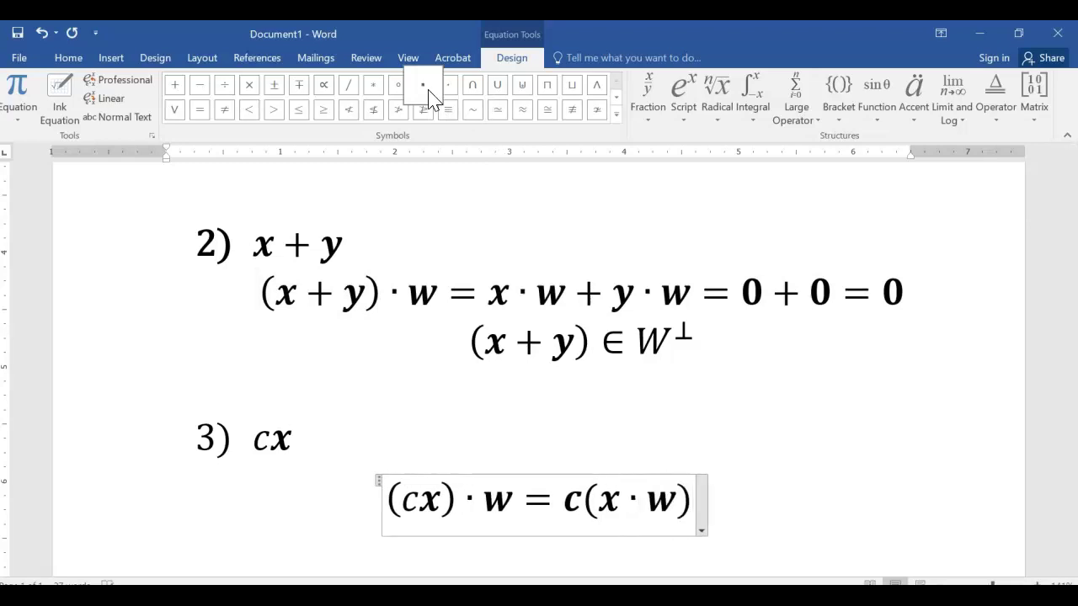
pyautogui.write('=')
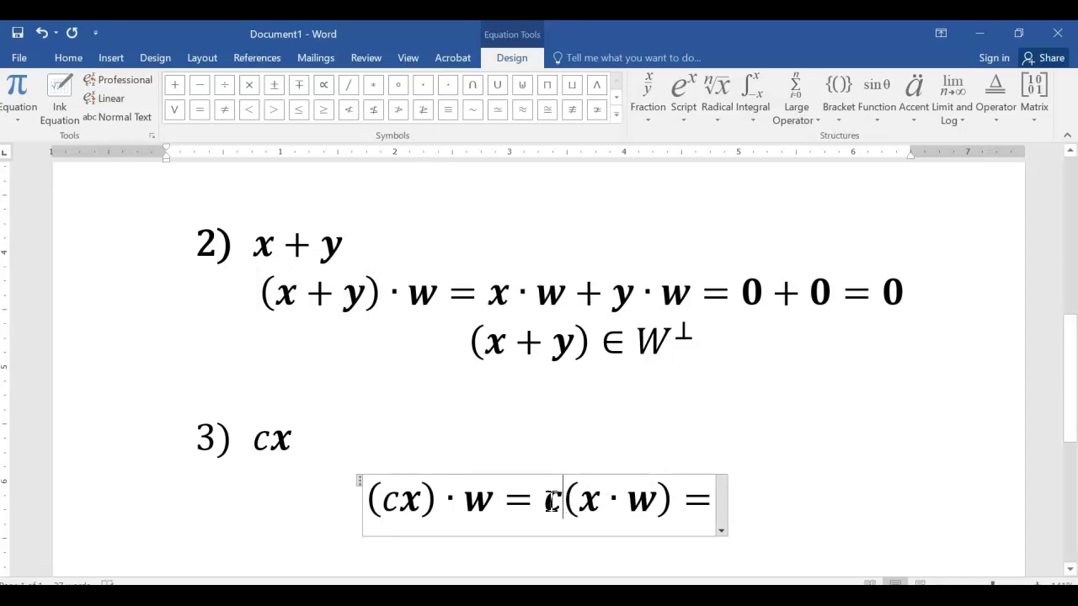
pyautogui.moveTo(563, 503); pyautogui.dragTo(547, 504)
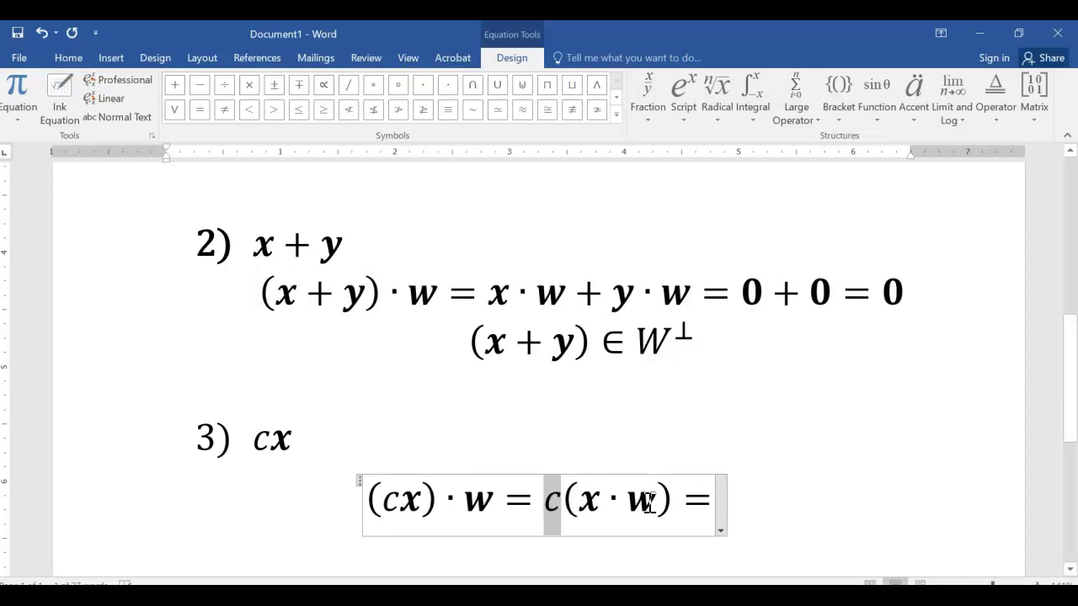
pyautogui.click(710, 501)
pyautogui.write('c')
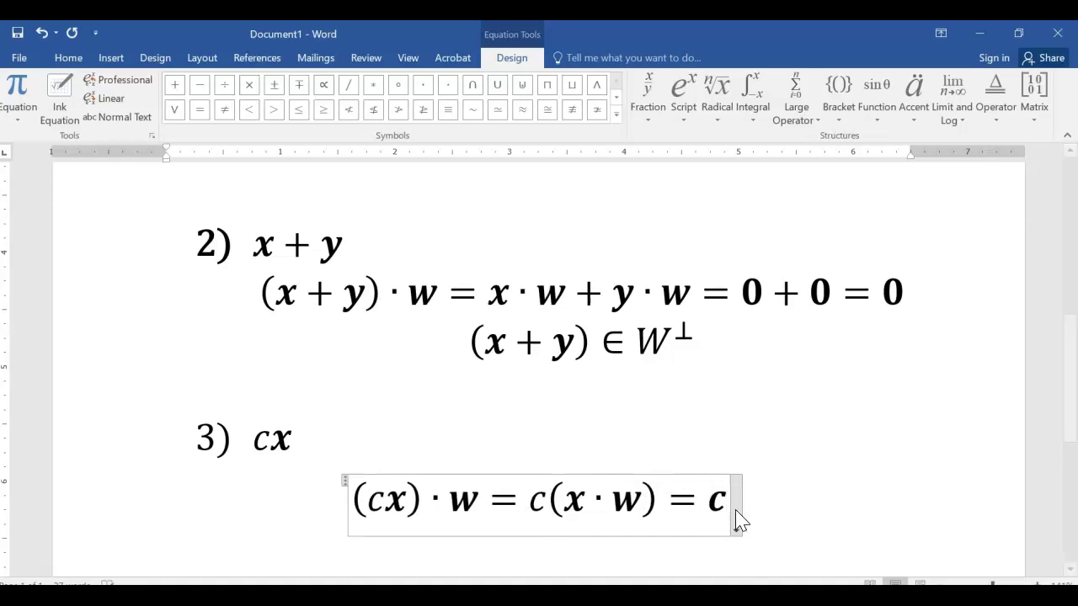
# Unbold the final c in item 3's equation and the 0 + 0 = 0 in item 2's.
pyautogui.doubleClick(712, 497)
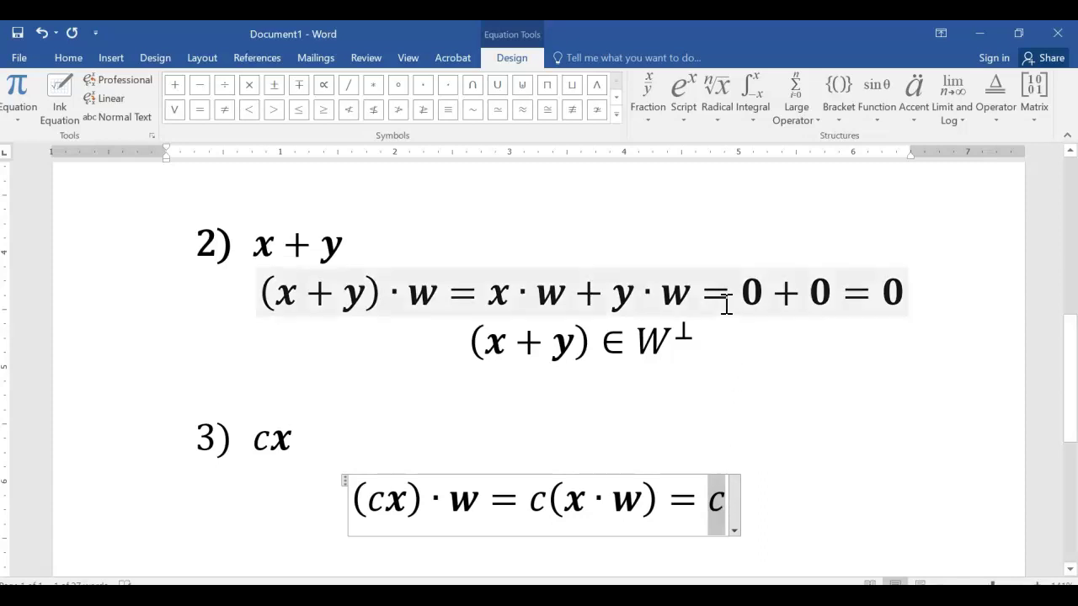
pyautogui.click(750, 292)
pyautogui.moveTo(749, 292); pyautogui.dragTo(901, 296)
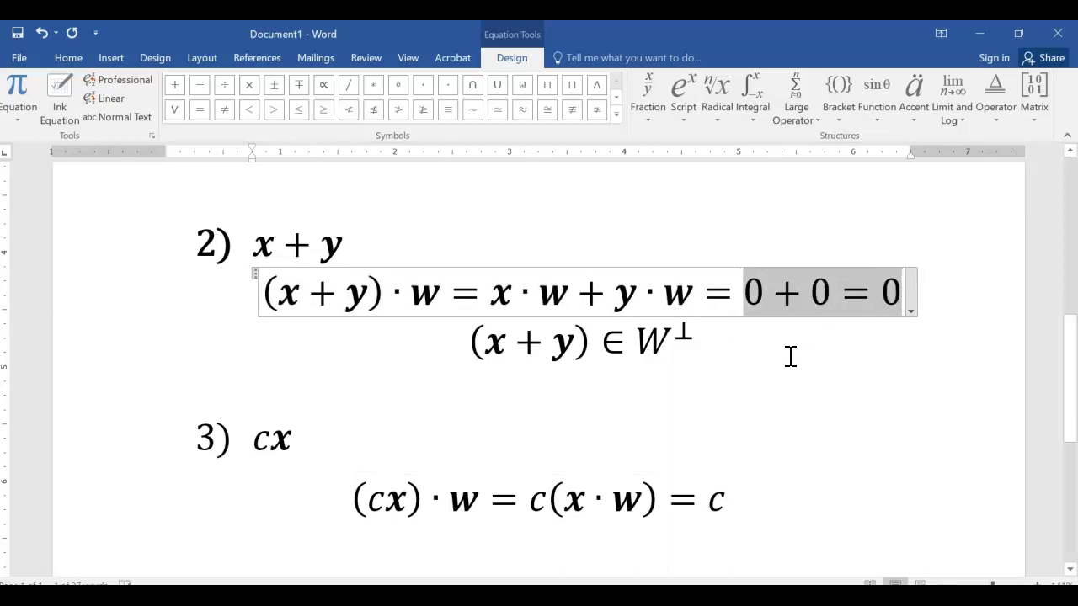
pyautogui.click(769, 371)
# Place the cursor after item 3's final c and scroll to review the equations.
pyautogui.click(731, 499)
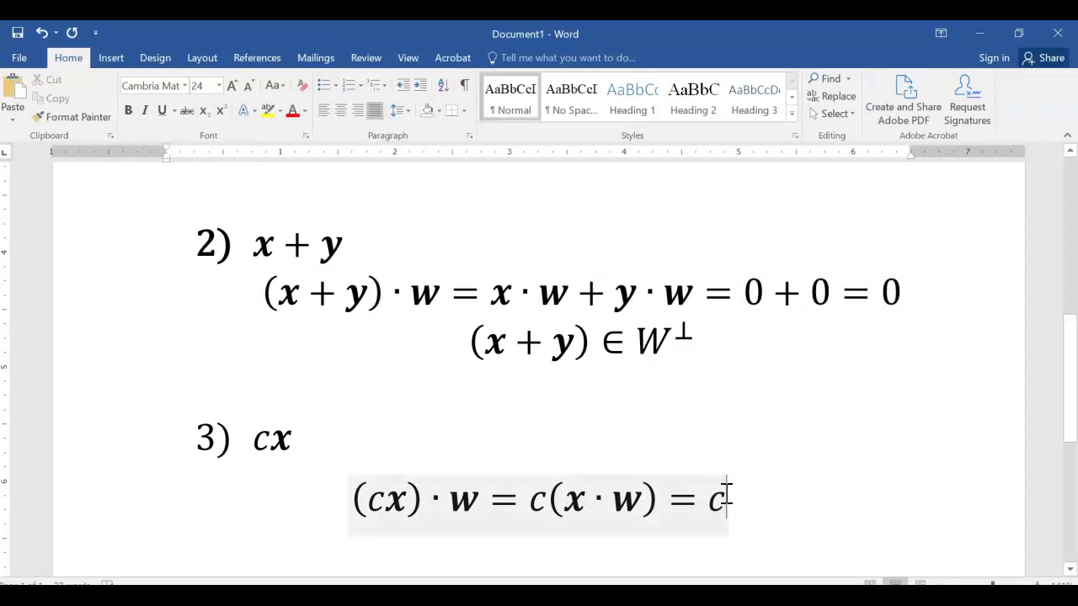
pyautogui.scroll(3, 725, 497)
pyautogui.scroll(-3, 726, 497)
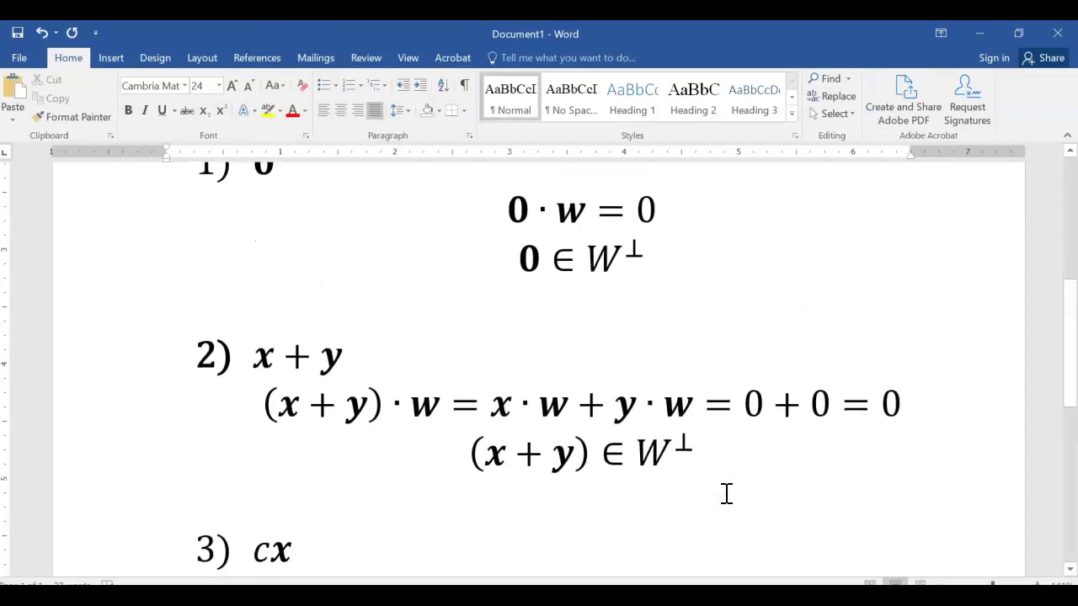
pyautogui.click(726, 499)
pyautogui.scroll(-1, 728, 498)
pyautogui.scroll(3, 724, 468)
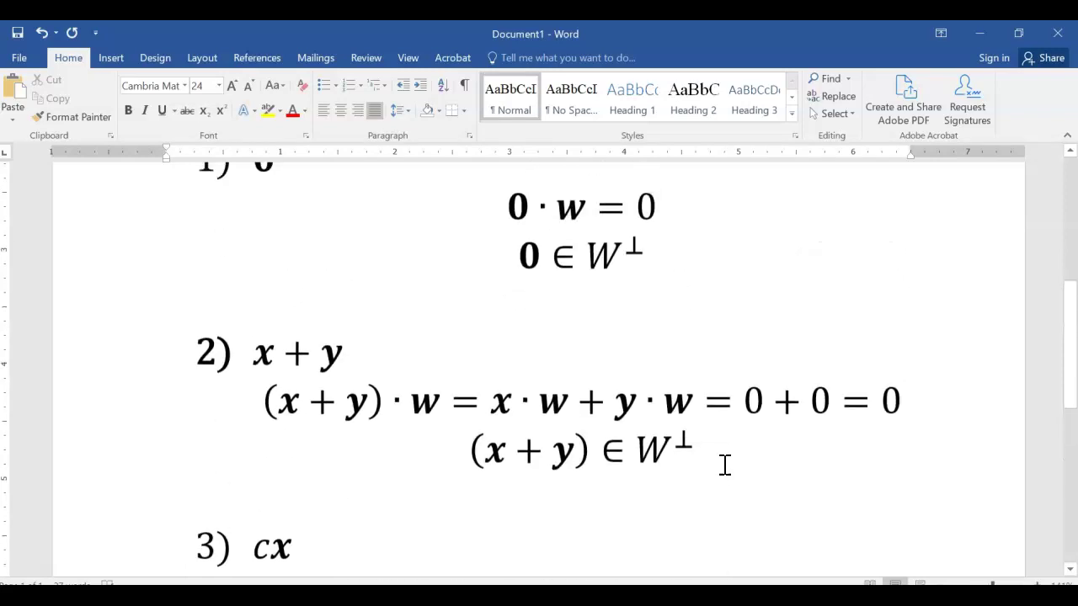
pyautogui.scroll(-3, 702, 339)
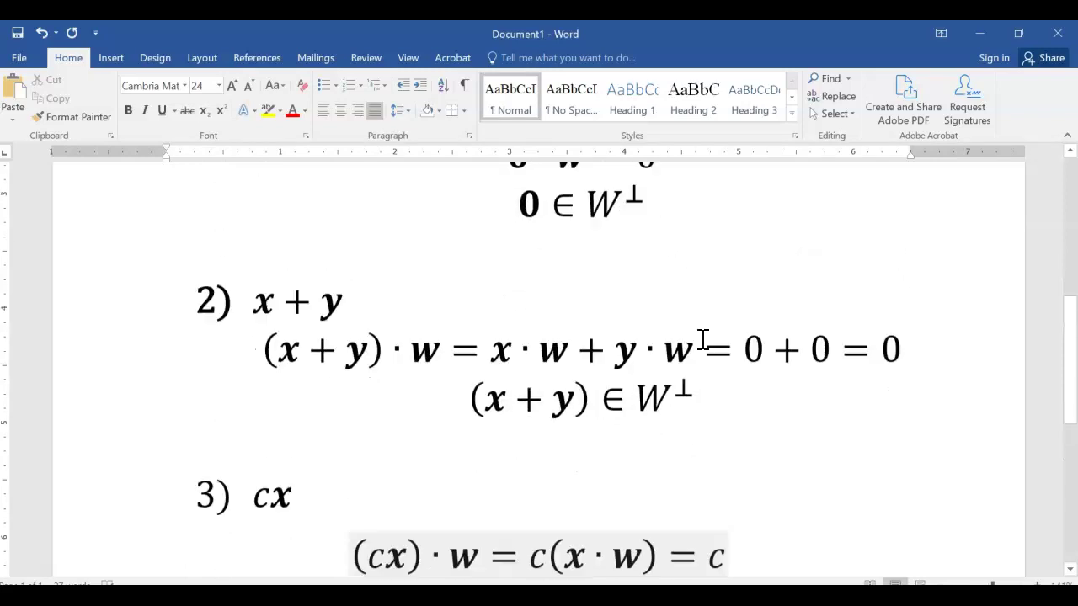
pyautogui.scroll(2, 702, 339)
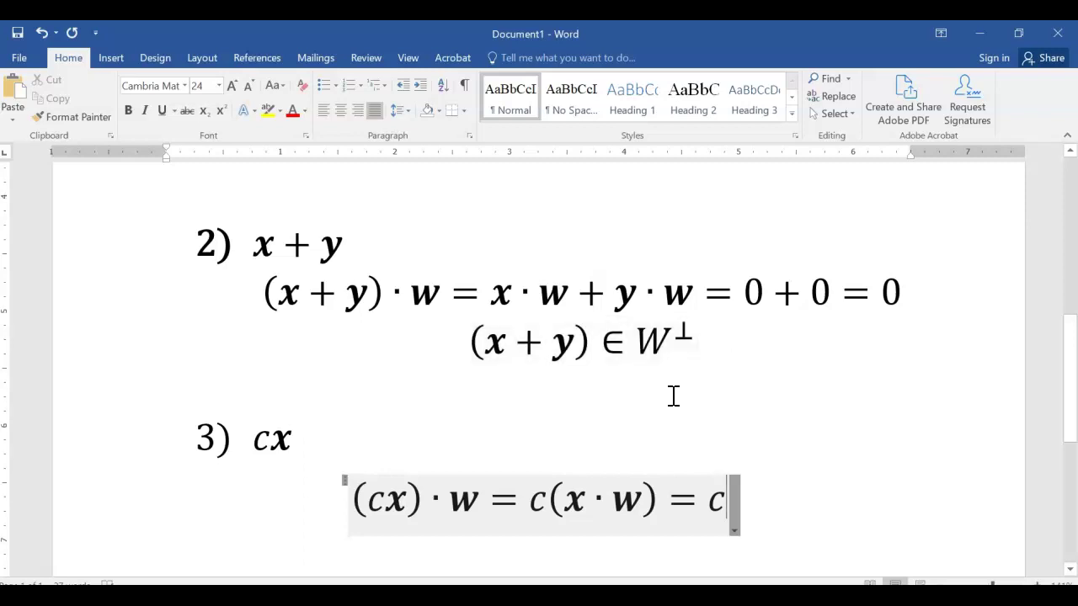
pyautogui.scroll(-3, 669, 396)
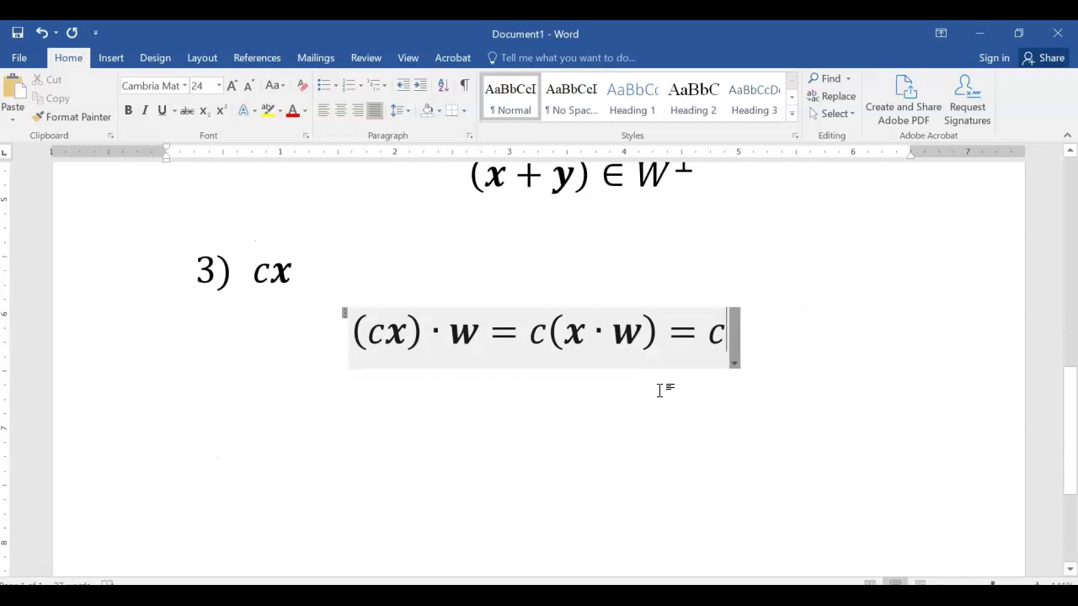
# Finish item 3's equation with c0 = 0 and start a new line below it.
pyautogui.click(654, 378)
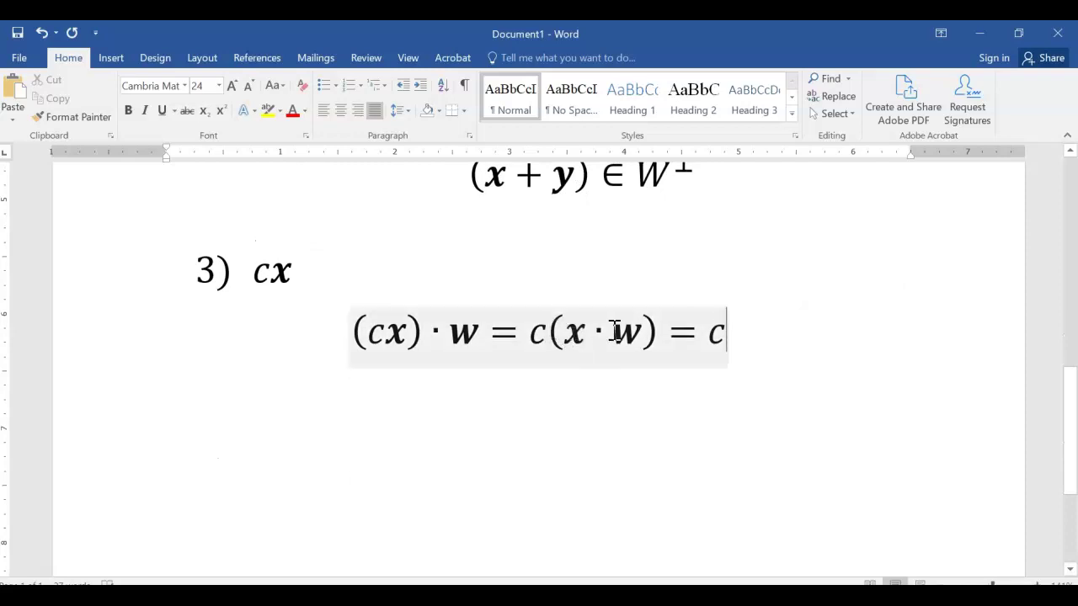
pyautogui.write('0')
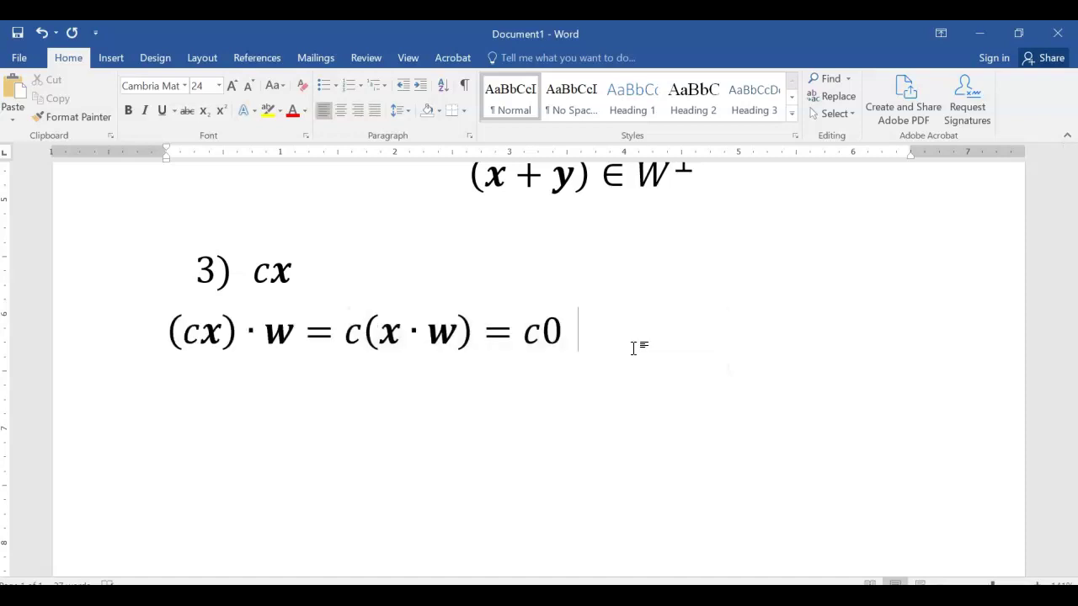
pyautogui.click(640, 343)
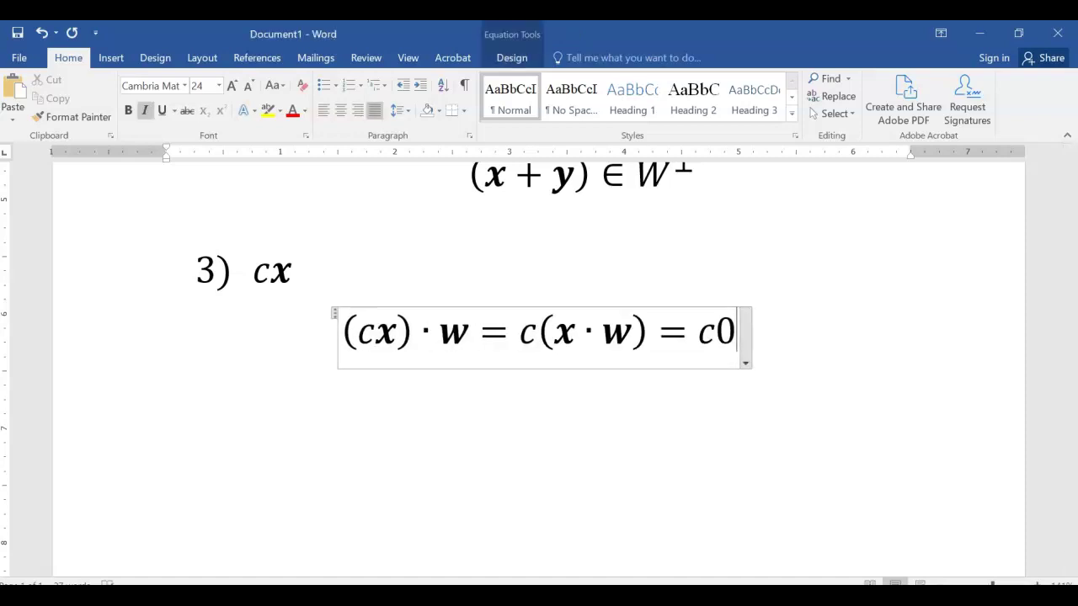
pyautogui.write('=0')
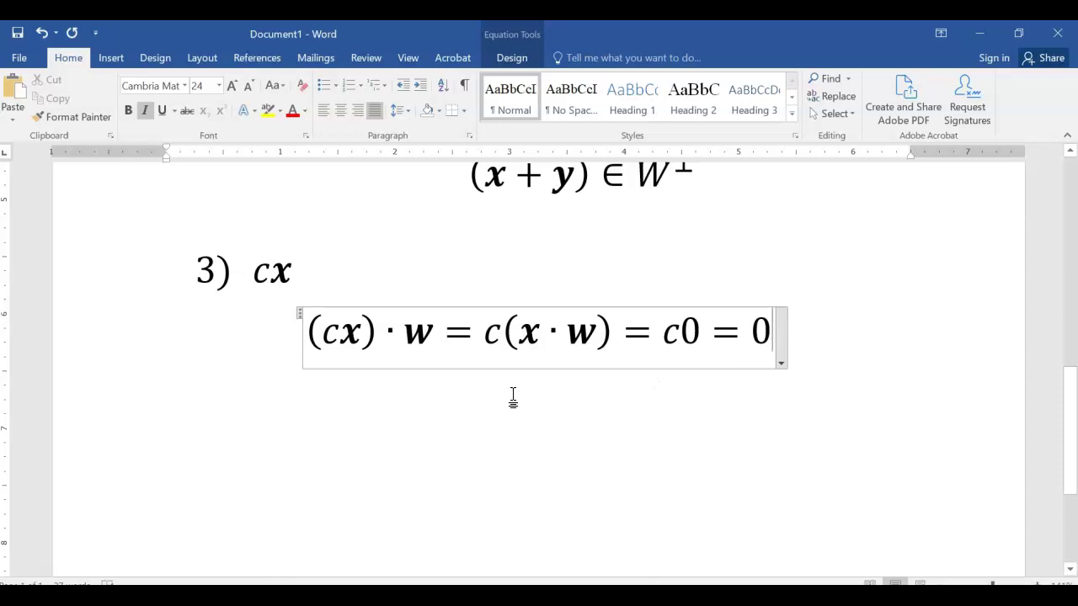
pyautogui.click(815, 336)
pyautogui.press('Return')
# Add the centred equation (cx) ∈ W⊥, pasting in W⊥.
pyautogui.hotkey('alt', '=')
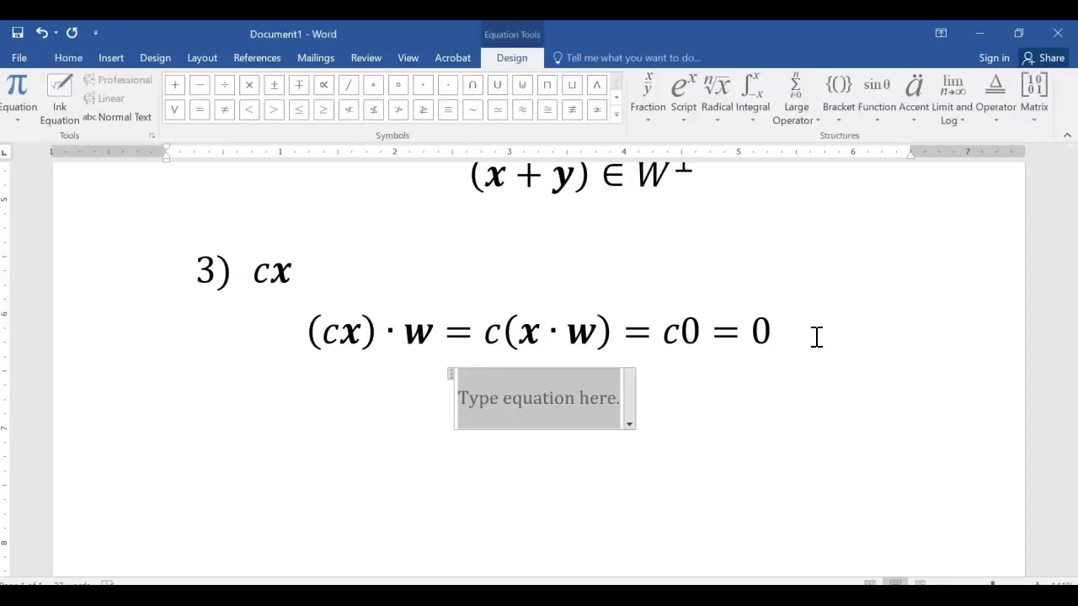
pyautogui.write('c')
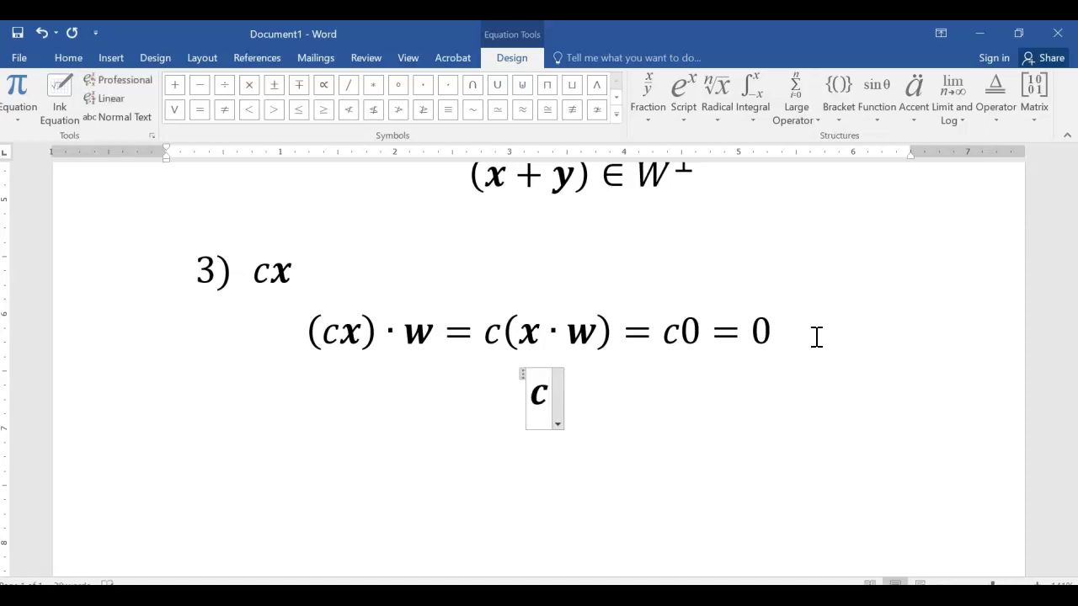
pyautogui.write('x')
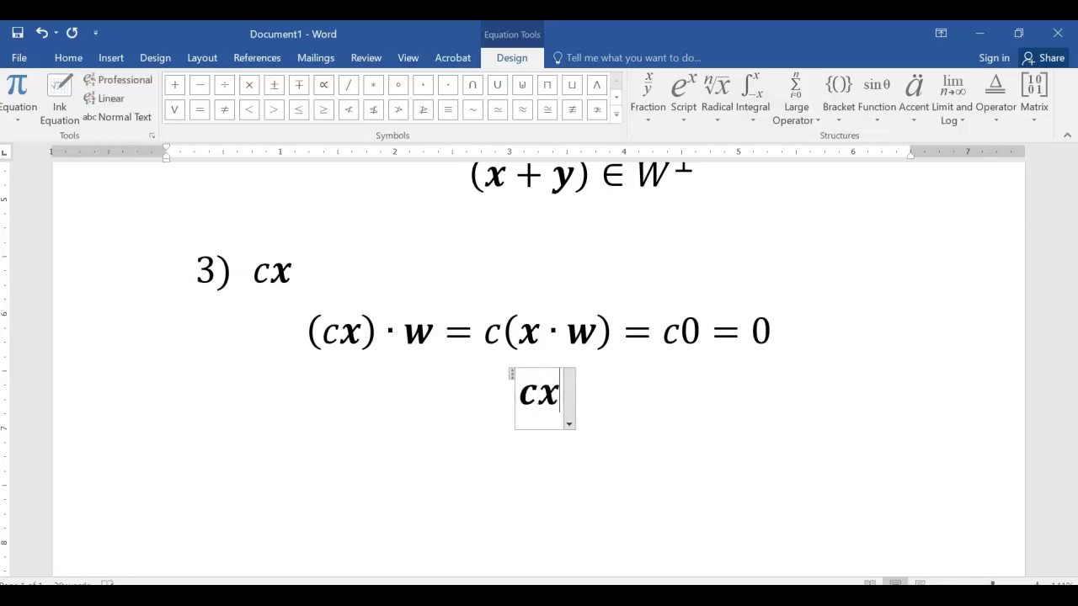
pyautogui.write('\\in')
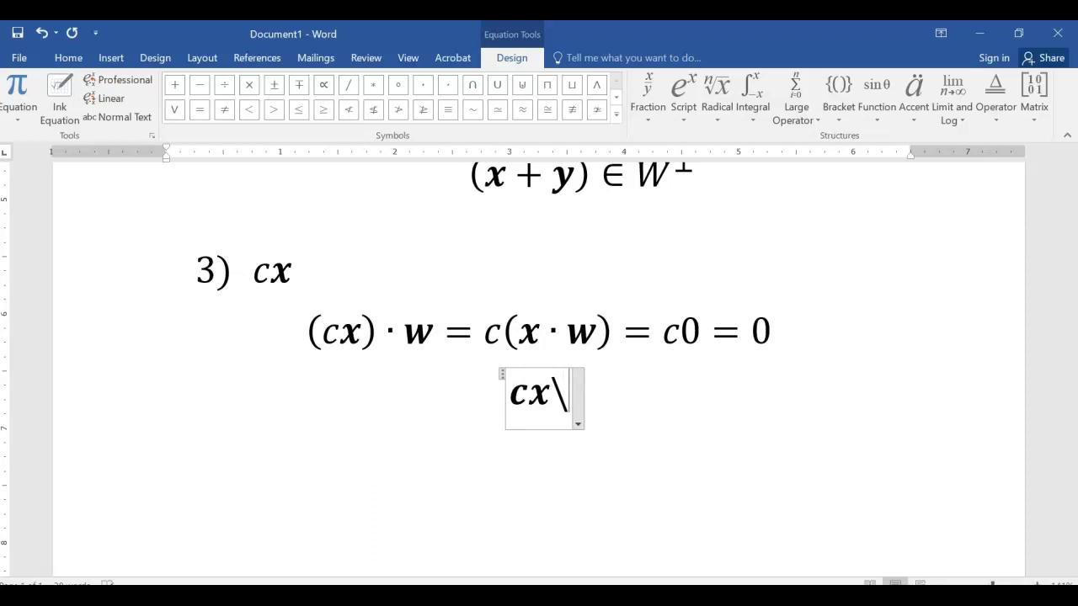
pyautogui.press('space')
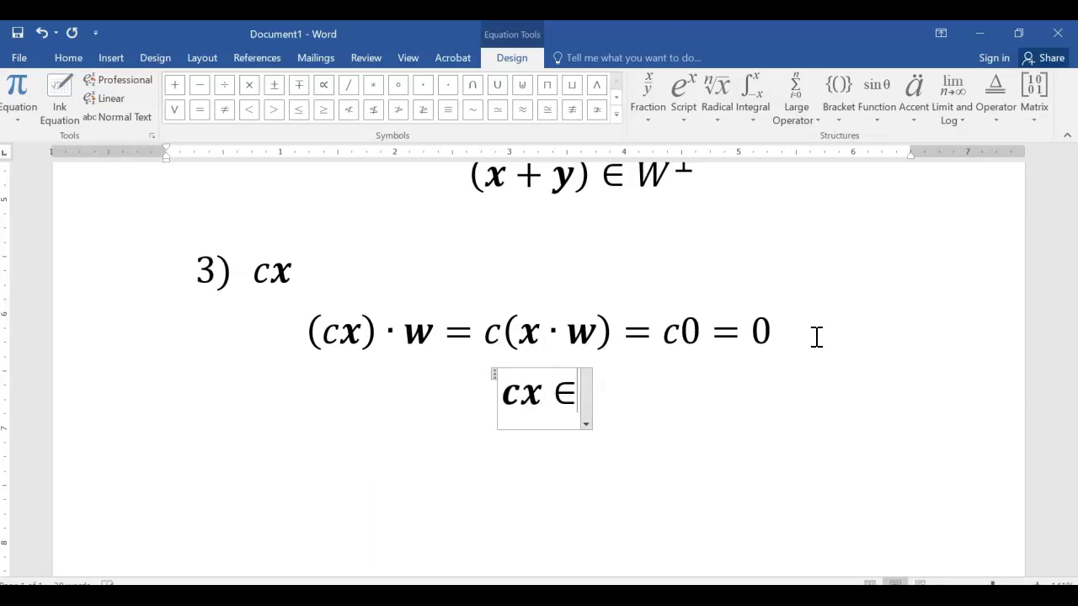
pyautogui.write('W⊥')
pyautogui.hotkey('ctrl', 'e')
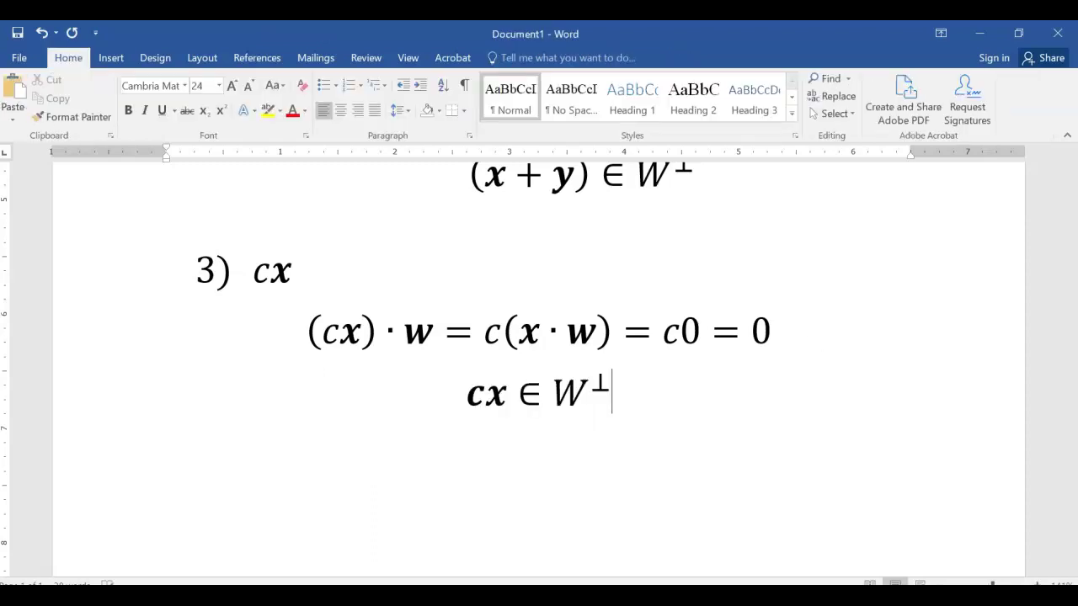
pyautogui.click(474, 394)
pyautogui.press('Left')
pyautogui.write('(cx')
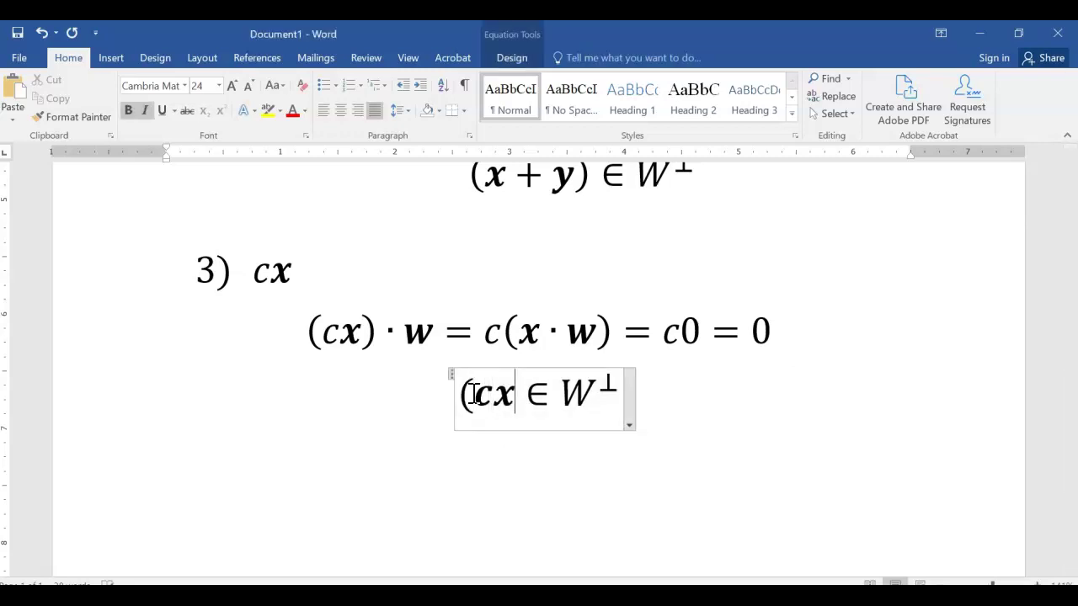
pyautogui.write(')')
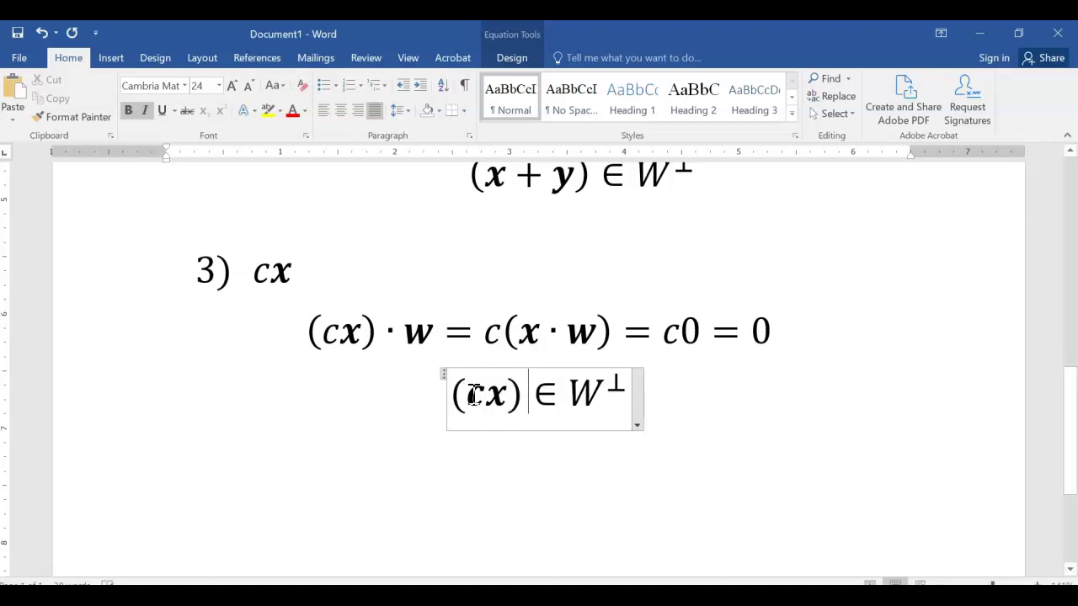
pyautogui.moveTo(485, 396); pyautogui.dragTo(465, 395)
pyautogui.click(679, 381)
# Review the page, then bring up the open PowerPoint windows from the taskbar.
pyautogui.scroll(3, 649, 445)
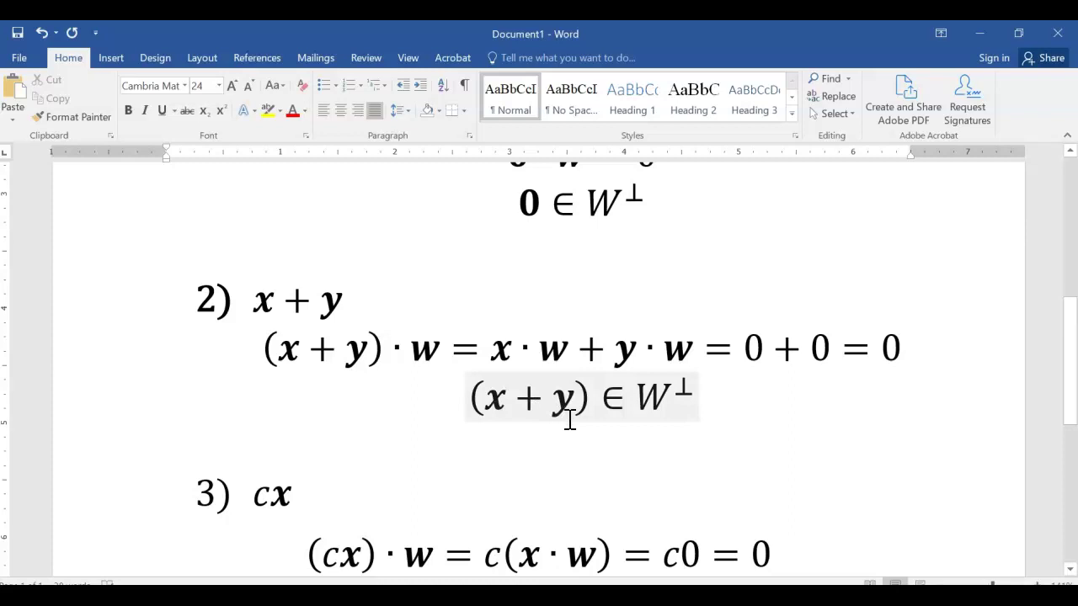
pyautogui.scroll(-3, 570, 421)
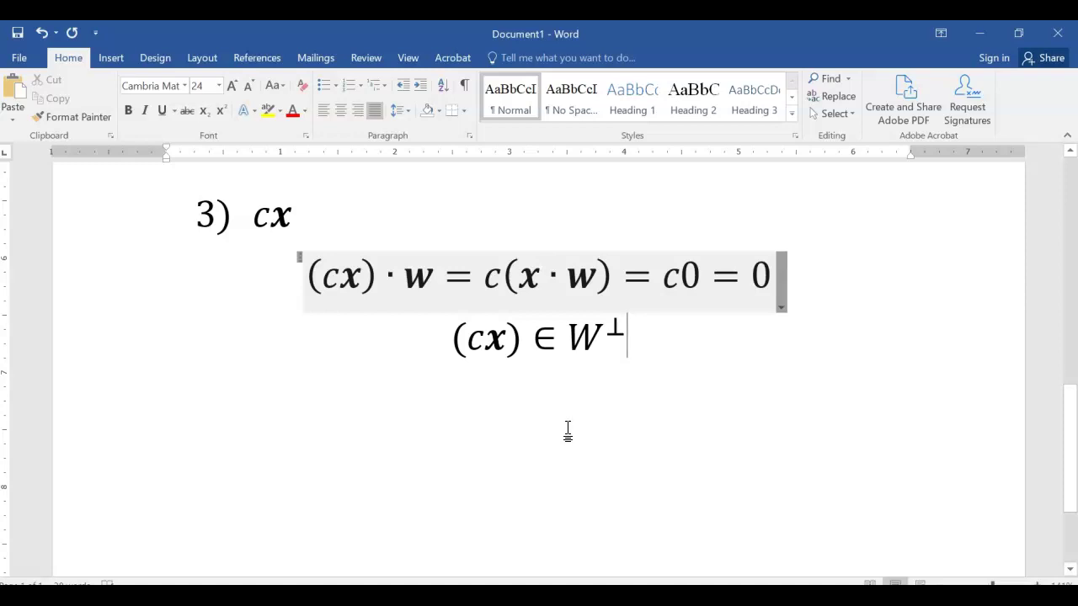
pyautogui.click(686, 599)
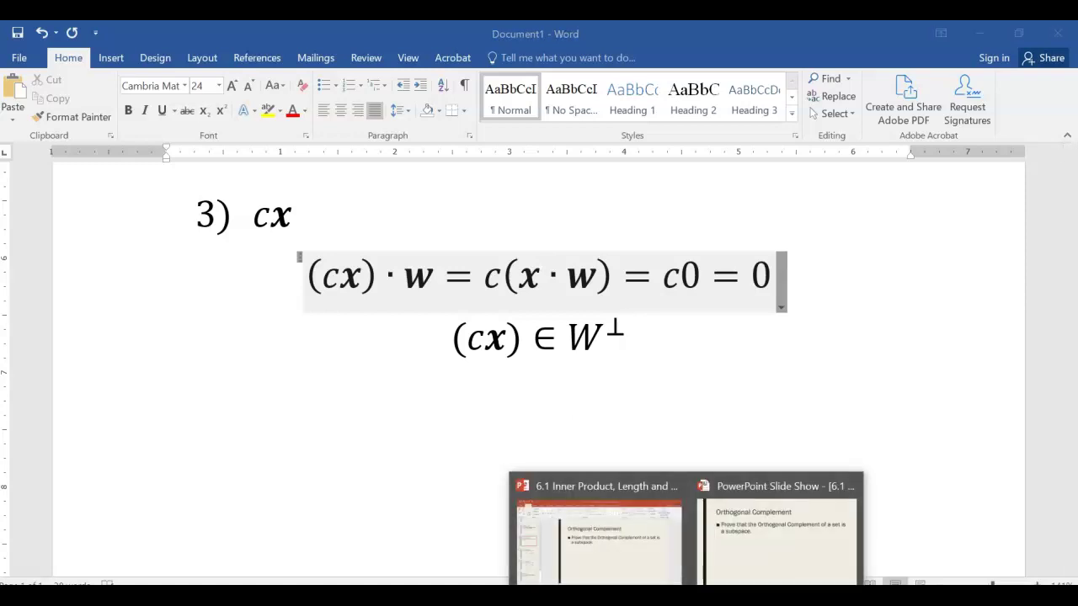
# Return to the running slide show and advance to the Orthogonal Complement slide about z and W.
pyautogui.click(741, 543)
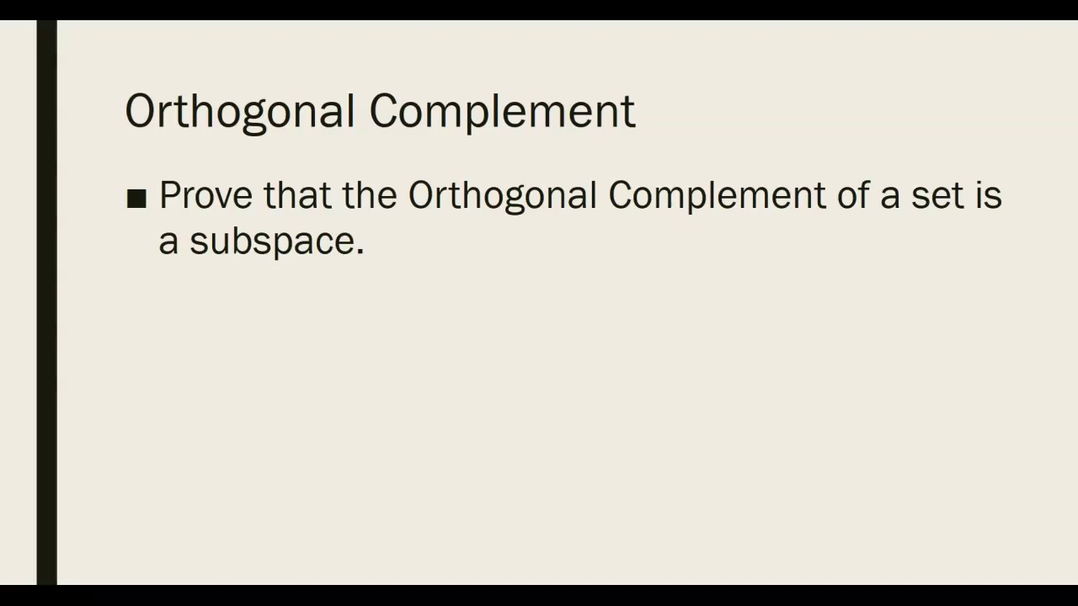
pyautogui.press('Right')
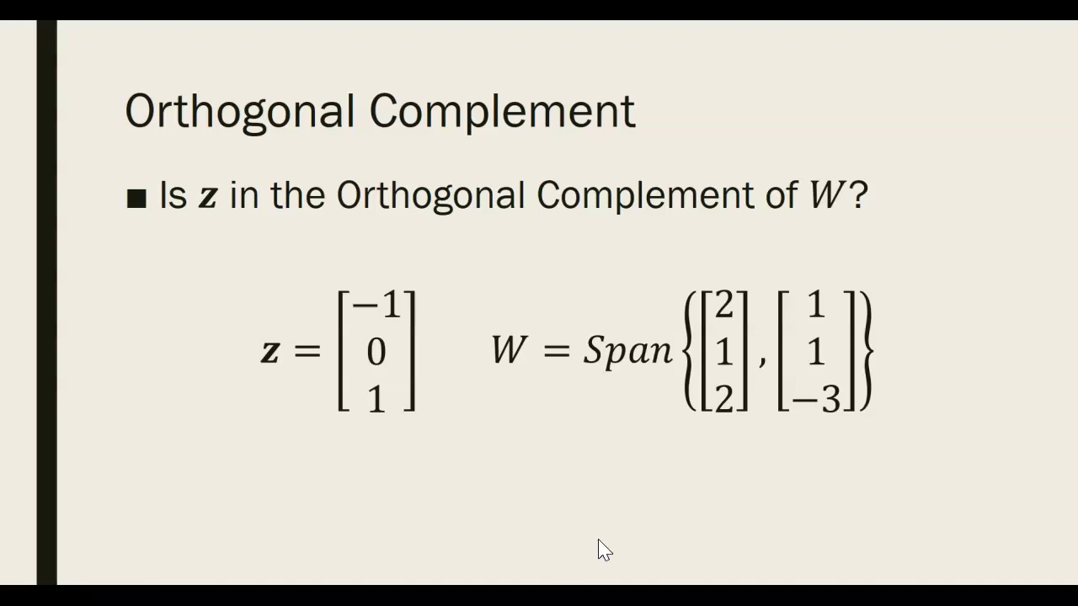
# Go back from the slide show to the Word document holding z = [−1, 0, 1] and W.
pyautogui.hotkey('alt', 'Tab')
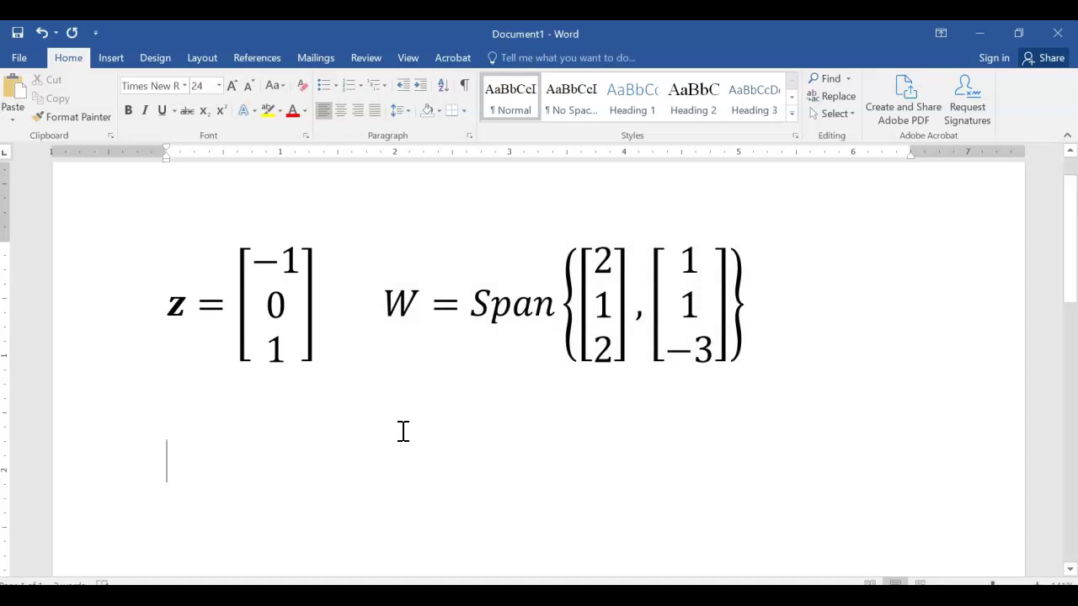
# Build the equation w = a₁[2, 1, 2] + a₂[1, 1, −3] from the pasted spanning vectors.
pyautogui.hotkey('alt', '=')
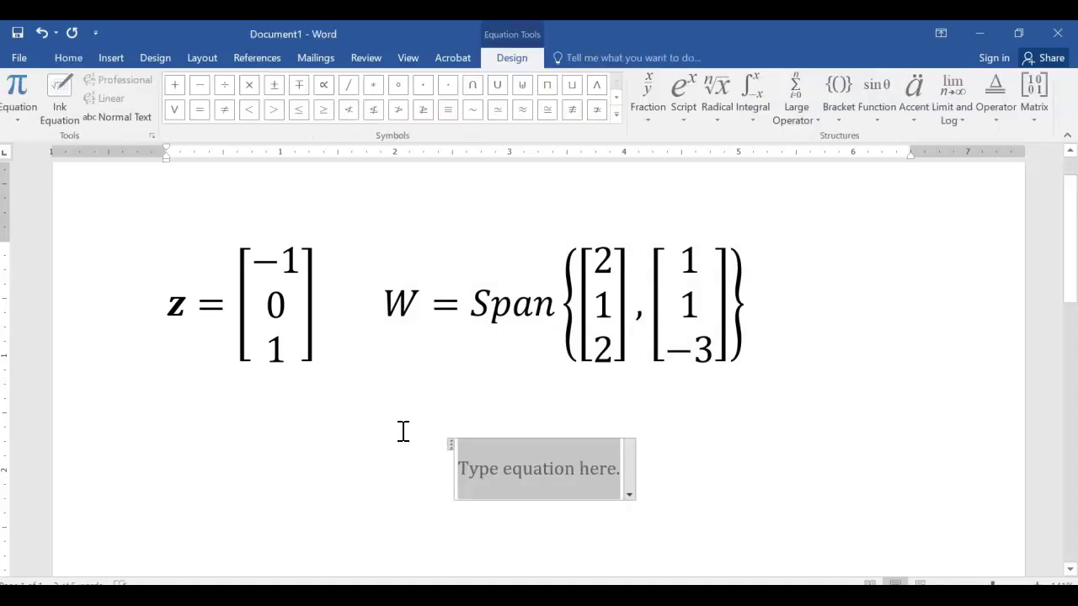
pyautogui.write('W')
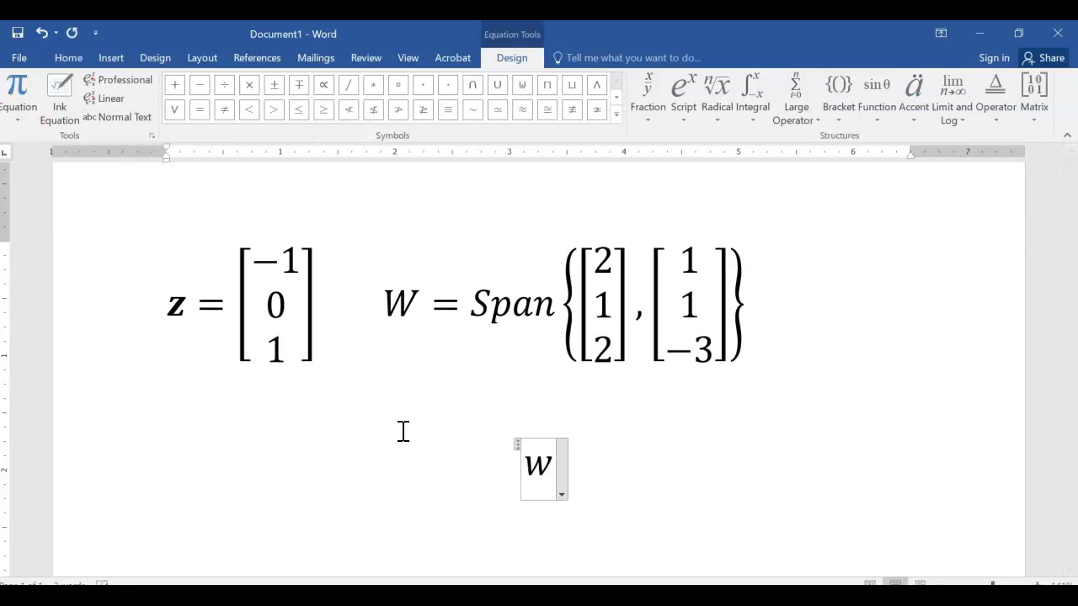
pyautogui.write('=')
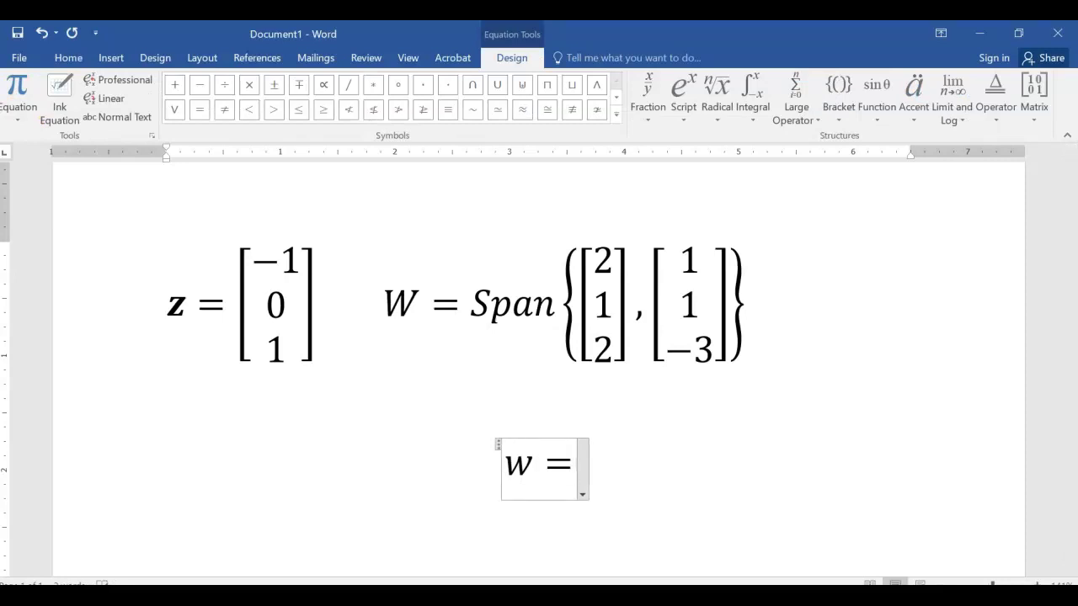
pyautogui.write('a_1')
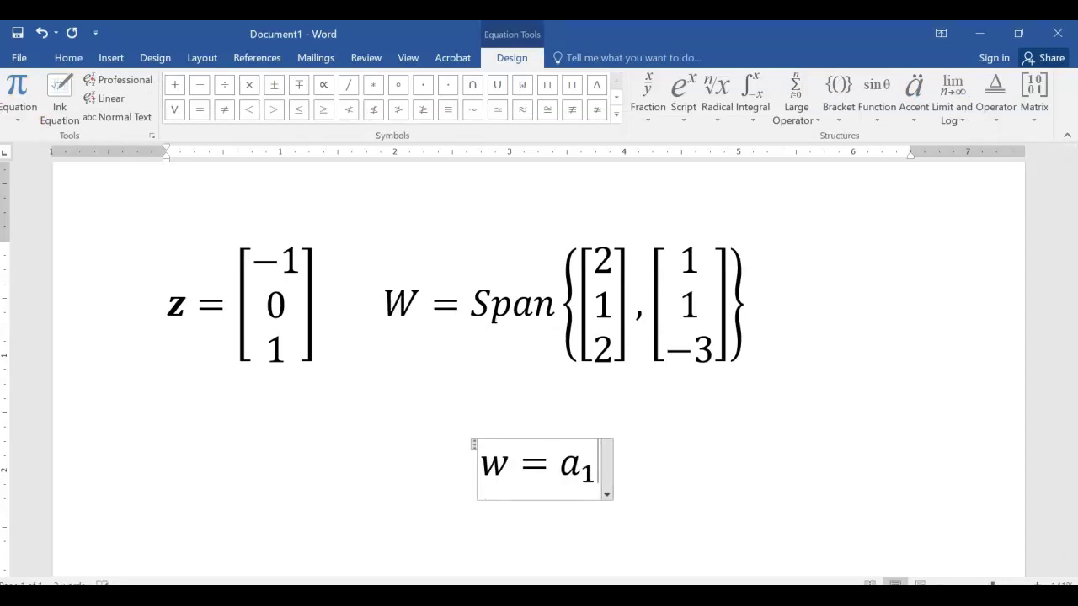
pyautogui.moveTo(581, 313); pyautogui.dragTo(617, 312)
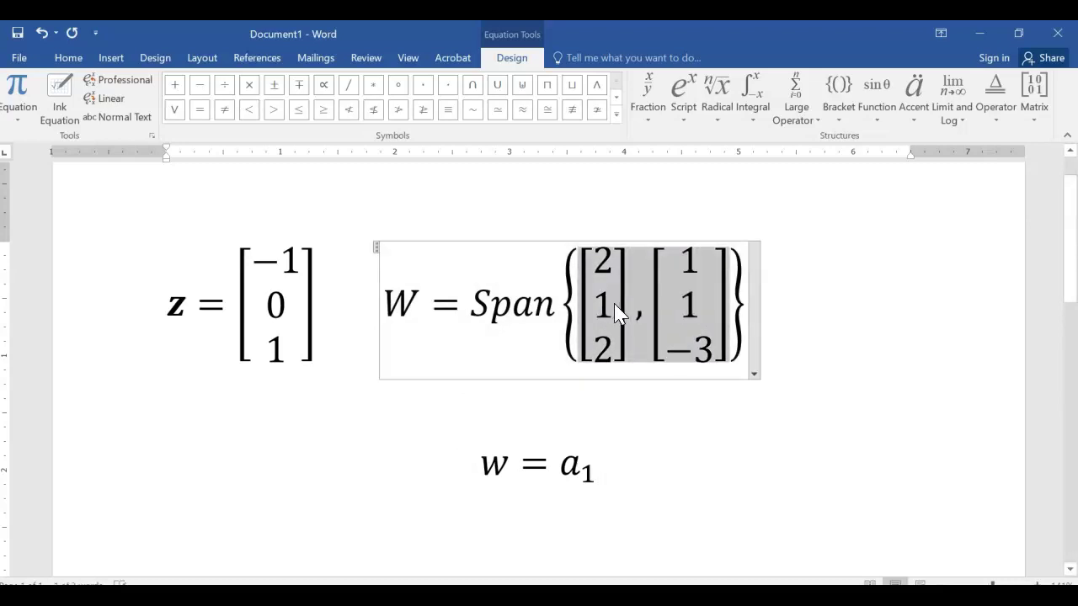
pyautogui.click(602, 462)
pyautogui.hotkey('ctrl', 'v')
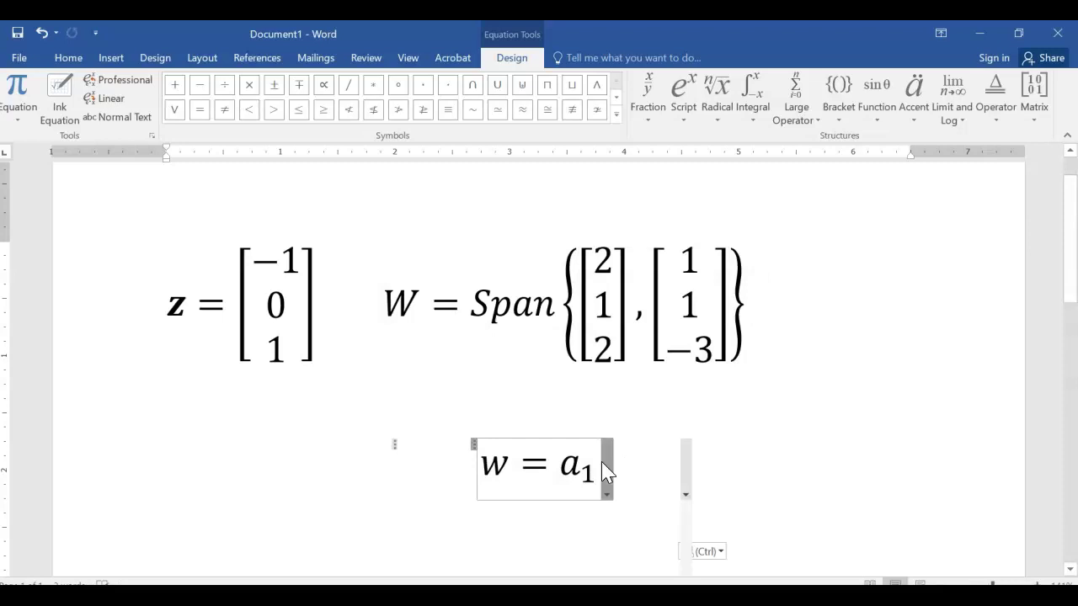
pyautogui.click(586, 510)
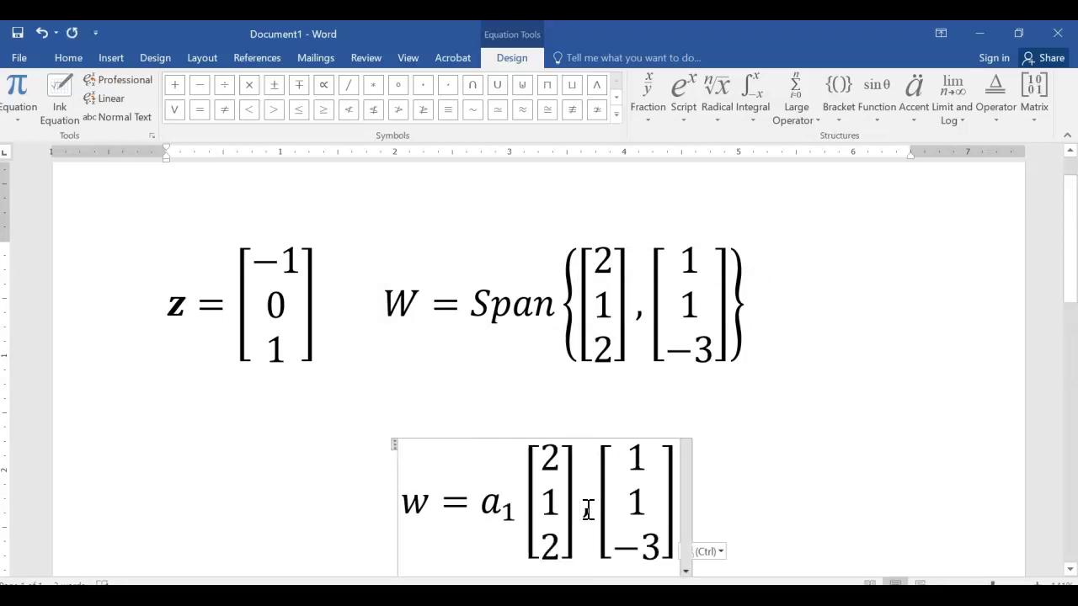
pyautogui.write('+a_2')
pyautogui.press('Delete')
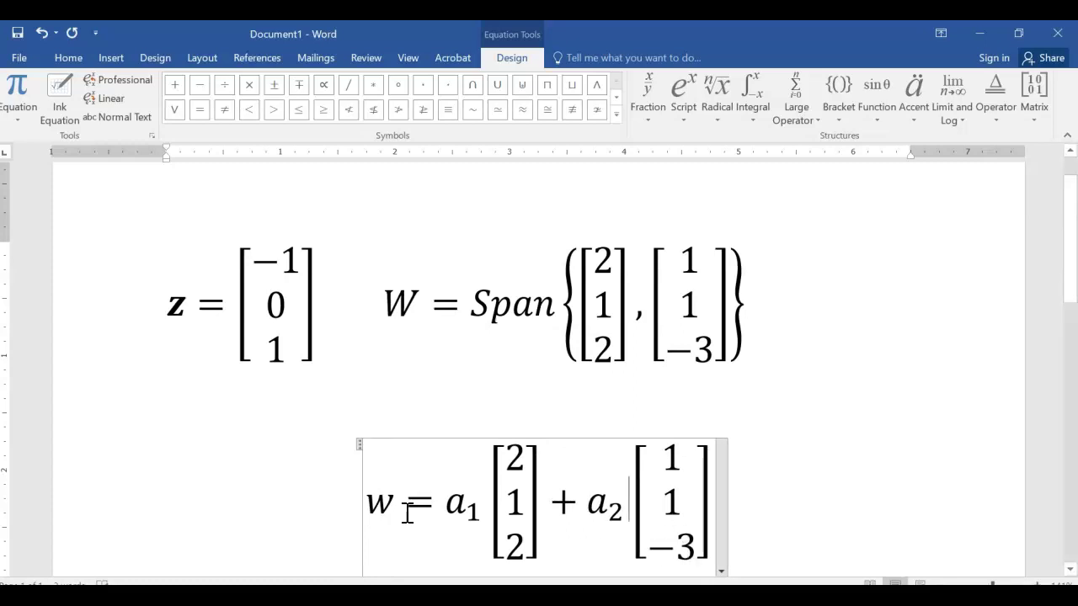
# Make the leading w bold and place the caret after the equation.
pyautogui.doubleClick(368, 503)
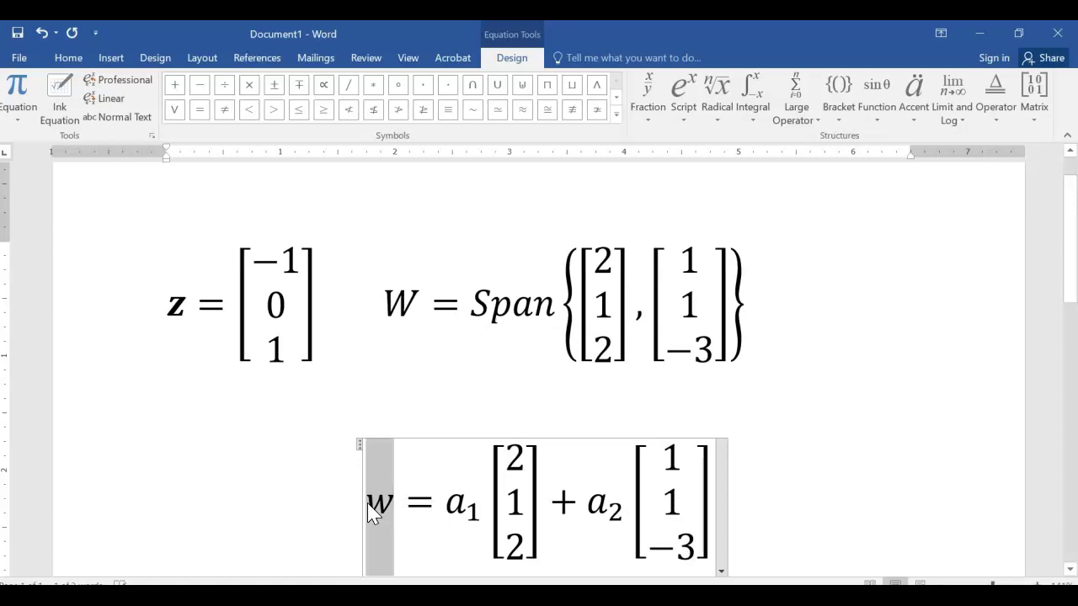
pyautogui.hotkey('ctrl', 'b')
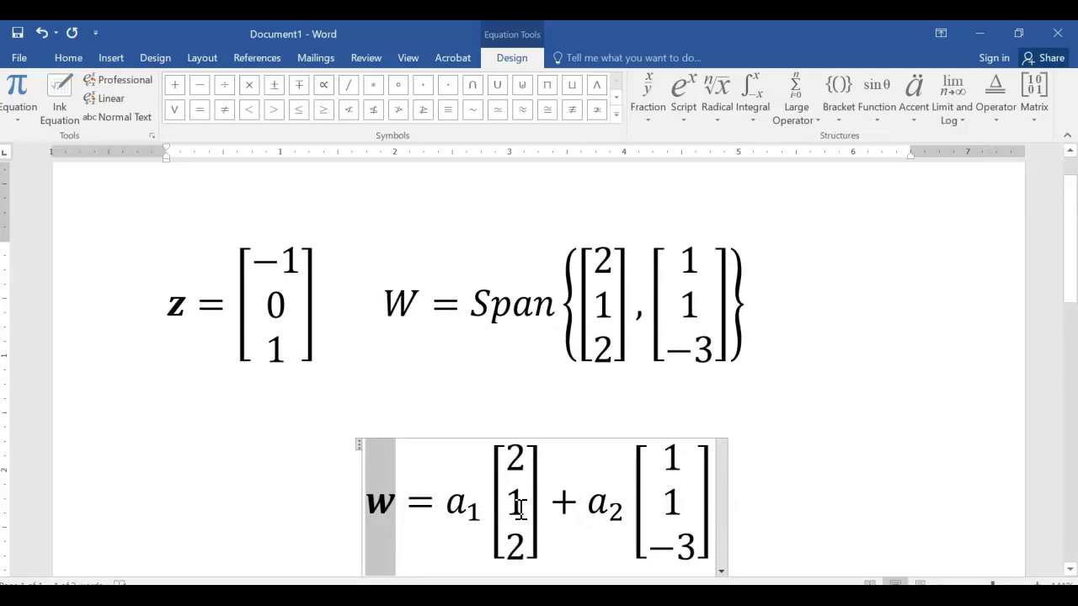
pyautogui.scroll(-3, 520, 506)
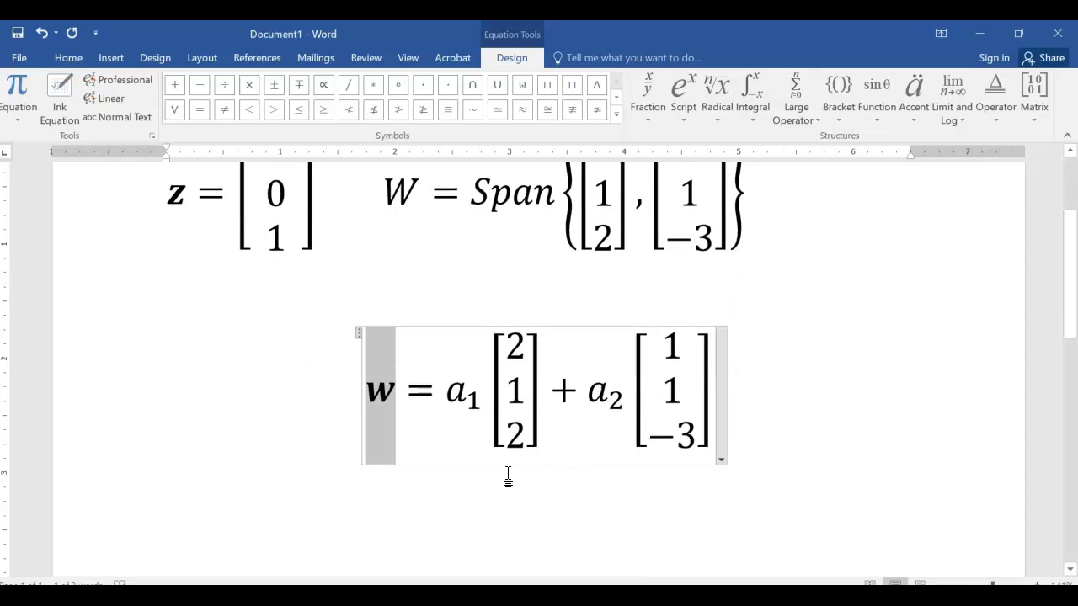
pyautogui.scroll(3, 305, 405)
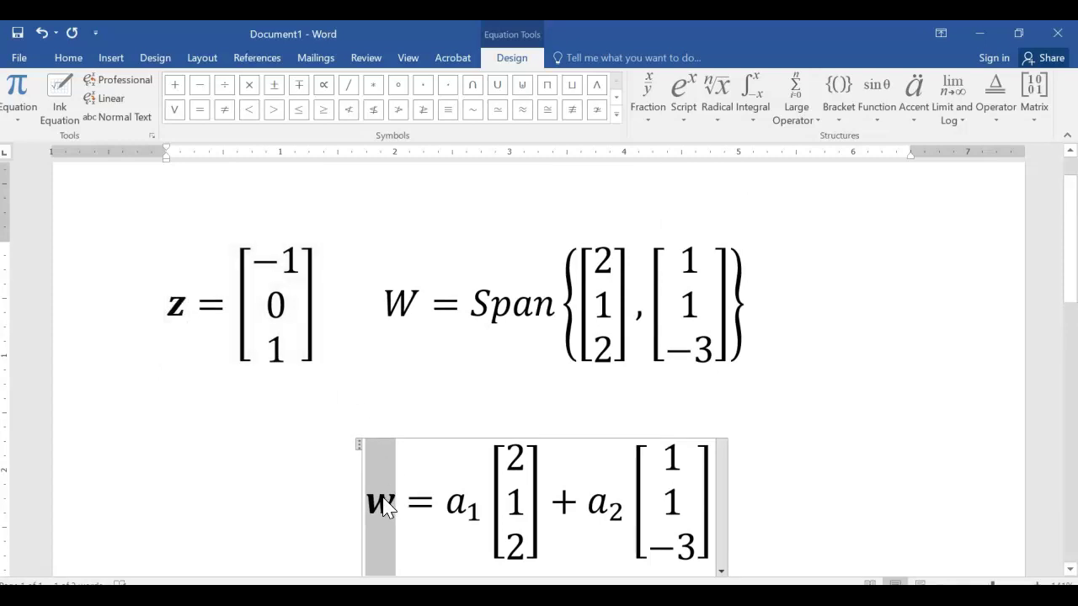
pyautogui.scroll(-4, 379, 505)
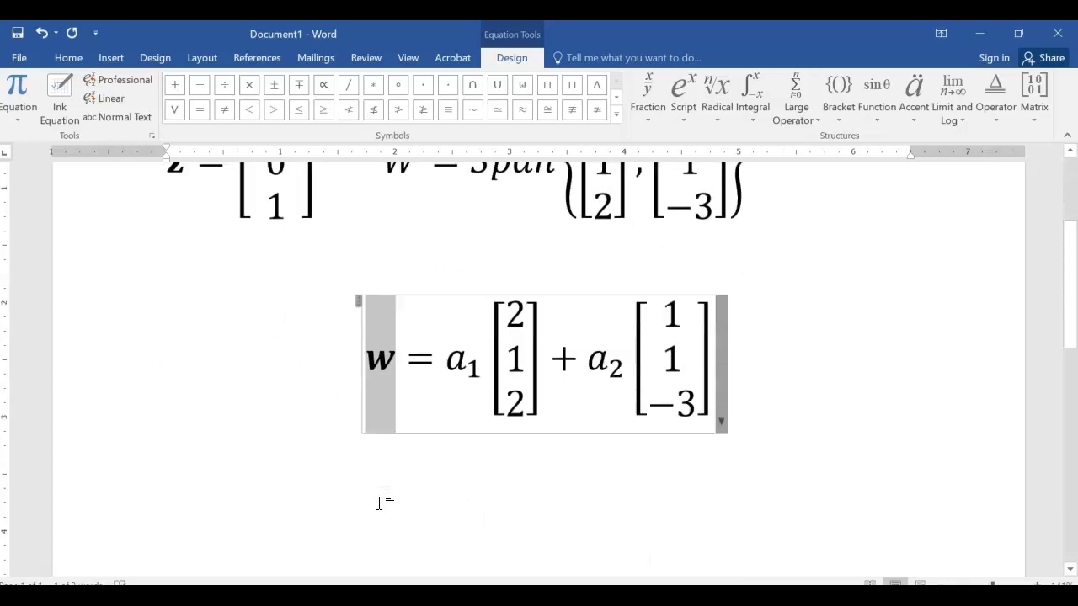
pyautogui.click(365, 475)
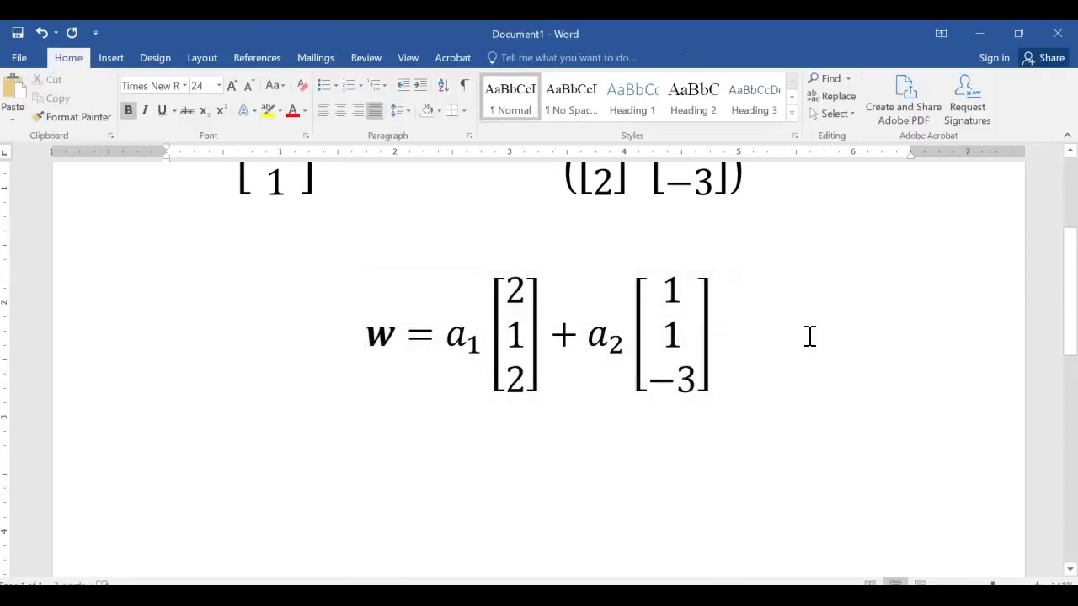
pyautogui.click(750, 356)
# Start a new equation reading z · w = with z · w in bold.
pyautogui.press('Return')
pyautogui.press('Return')
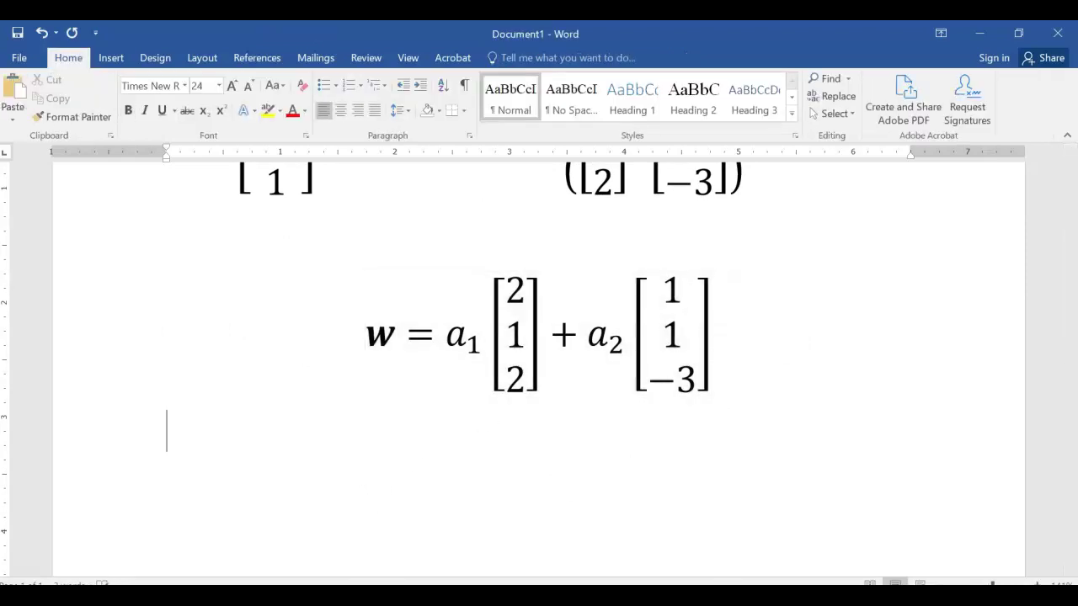
pyautogui.hotkey('alt', '=')
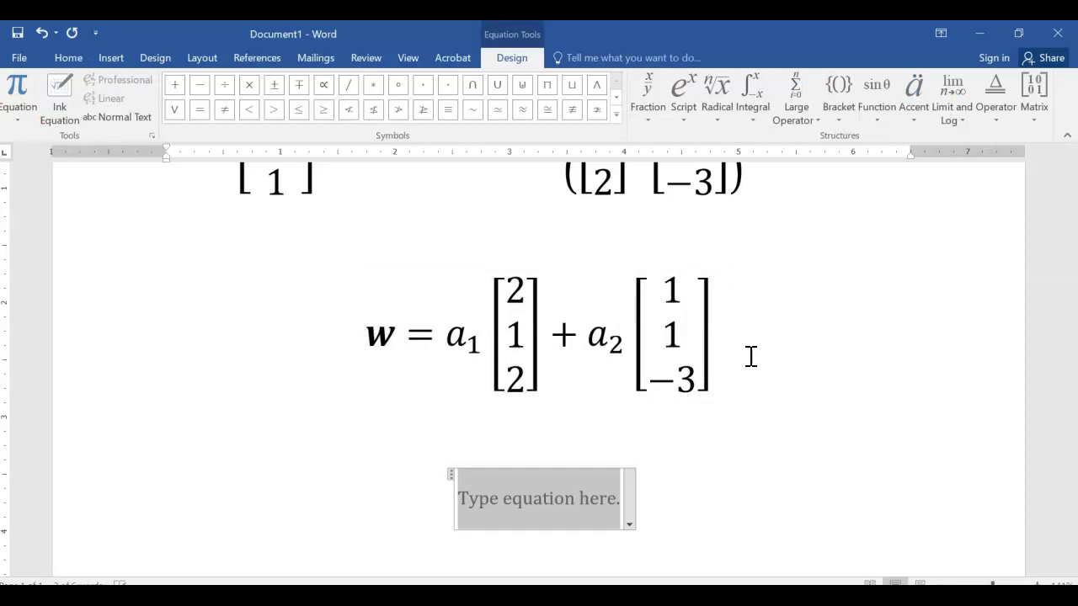
pyautogui.write('z')
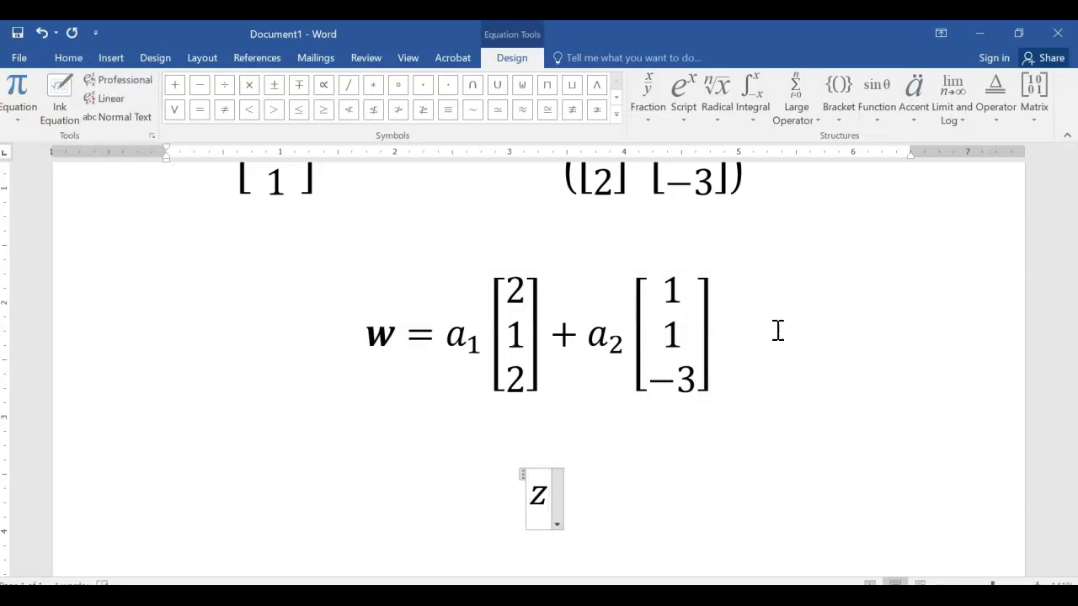
pyautogui.click(425, 88)
pyautogui.write('w ')
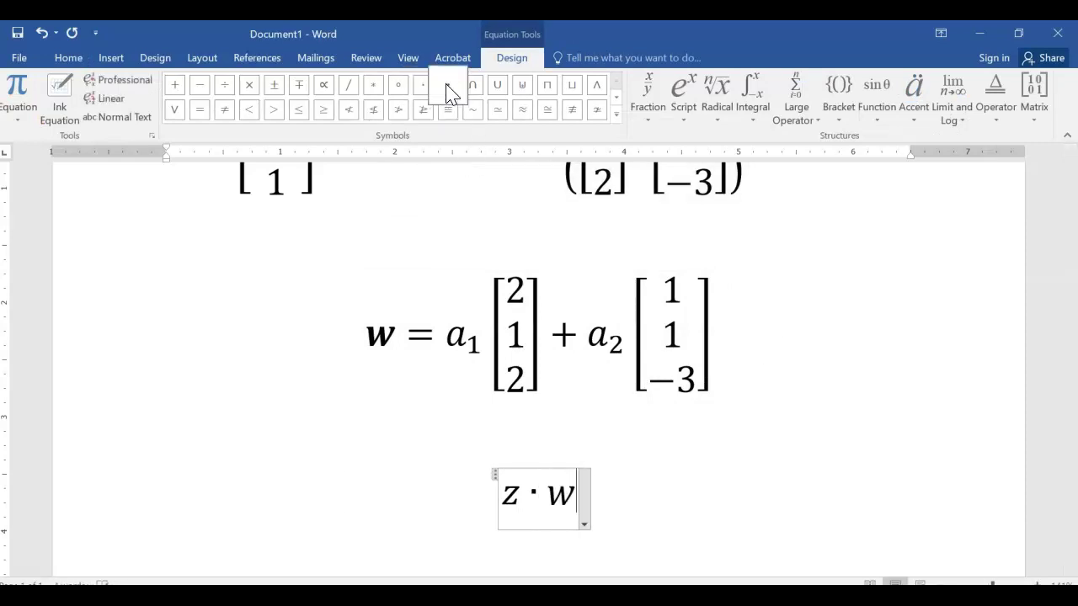
pyautogui.write('=')
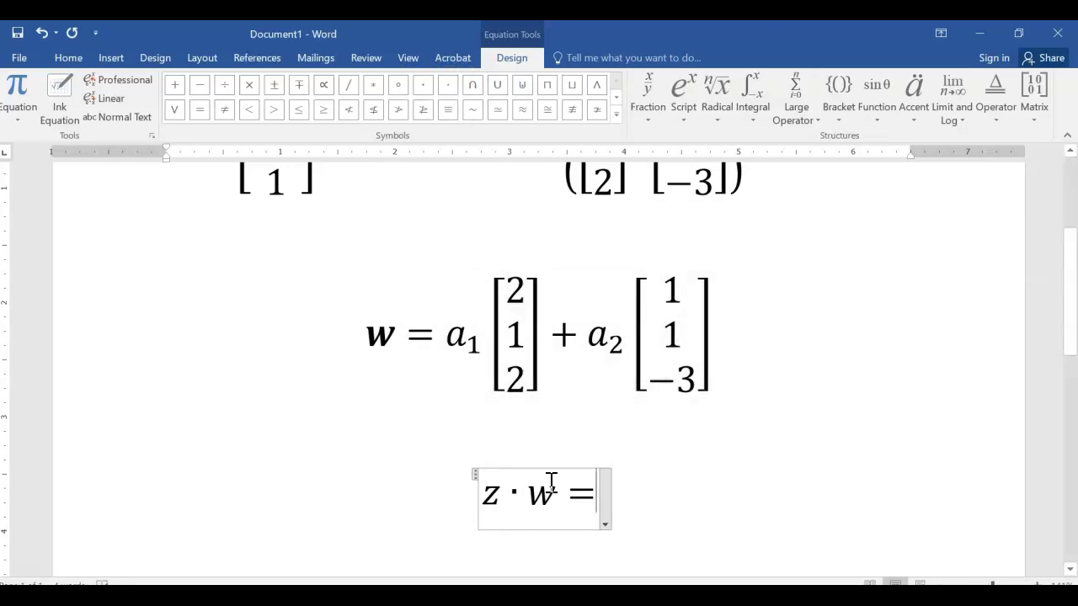
pyautogui.moveTo(539, 504); pyautogui.dragTo(487, 504)
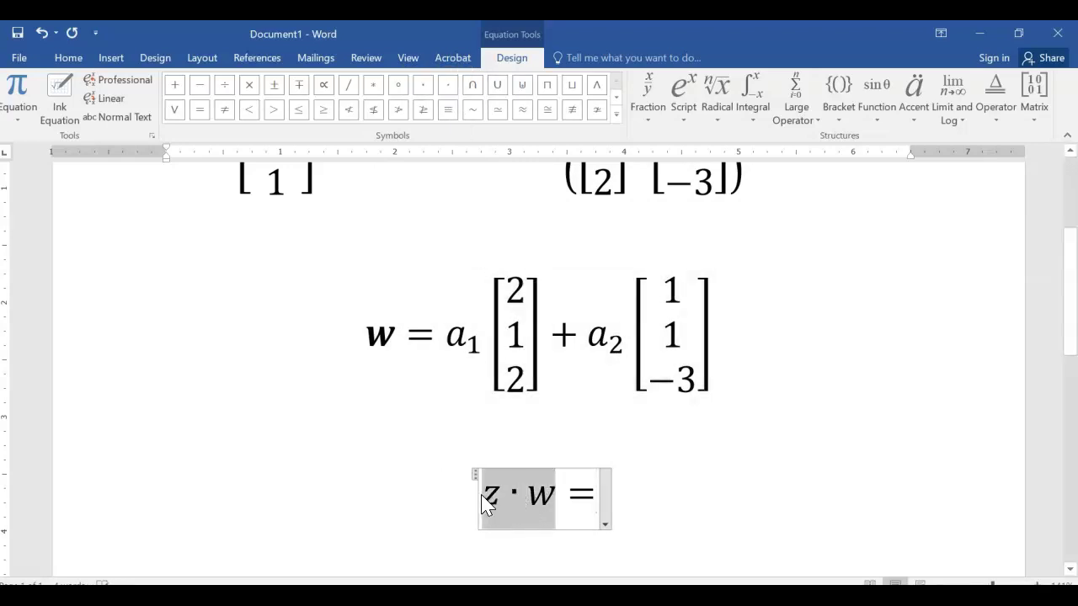
pyautogui.hotkey('ctrl', 'b')
# Paste the z matrix [−1, 0, 1] after the equals sign, followed by a dot operator.
pyautogui.scroll(3, 505, 497)
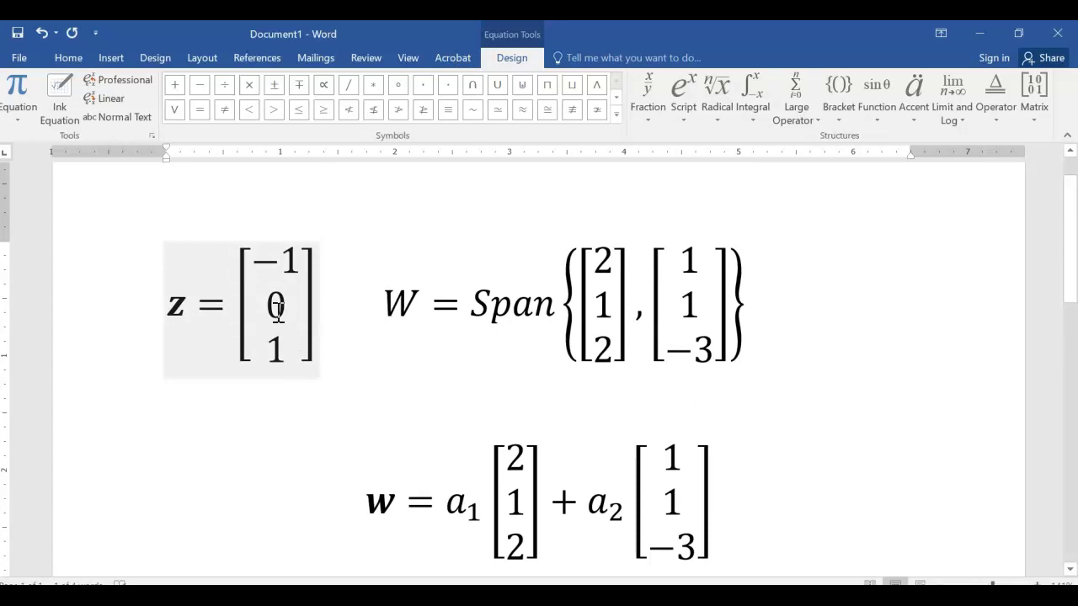
pyautogui.click(242, 303)
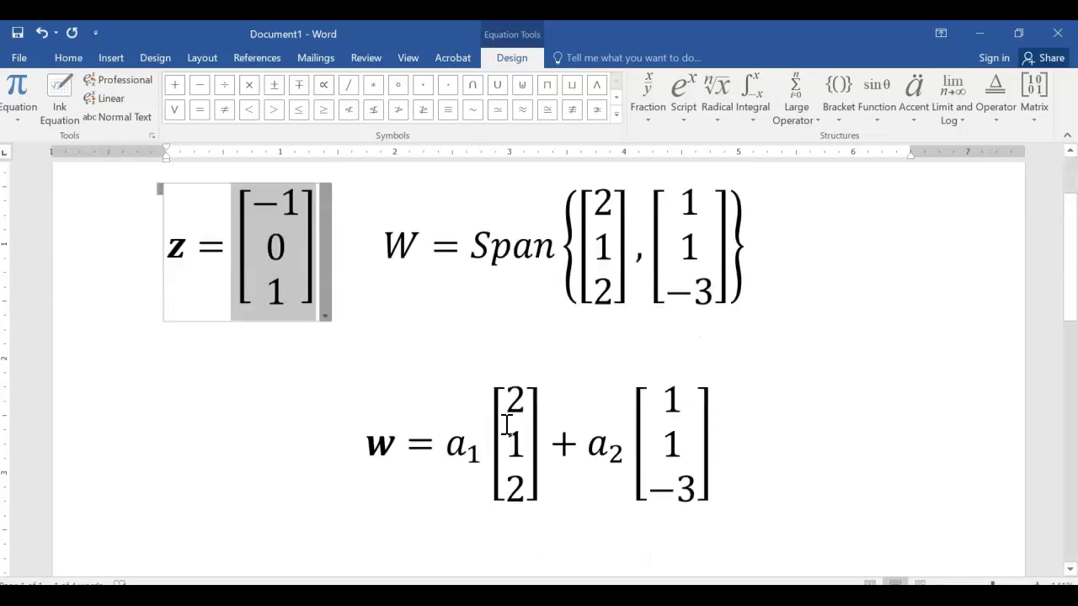
pyautogui.scroll(-3, 555, 454)
pyautogui.click(618, 497)
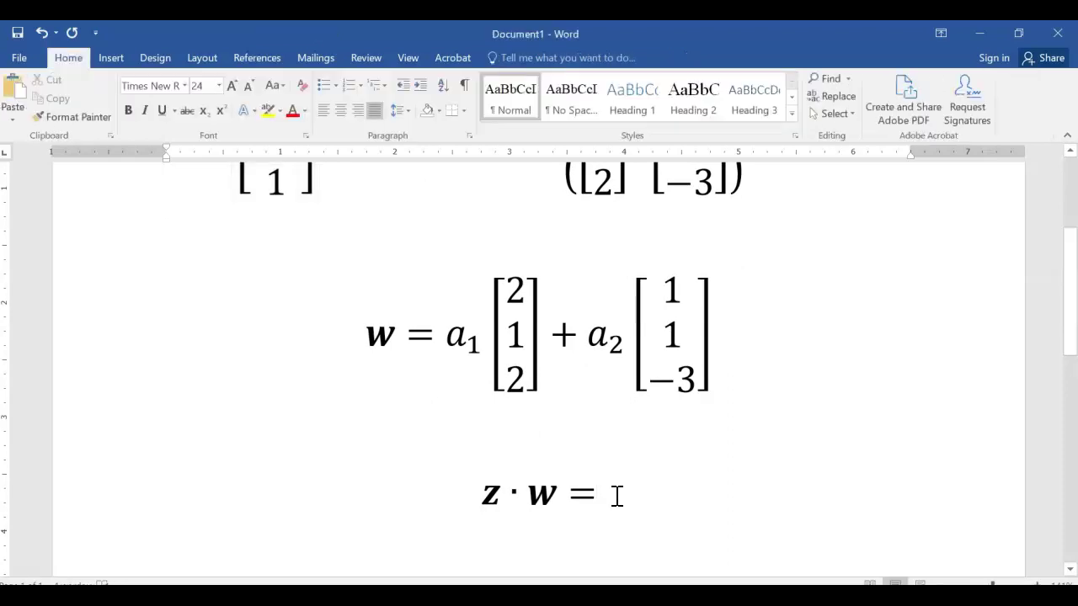
pyautogui.hotkey('ctrl', 'v')
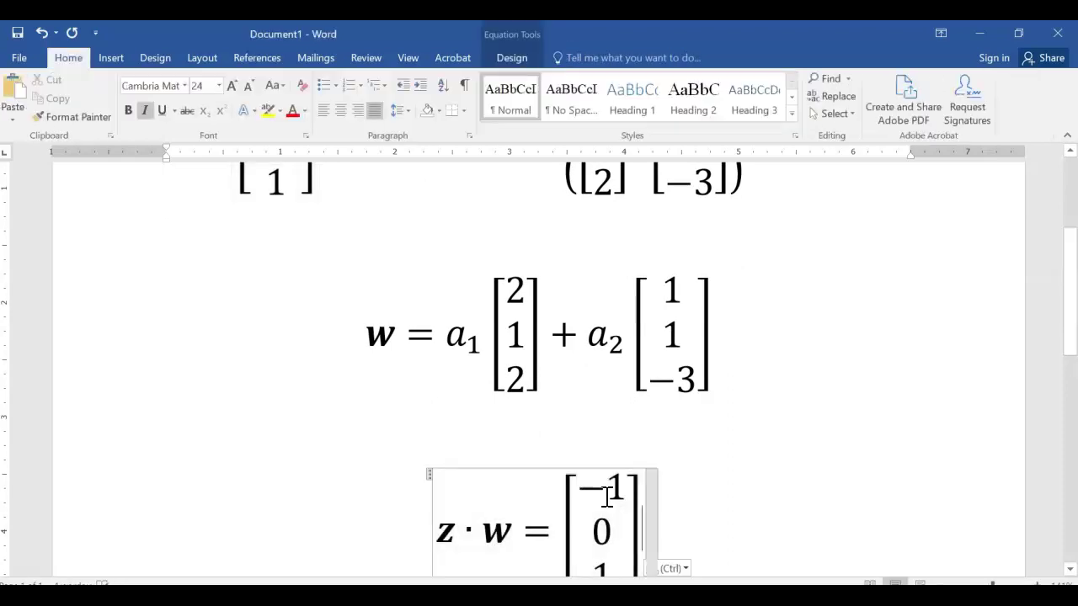
pyautogui.click(511, 52)
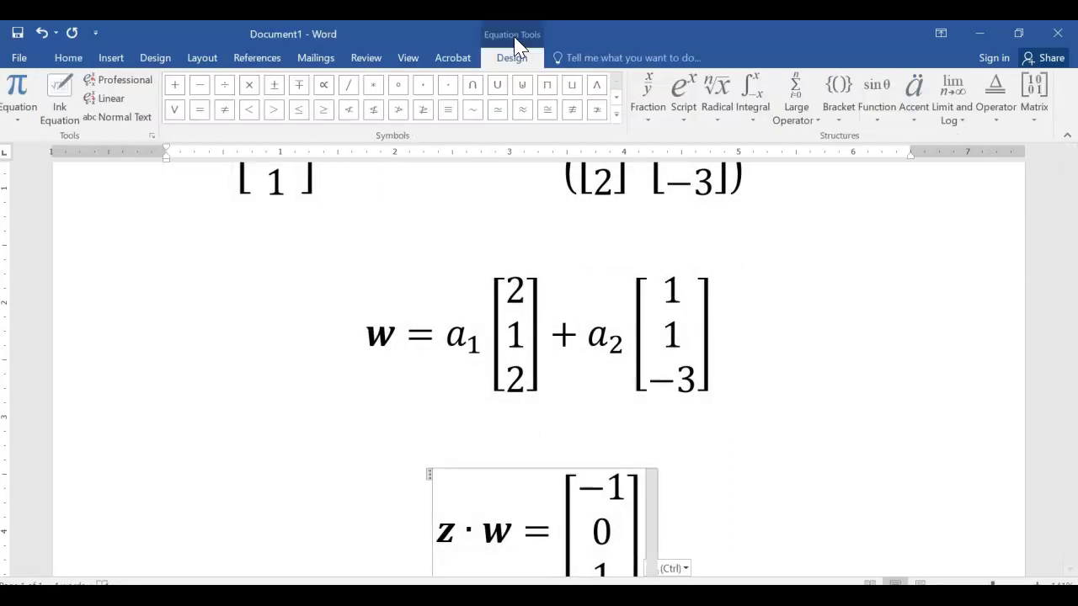
pyautogui.click(425, 90)
# Paste a₁[2, 1, 2] + a₂[1, 1, −3] after the dot and wrap it in parentheses.
pyautogui.scroll(-4, 613, 277)
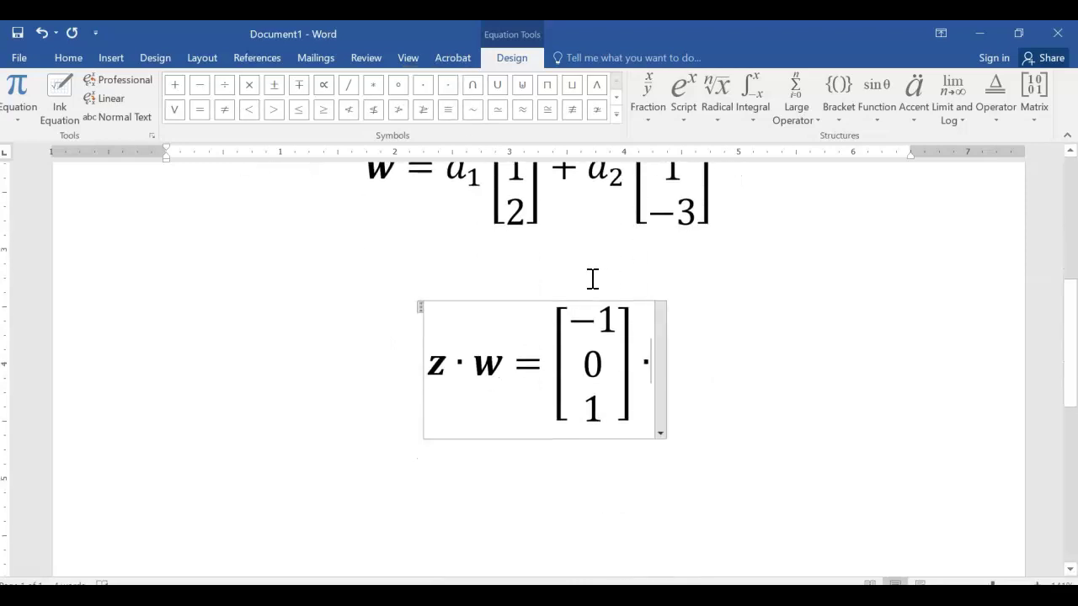
pyautogui.scroll(1, 592, 279)
pyautogui.moveTo(445, 228); pyautogui.dragTo(661, 224)
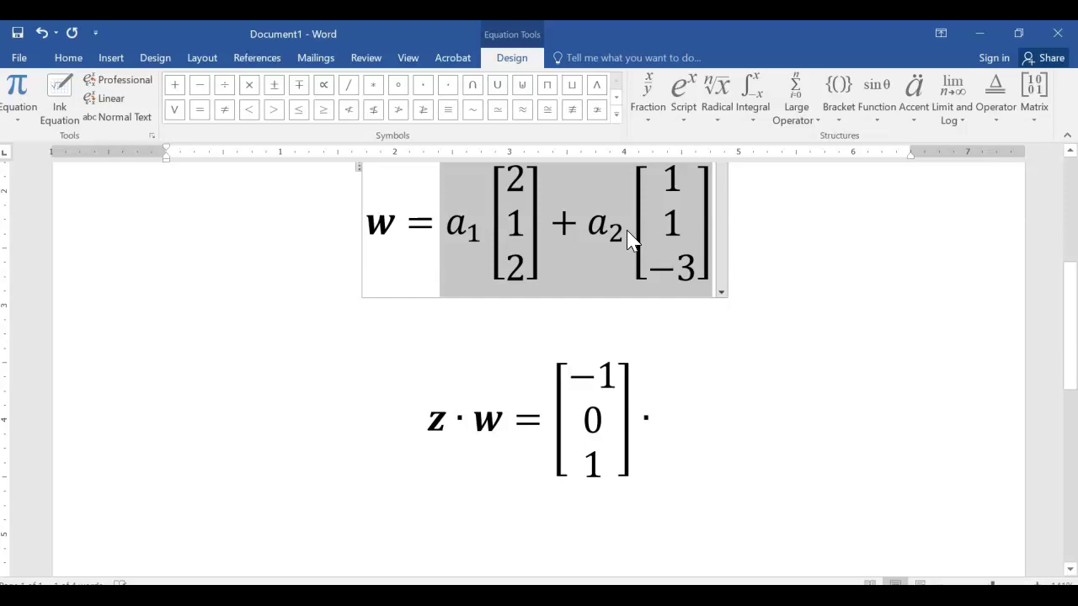
pyautogui.click(675, 426)
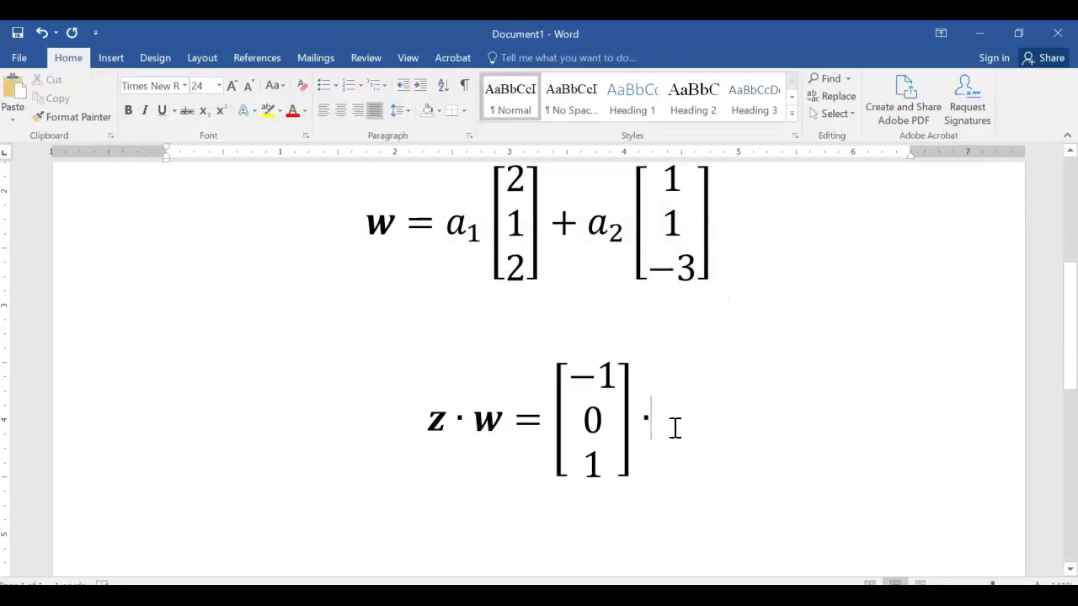
pyautogui.hotkey('ctrl', 'v')
pyautogui.moveTo(526, 419); pyautogui.dragTo(750, 378)
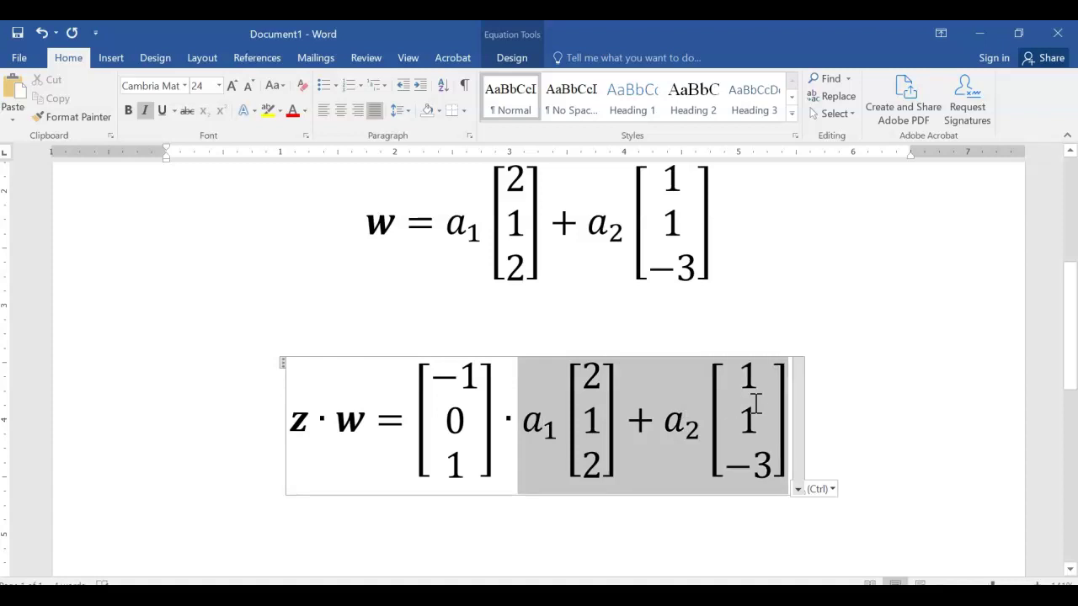
pyautogui.click(528, 38)
pyautogui.click(837, 84)
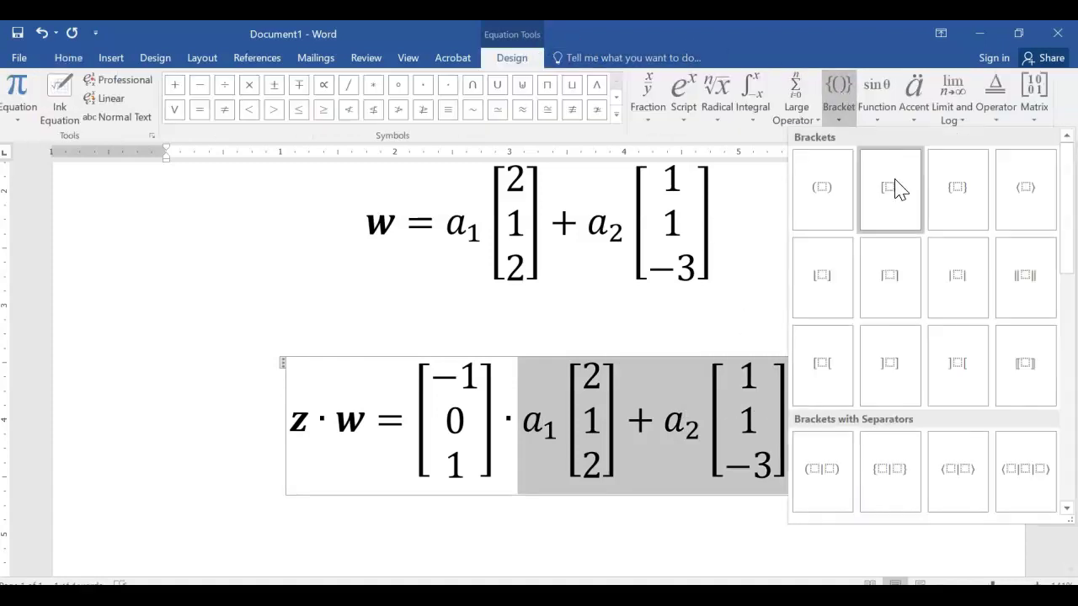
pyautogui.click(825, 198)
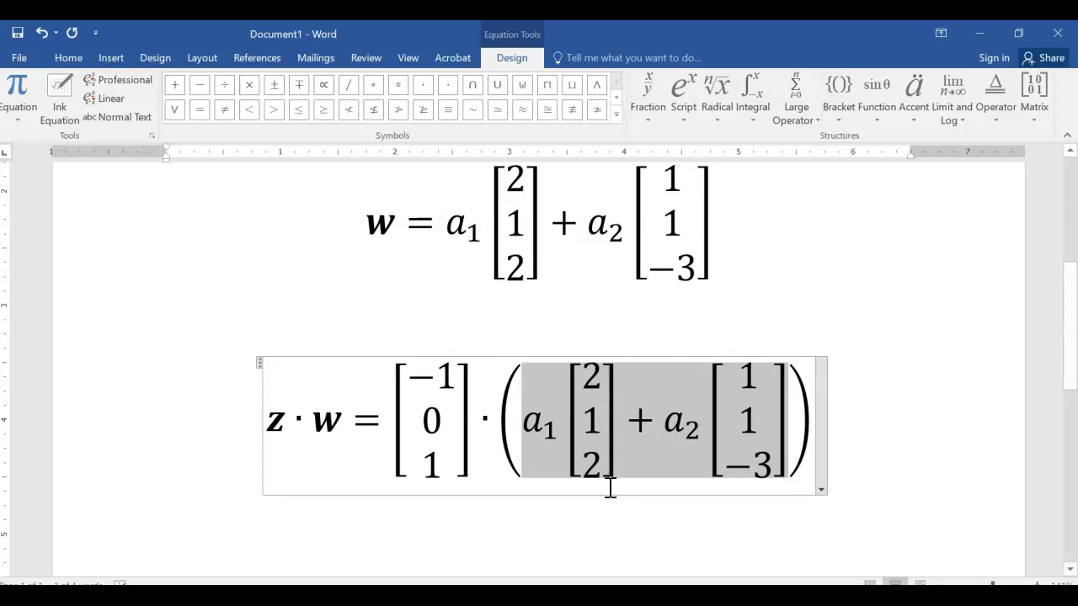
pyautogui.click(864, 387)
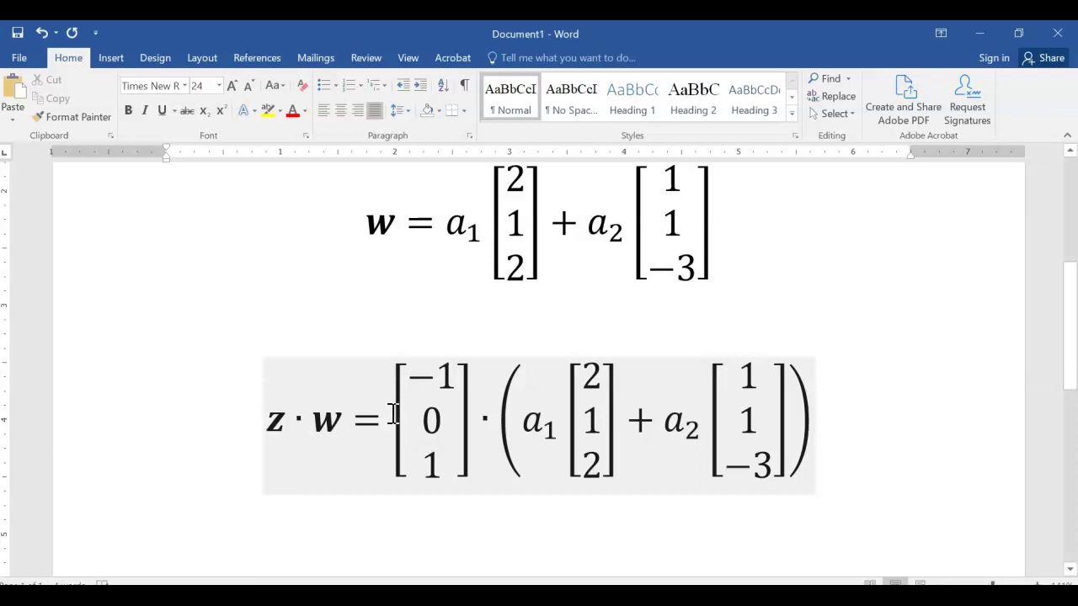
# Start a new equation line reading = [−1; 0; 1] using the copied z matrix.
pyautogui.press('Return')
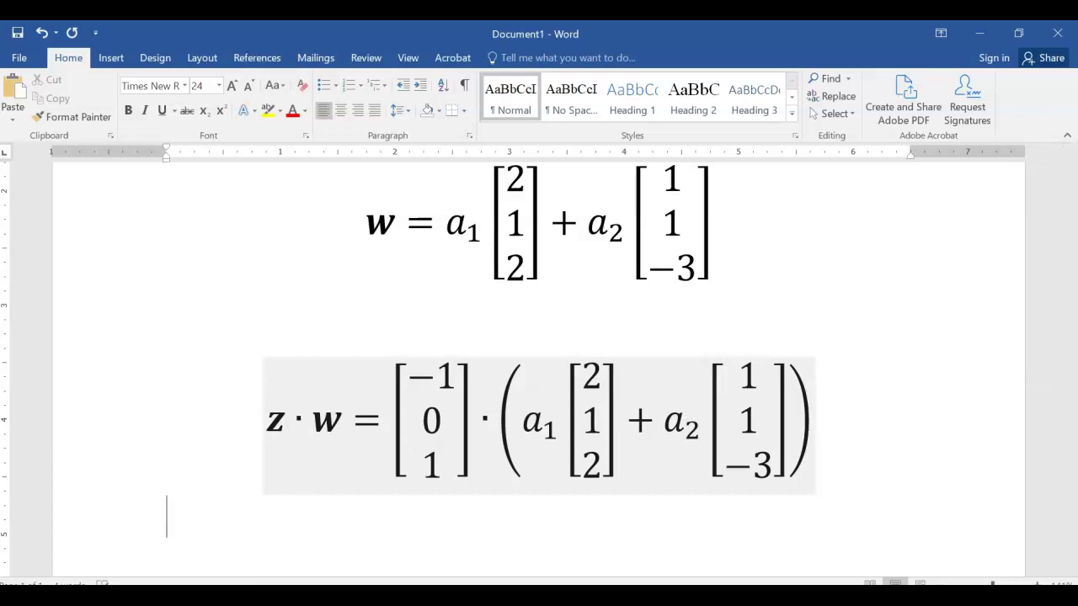
pyautogui.write('=')
pyautogui.press('BackSpace')
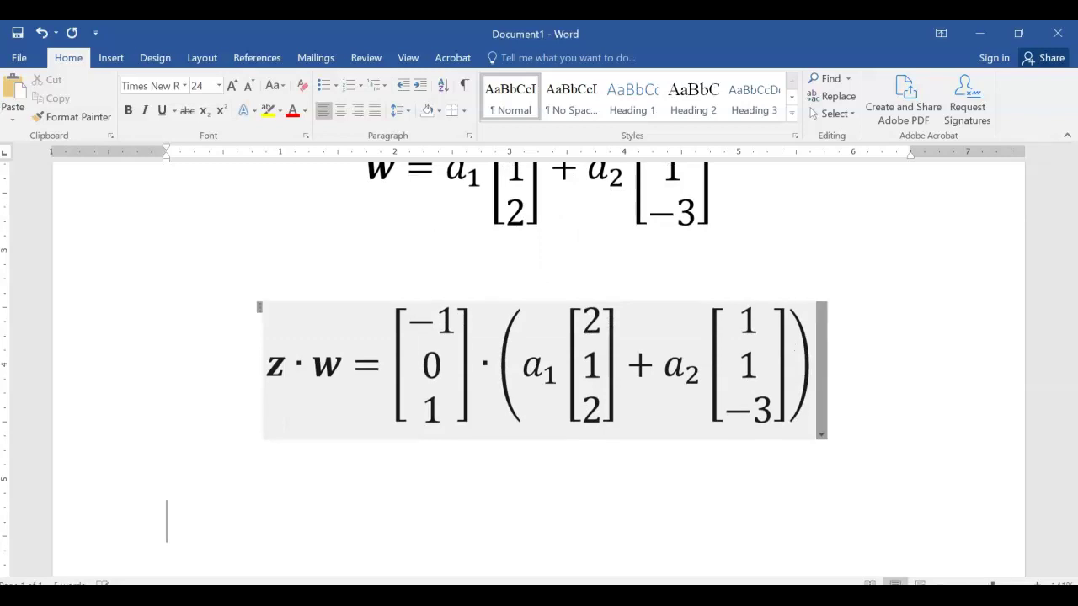
pyautogui.hotkey('alt', '=')
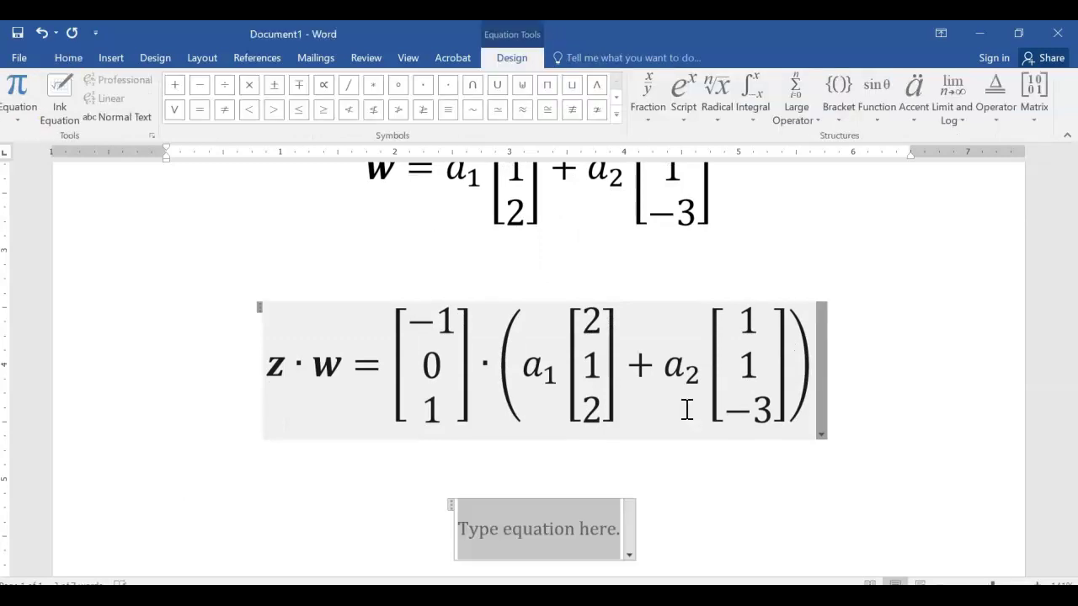
pyautogui.write('=')
pyautogui.moveTo(398, 363); pyautogui.dragTo(440, 364)
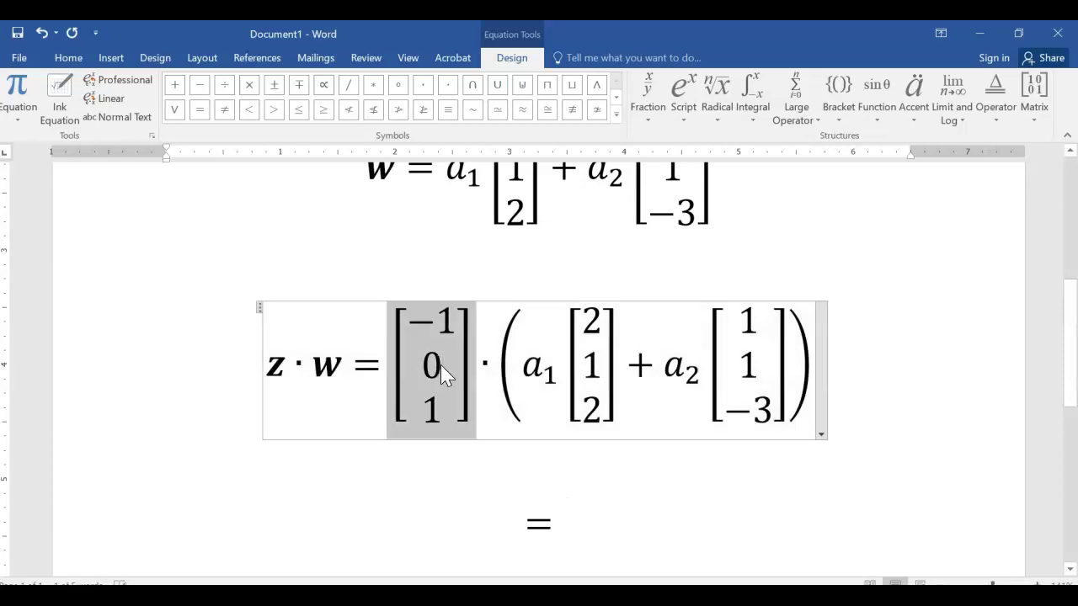
pyautogui.click(561, 525)
pyautogui.hotkey('ctrl', 'v')
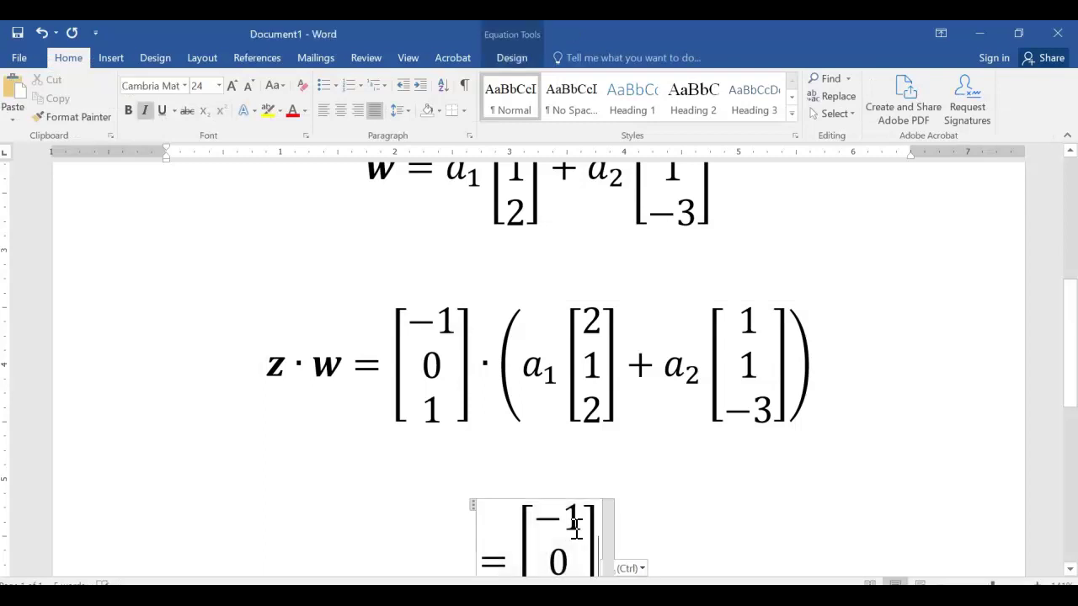
pyautogui.scroll(-2, 567, 490)
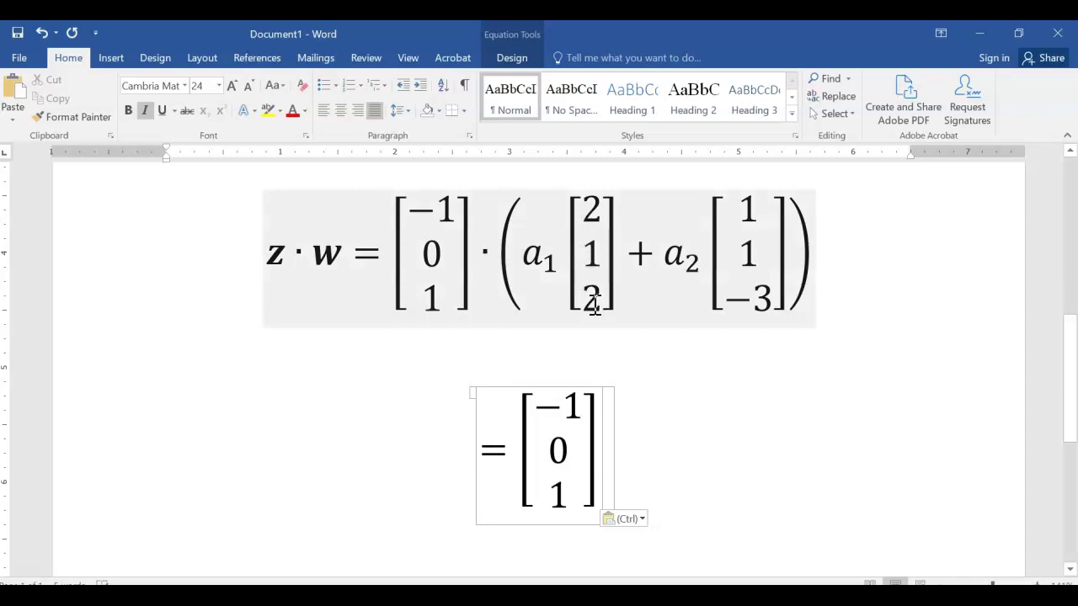
# Turn it into a₁[−1;0;1]·[2;1;2] + a₂[1;1;−3] by adding a₁, a dot, and the pasted vectors.
pyautogui.click(513, 452)
pyautogui.write('a_1')
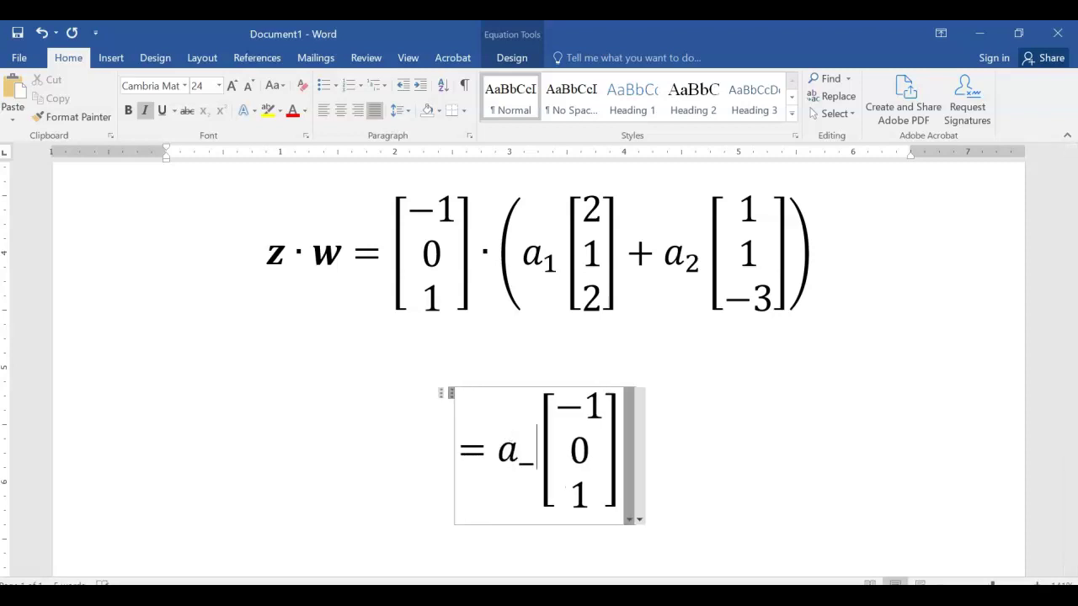
pyautogui.click(623, 447)
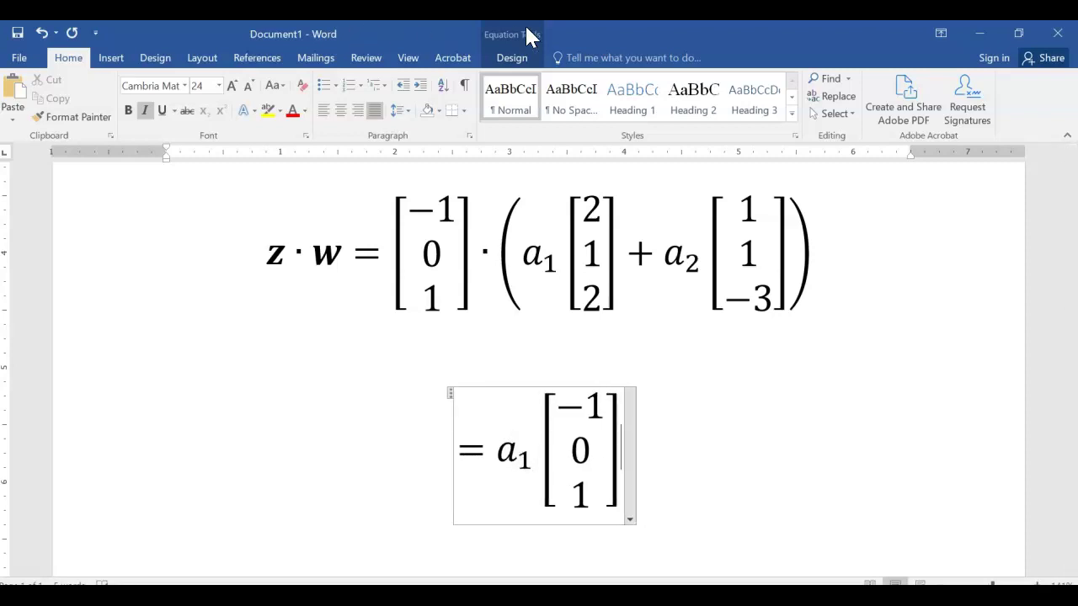
pyautogui.click(510, 59)
pyautogui.click(423, 87)
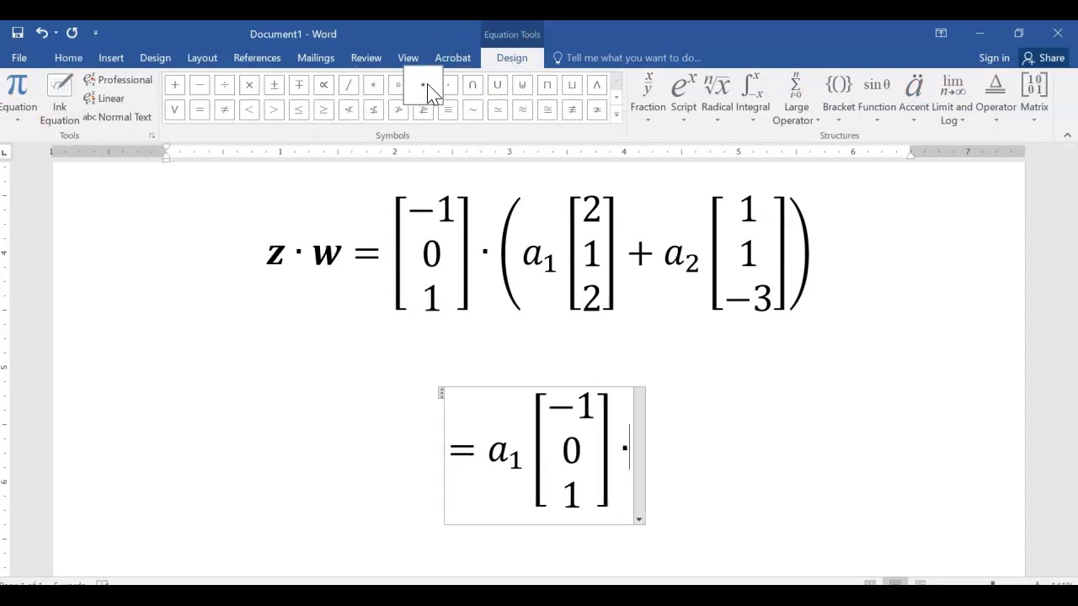
pyautogui.click(584, 252)
pyautogui.moveTo(584, 252); pyautogui.dragTo(739, 262)
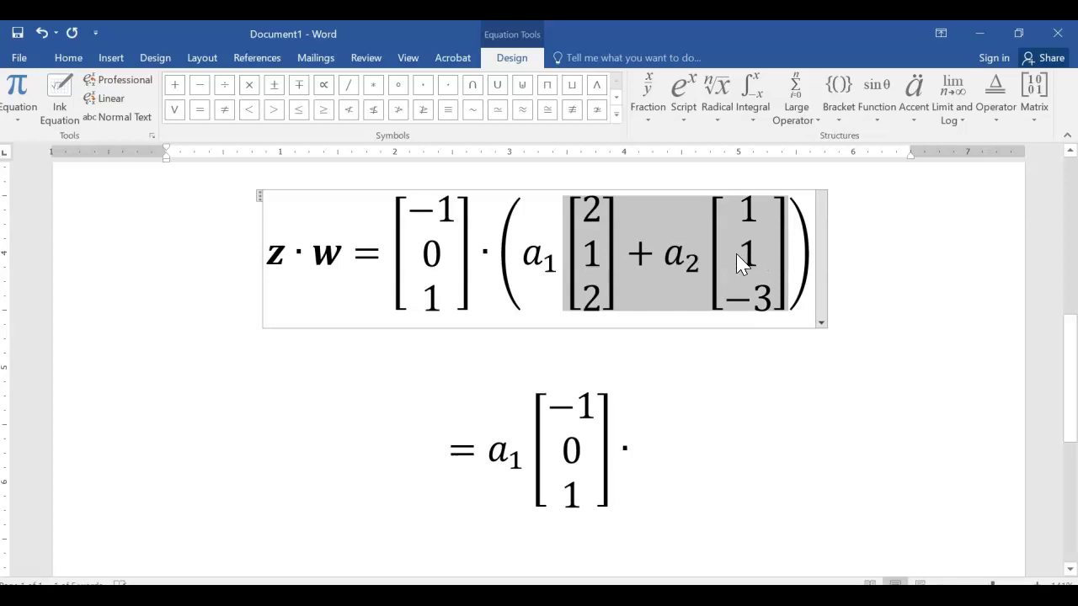
pyautogui.click(636, 440)
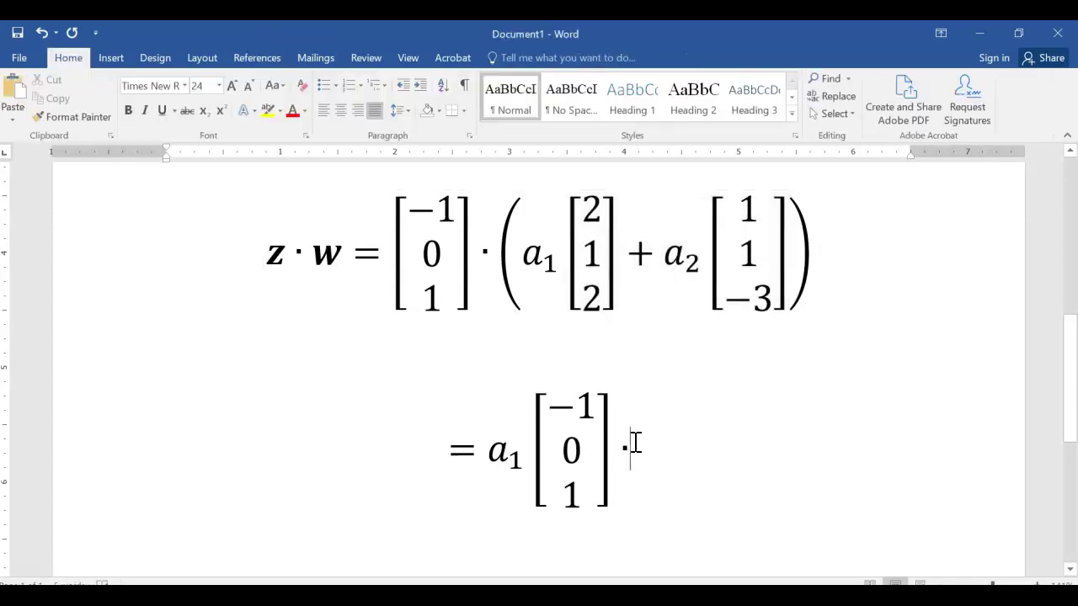
pyautogui.hotkey('ctrl', 'v')
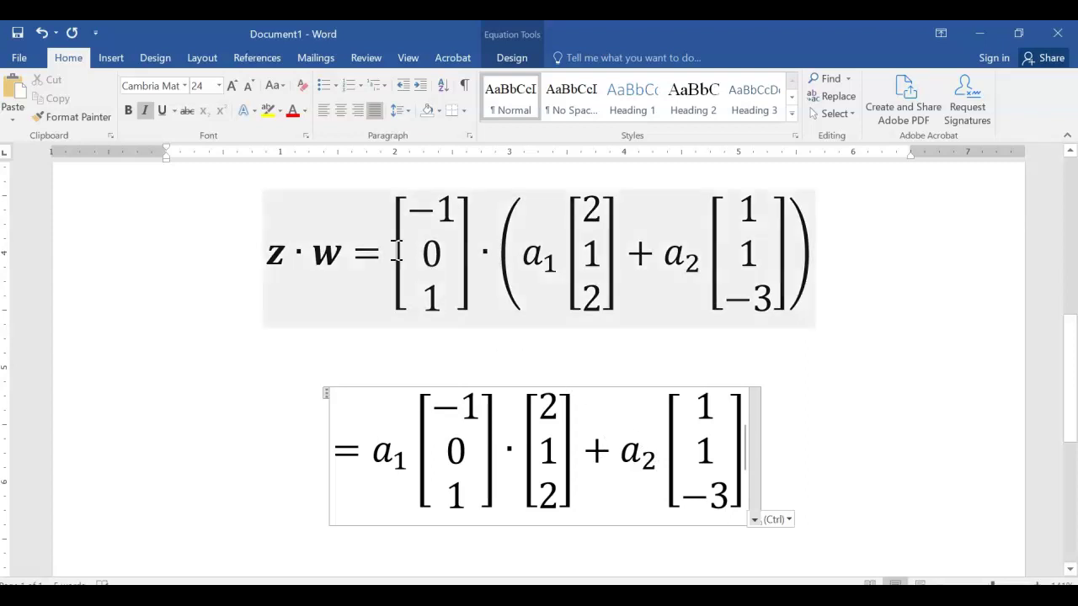
# Insert [−1;0;1]· after a₂, then leave the equation and start a new line.
pyautogui.moveTo(397, 253); pyautogui.dragTo(440, 255)
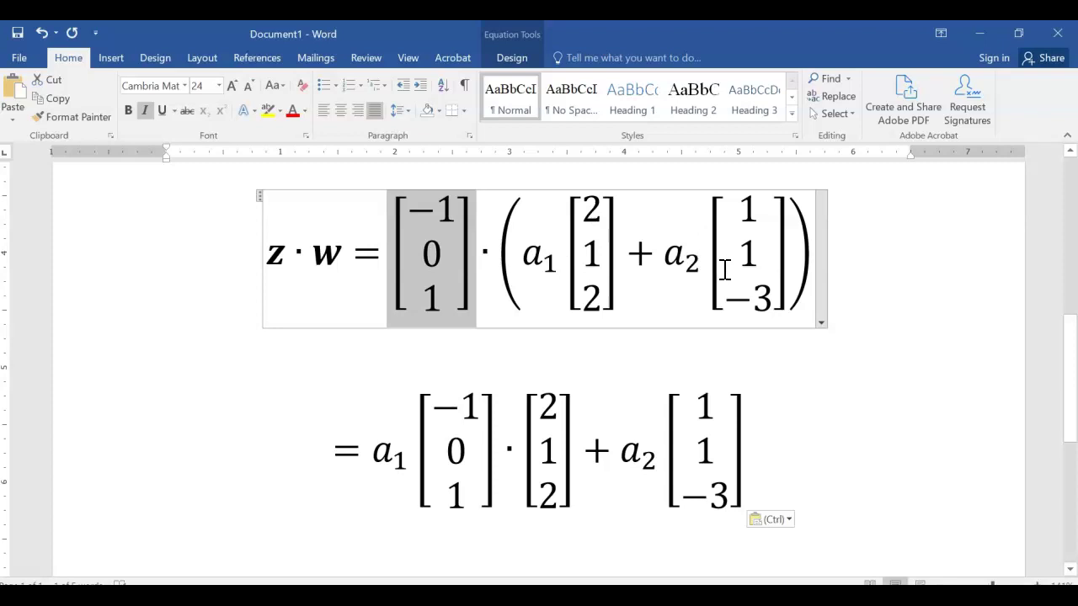
pyautogui.click(665, 461)
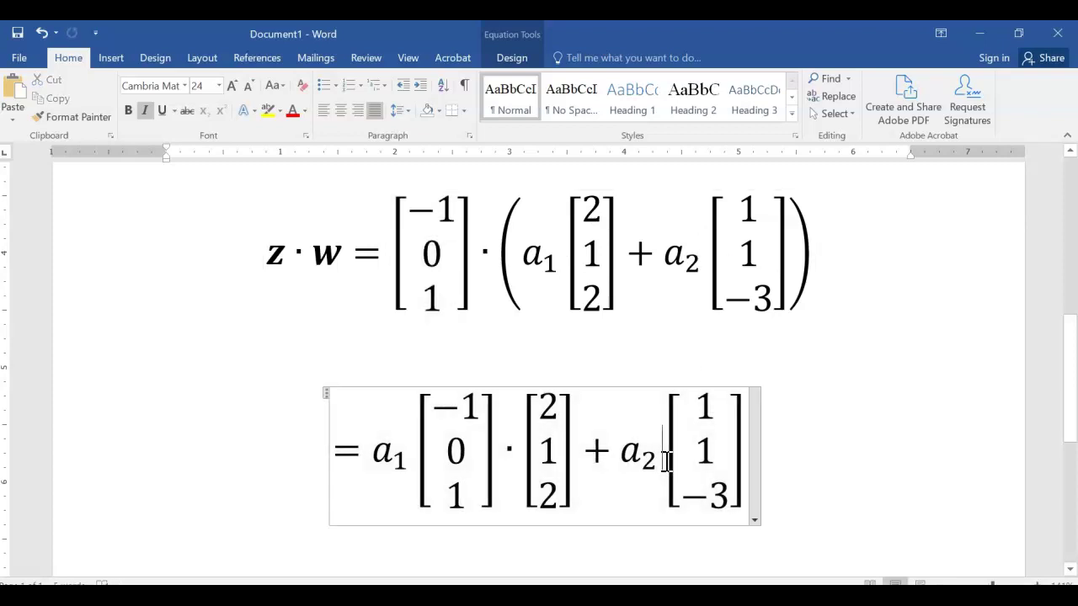
pyautogui.hotkey('ctrl', 'v')
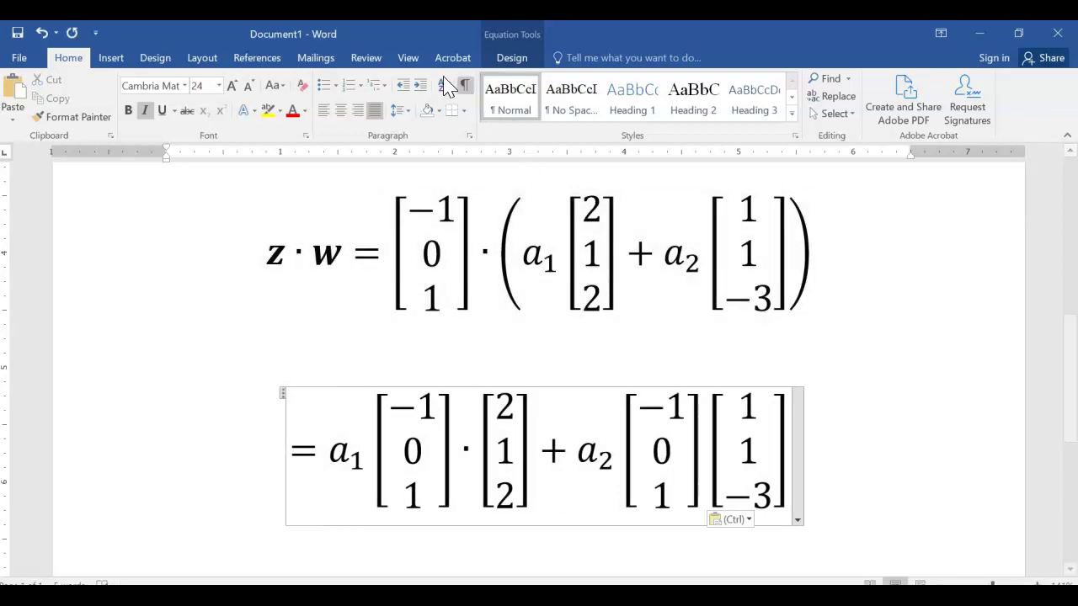
pyautogui.click(527, 36)
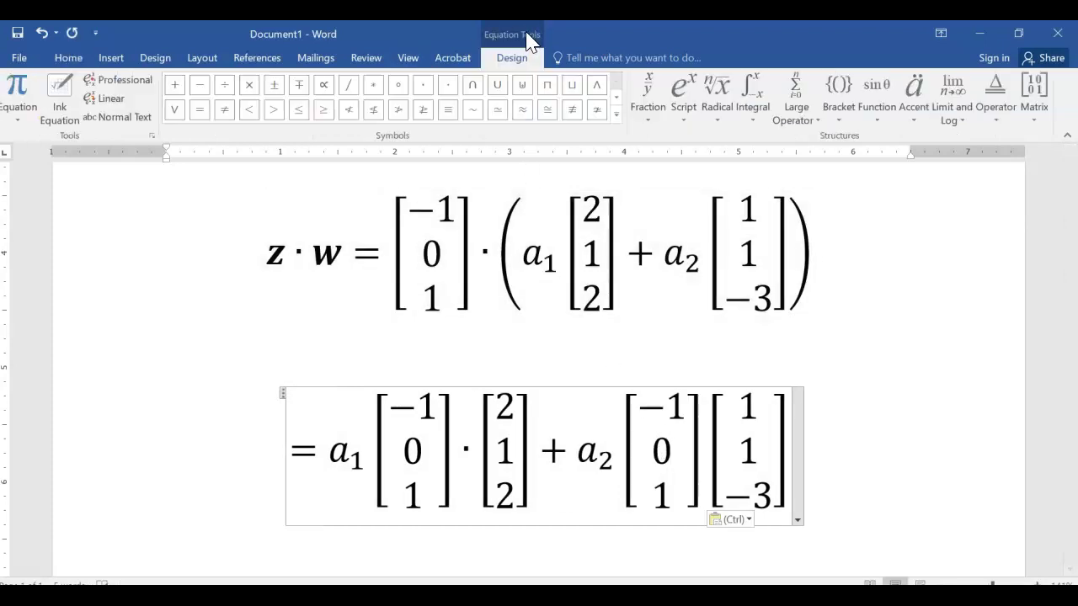
pyautogui.click(442, 91)
pyautogui.press('BackSpace')
pyautogui.hotkey('ctrl', 'z')
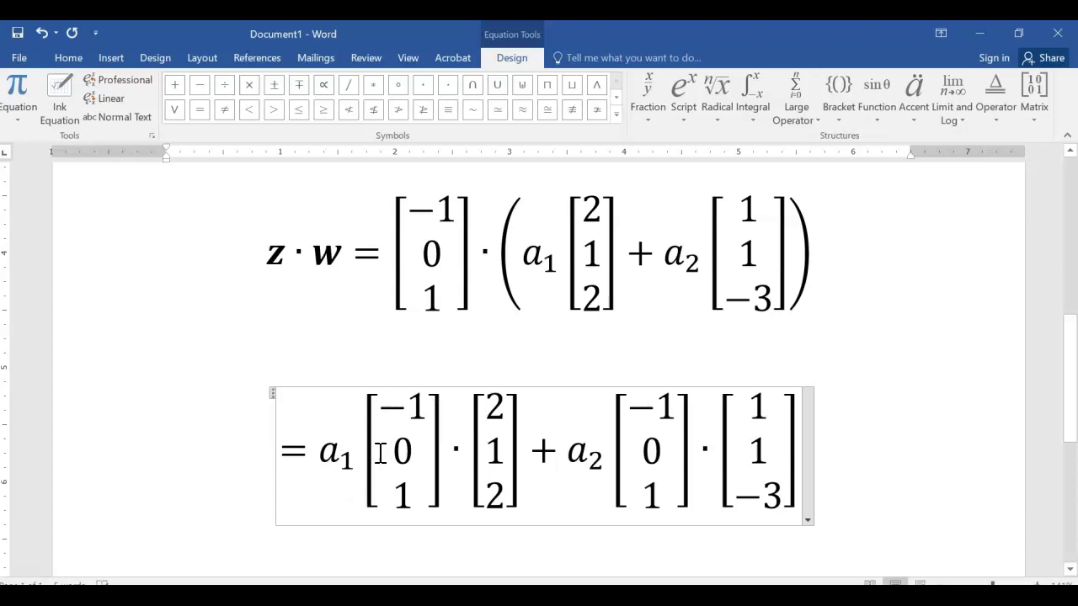
pyautogui.click(828, 450)
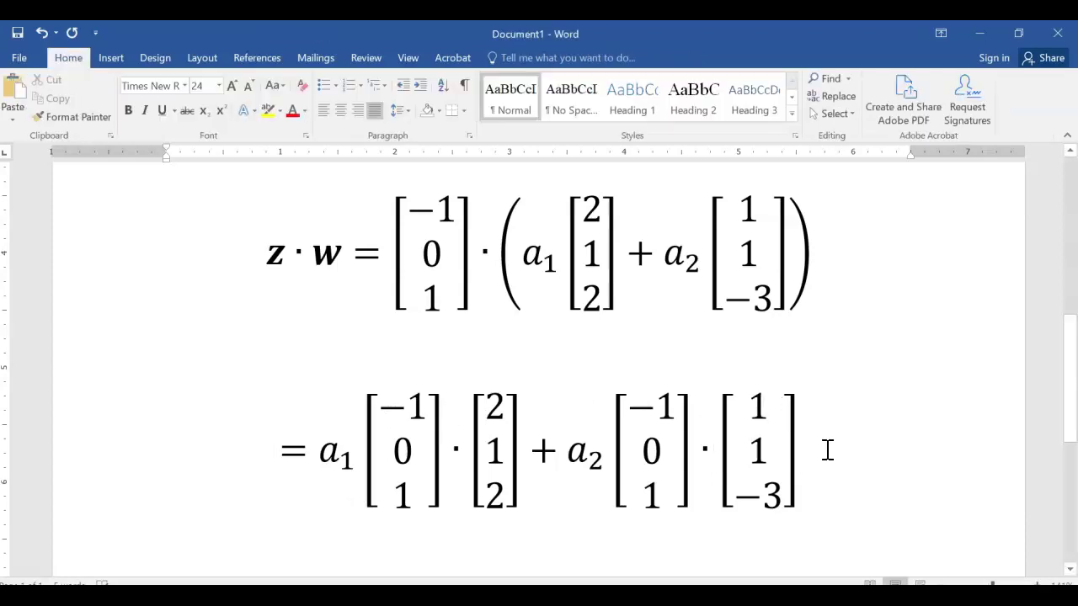
pyautogui.press('Return')
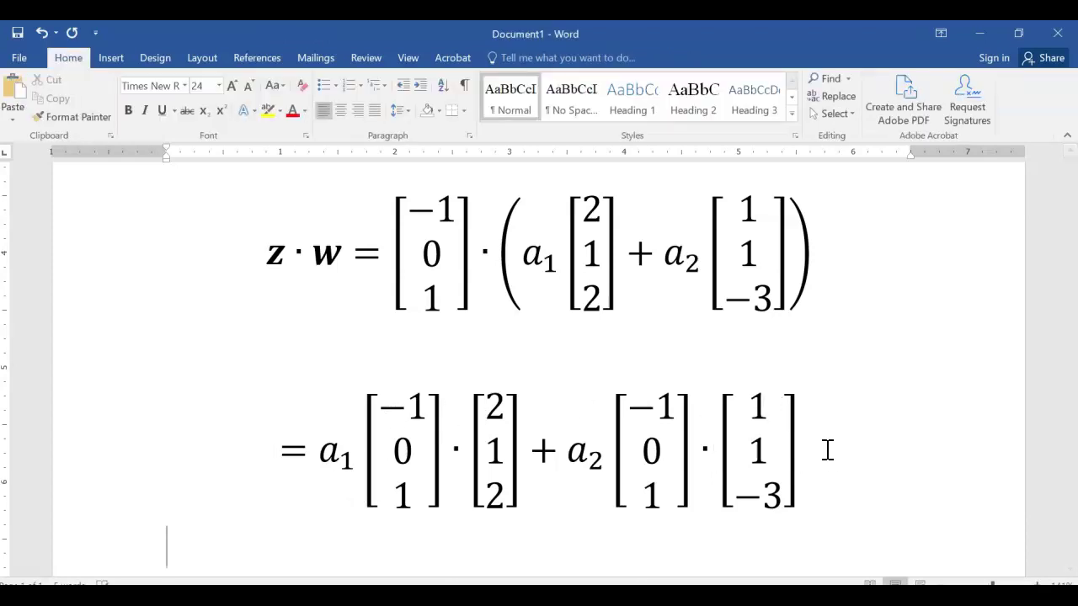
# Type the equation = a₁0 + a₂(−4) on the empty line.
pyautogui.hotkey('alt', '=')
pyautogui.write('=')
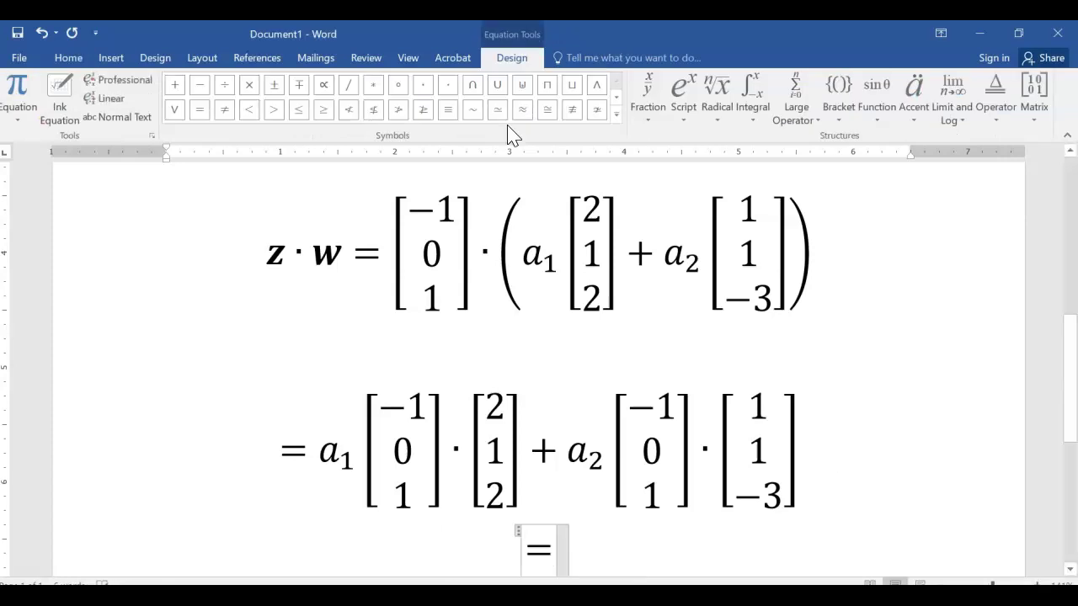
pyautogui.scroll(-1, 484, 362)
pyautogui.scroll(-2, 487, 366)
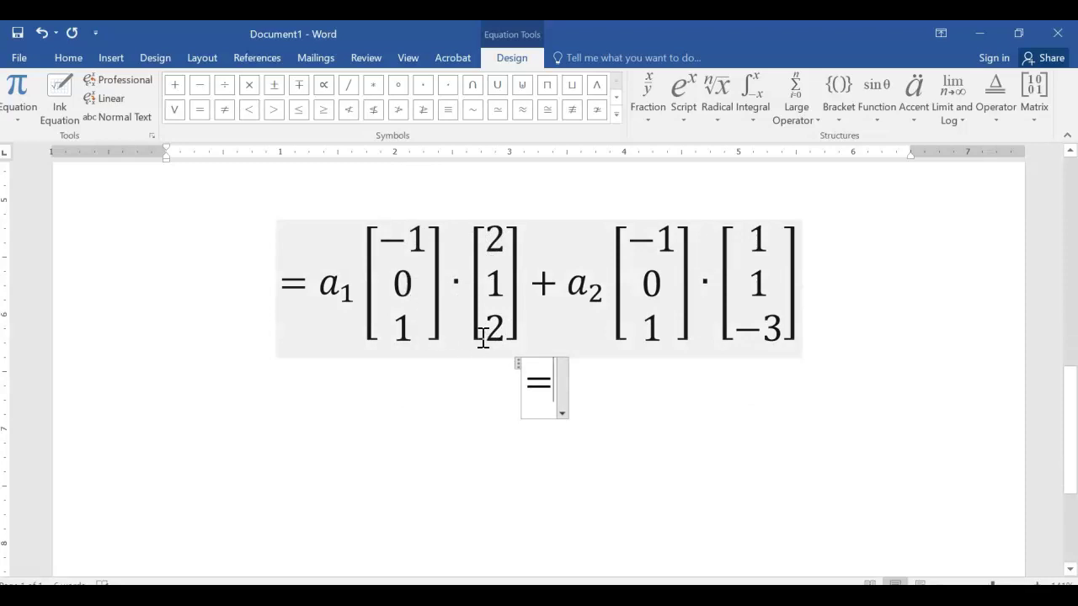
pyautogui.write('a_1 ')
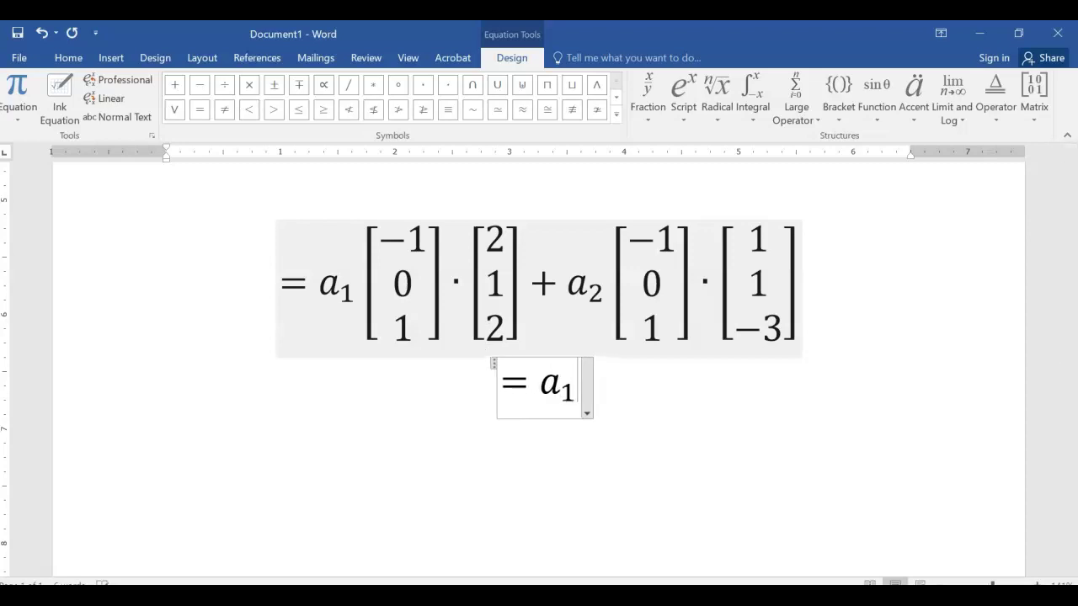
pyautogui.write('0')
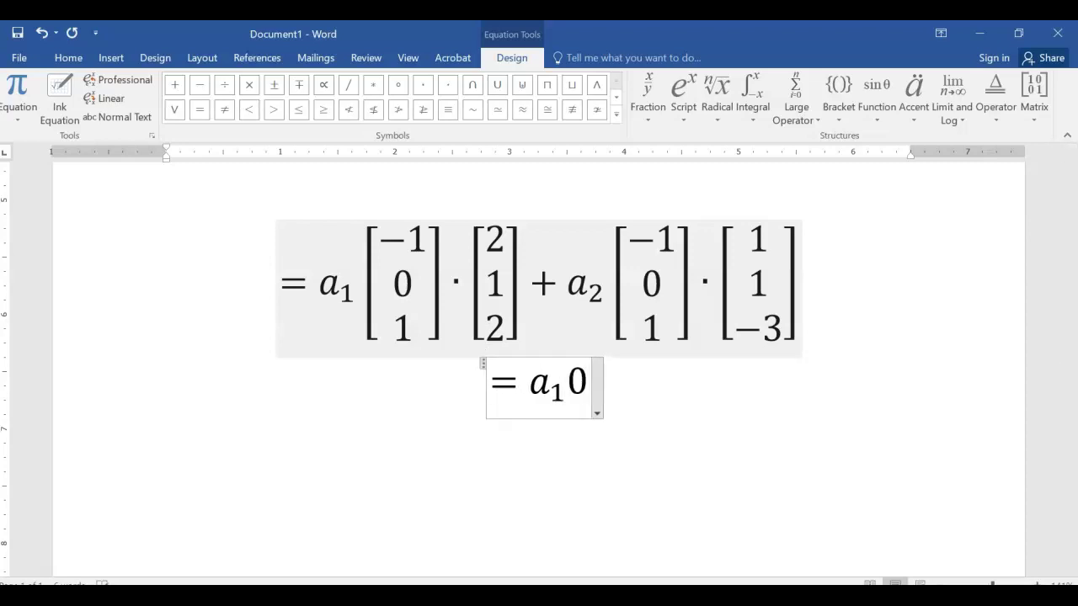
pyautogui.write('+a_2')
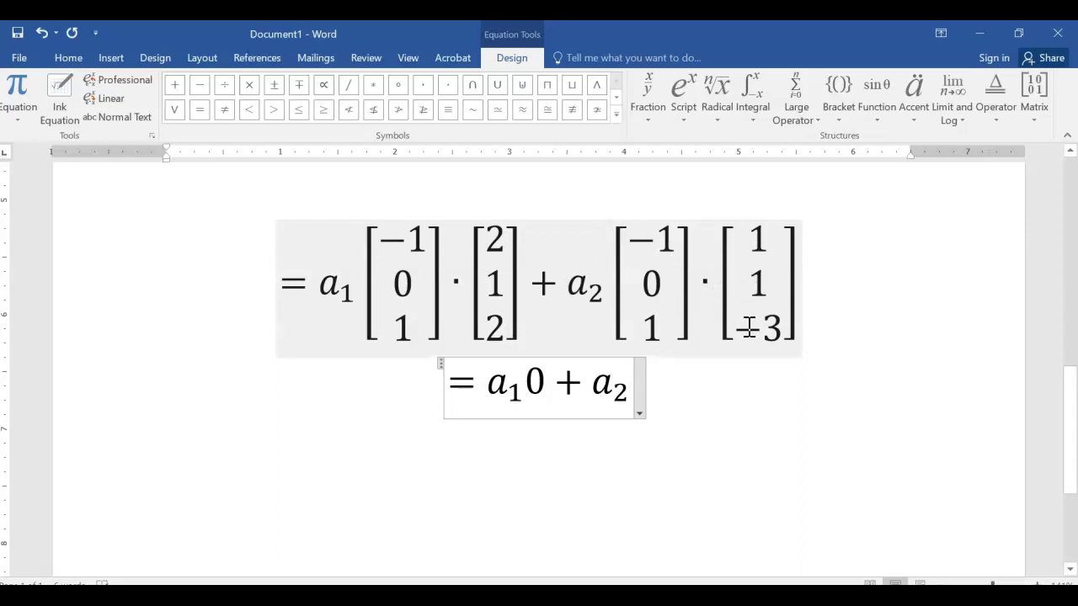
pyautogui.write('(-4)')
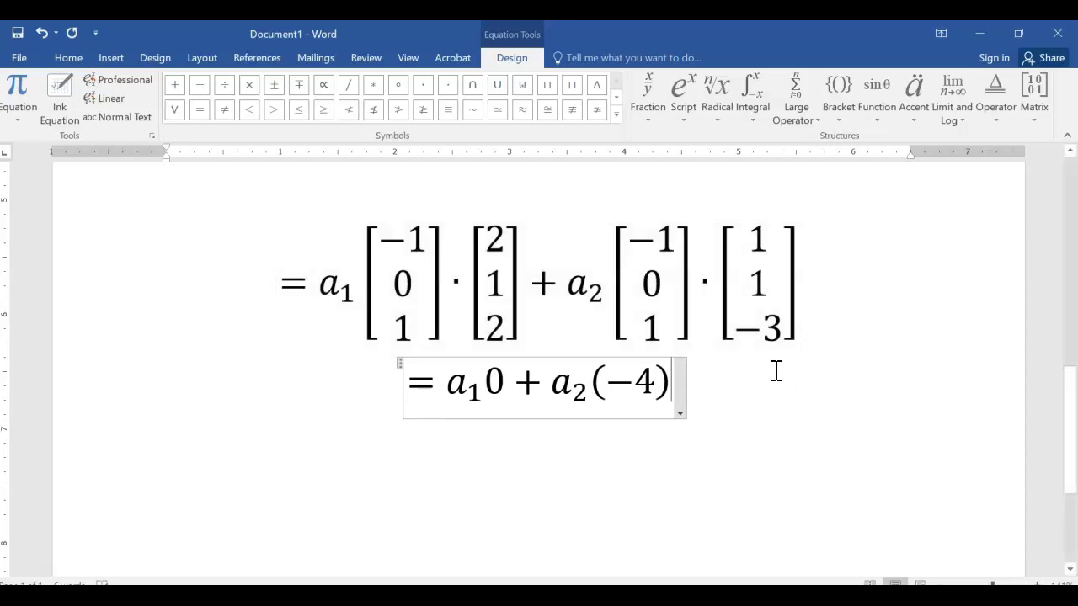
pyautogui.scroll(5, 768, 388)
pyautogui.scroll(2, 769, 377)
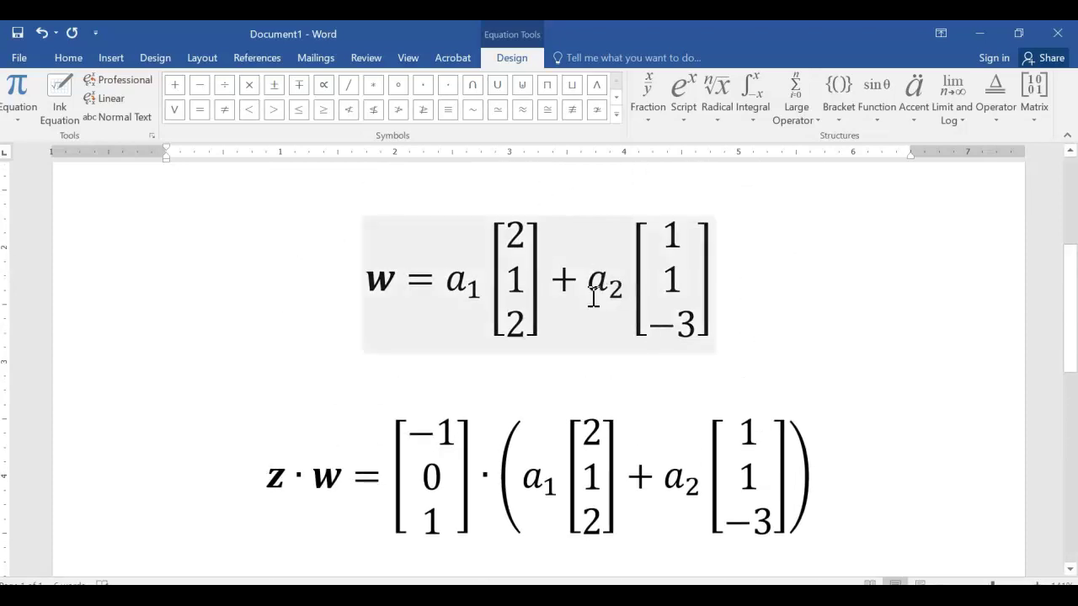
pyautogui.click(603, 324)
pyautogui.scroll(2, 603, 324)
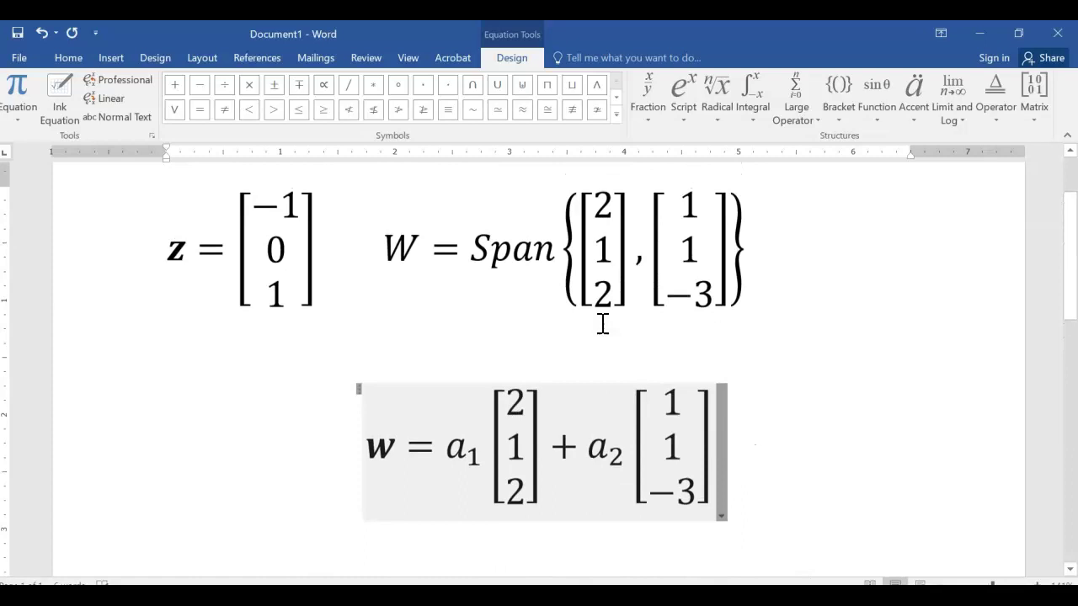
pyautogui.scroll(-5, 602, 326)
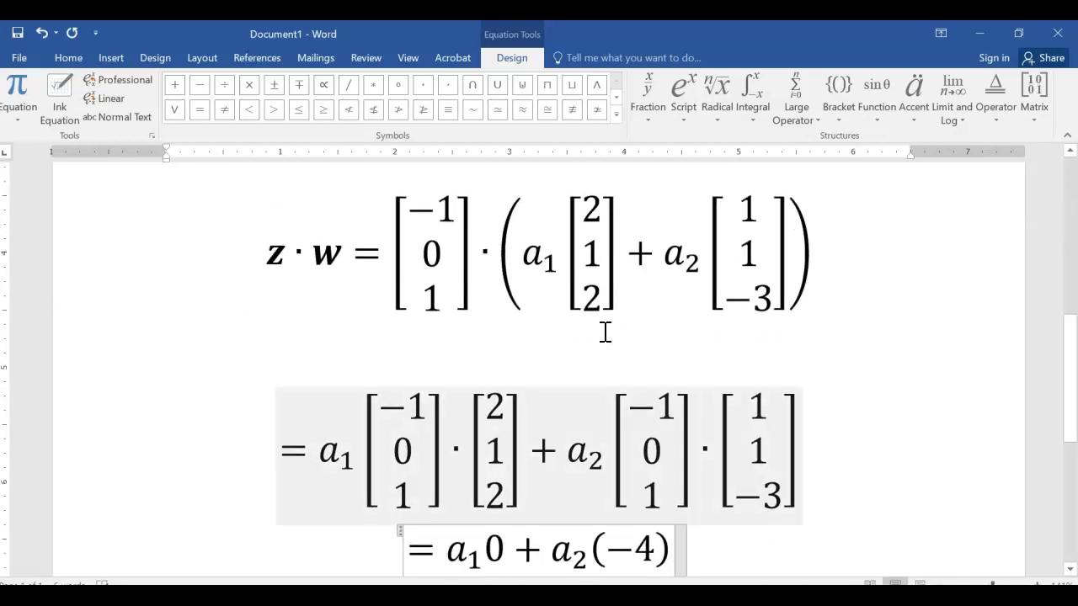
pyautogui.scroll(-2, 603, 330)
pyautogui.moveTo(688, 602)
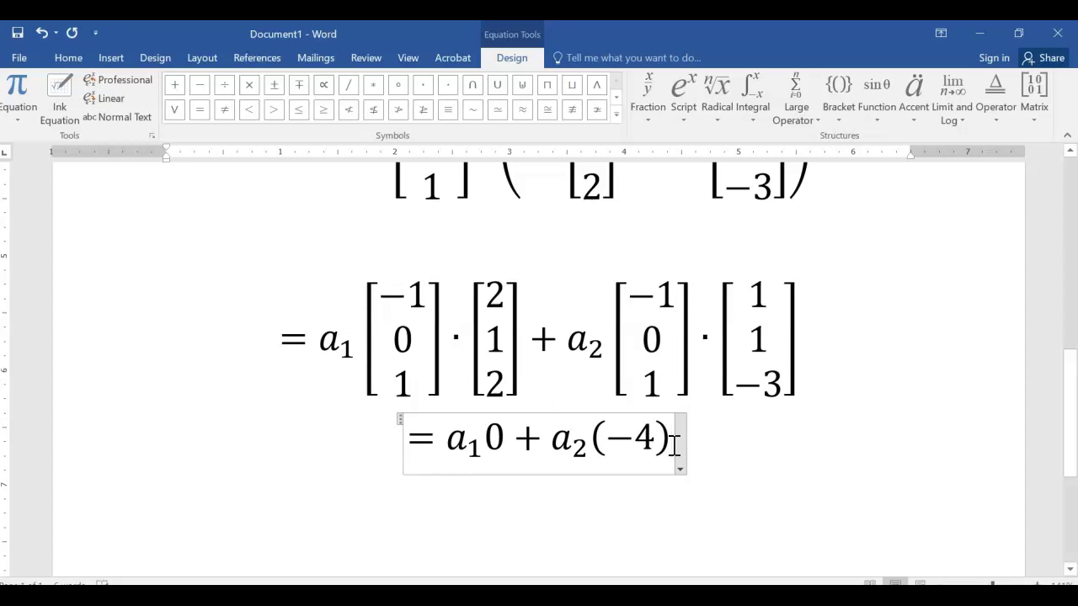
pyautogui.press('Down')
pyautogui.hotkey('alt', '=')
pyautogui.write('=')
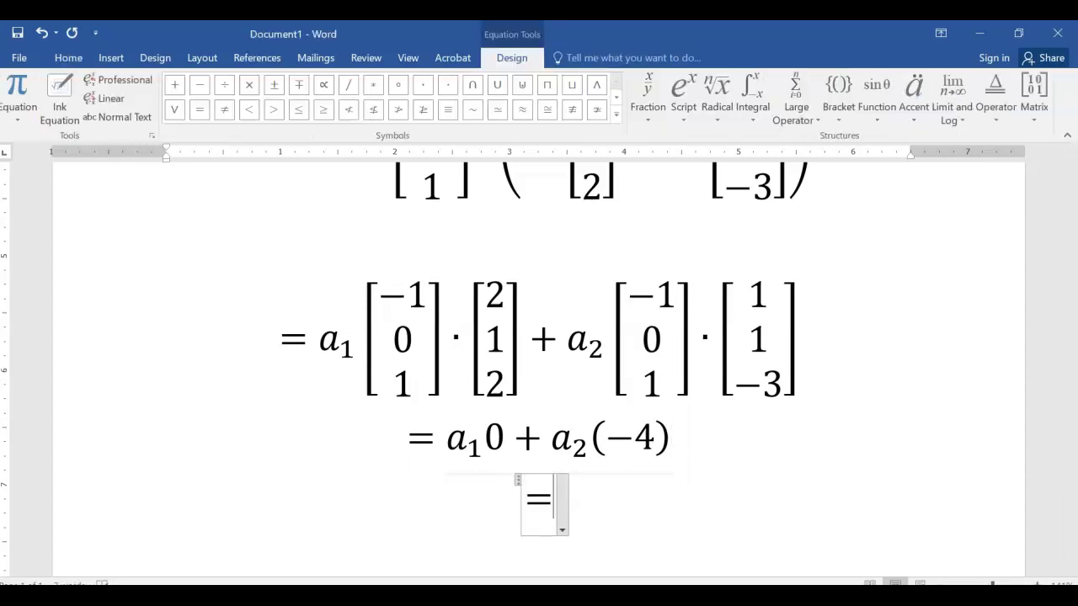
pyautogui.write('-4a_2')
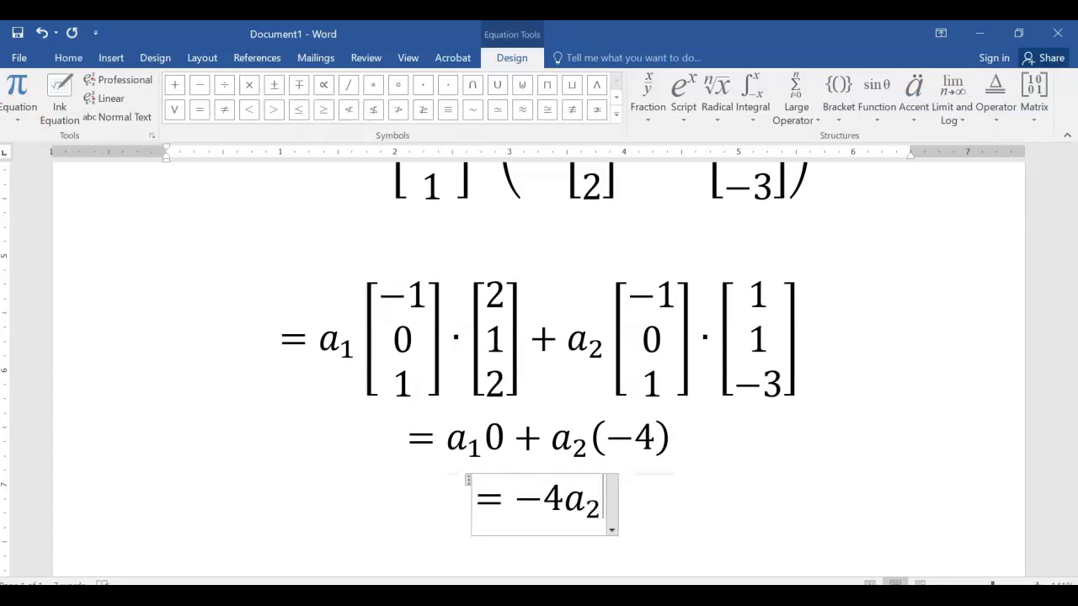
pyautogui.press('Right')
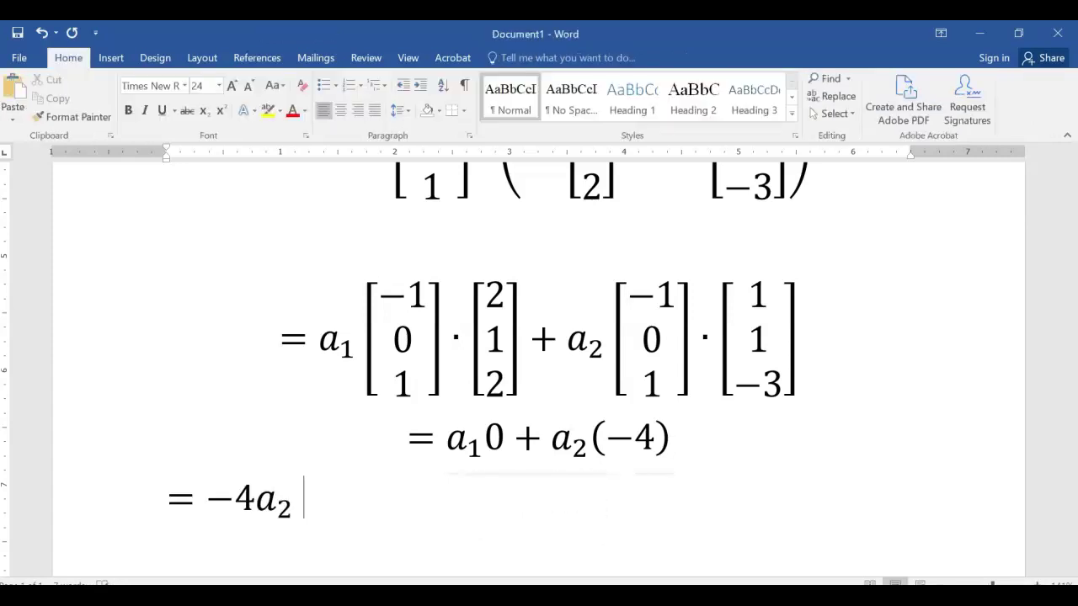
pyautogui.write('is often no')
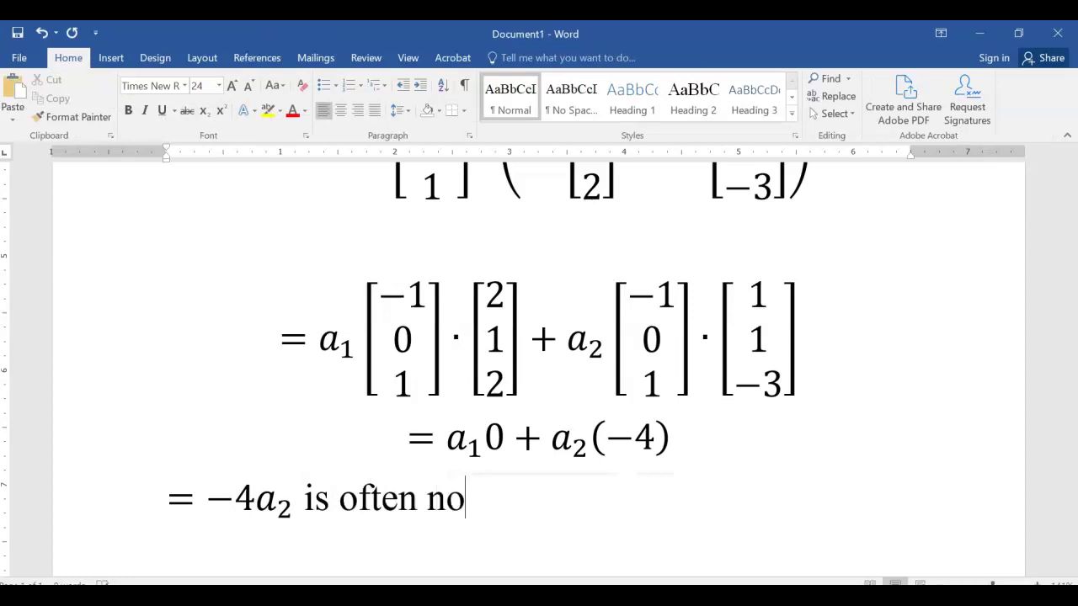
pyautogui.write('nzero')
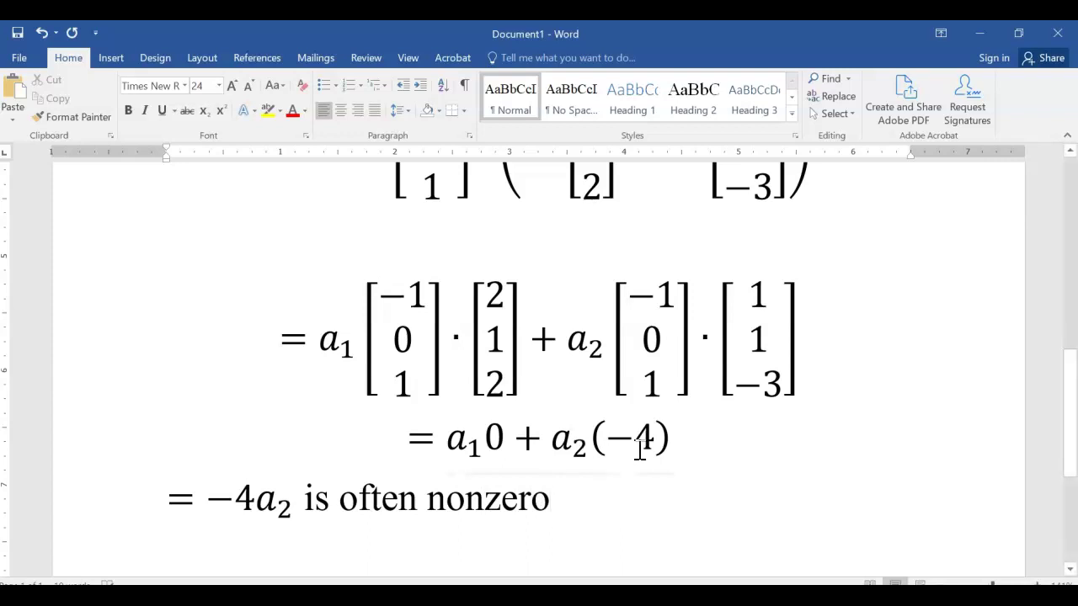
pyautogui.scroll(5, 712, 416)
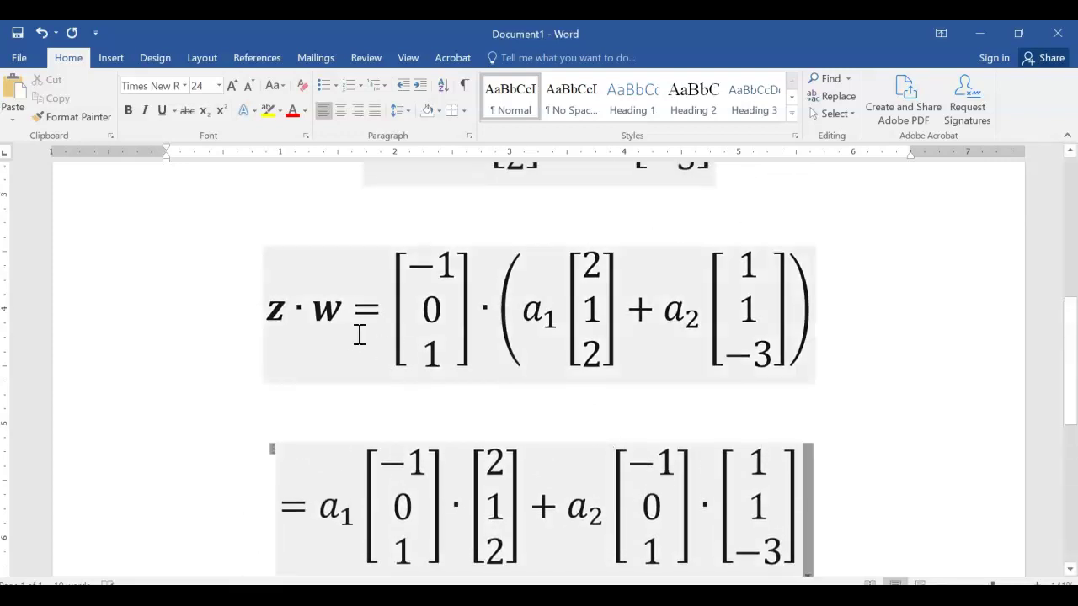
# Review the derivation ending at −4a₂, then bring up the Orthogonal Complement slide show.
pyautogui.scroll(6, 398, 365)
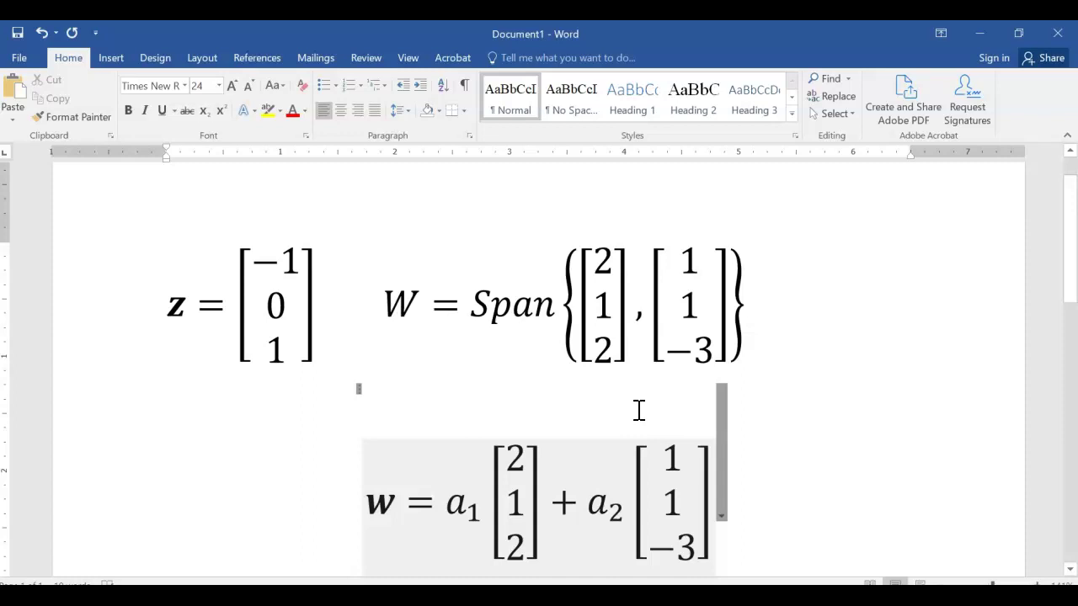
pyautogui.scroll(-1, 714, 383)
pyautogui.scroll(-2, 714, 385)
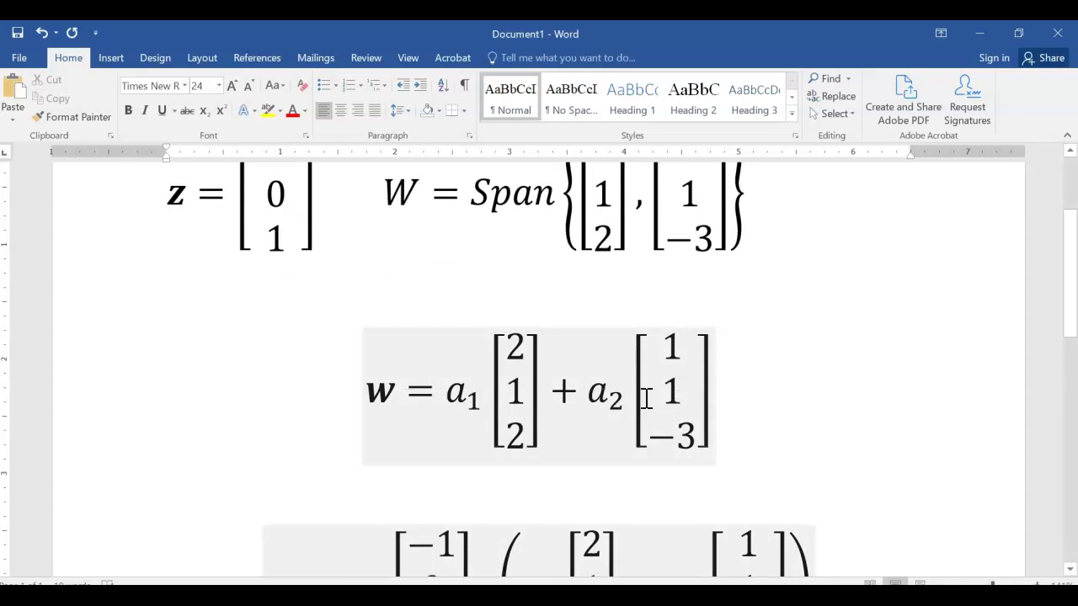
pyautogui.scroll(-7, 620, 399)
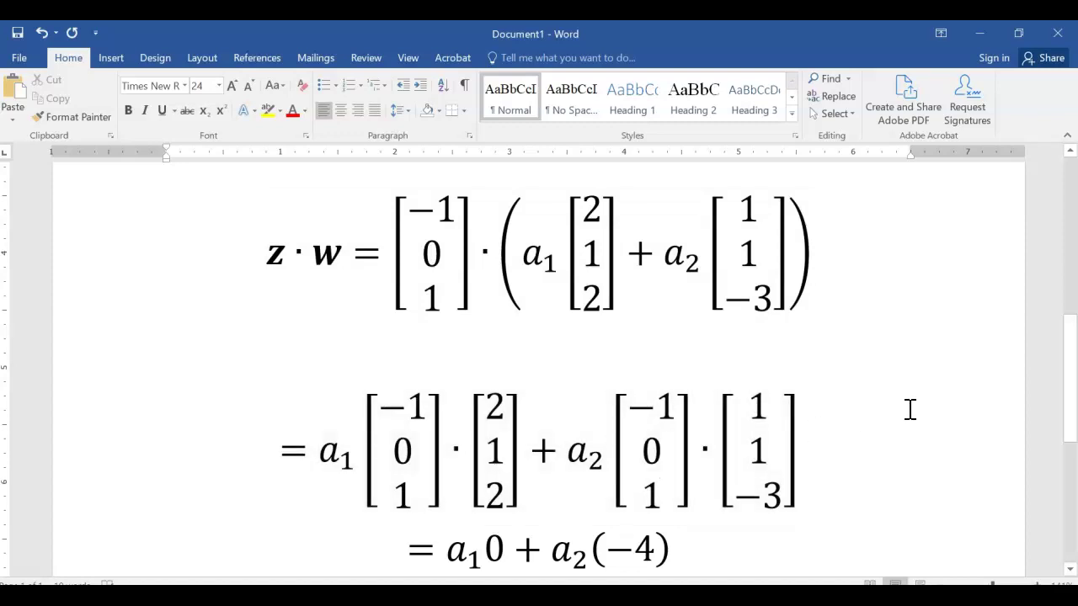
pyautogui.moveTo(1071, 365); pyautogui.dragTo(1070, 424)
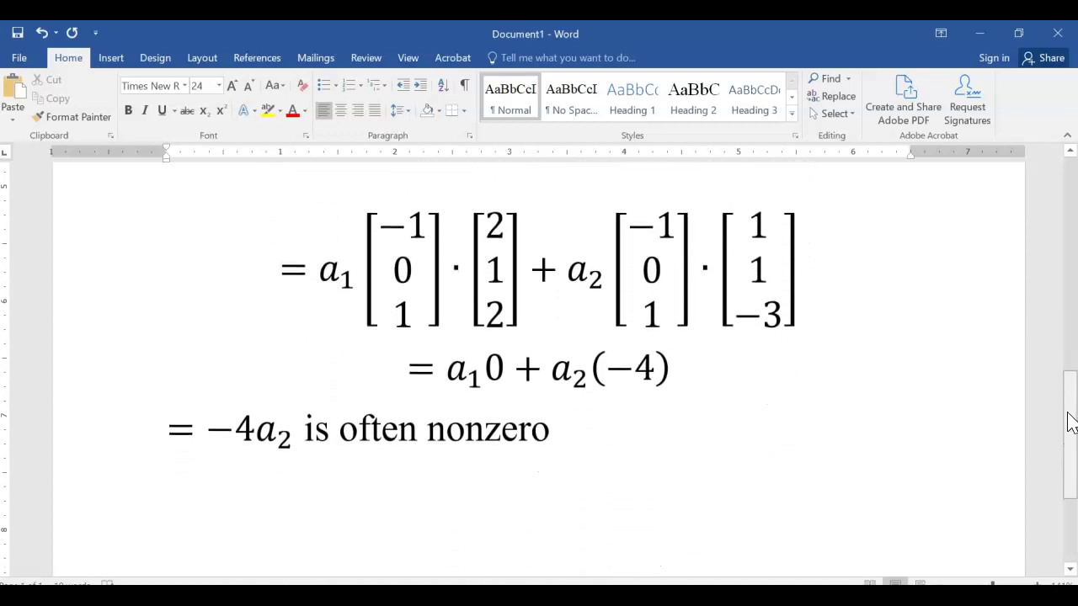
pyautogui.moveTo(1071, 424); pyautogui.dragTo(1072, 396)
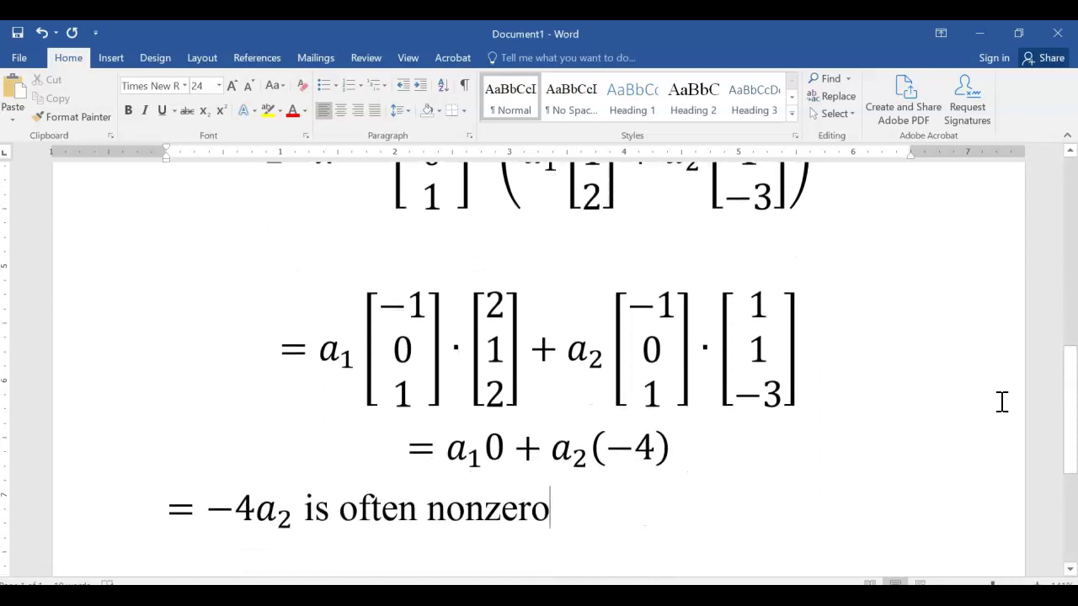
pyautogui.click(366, 403)
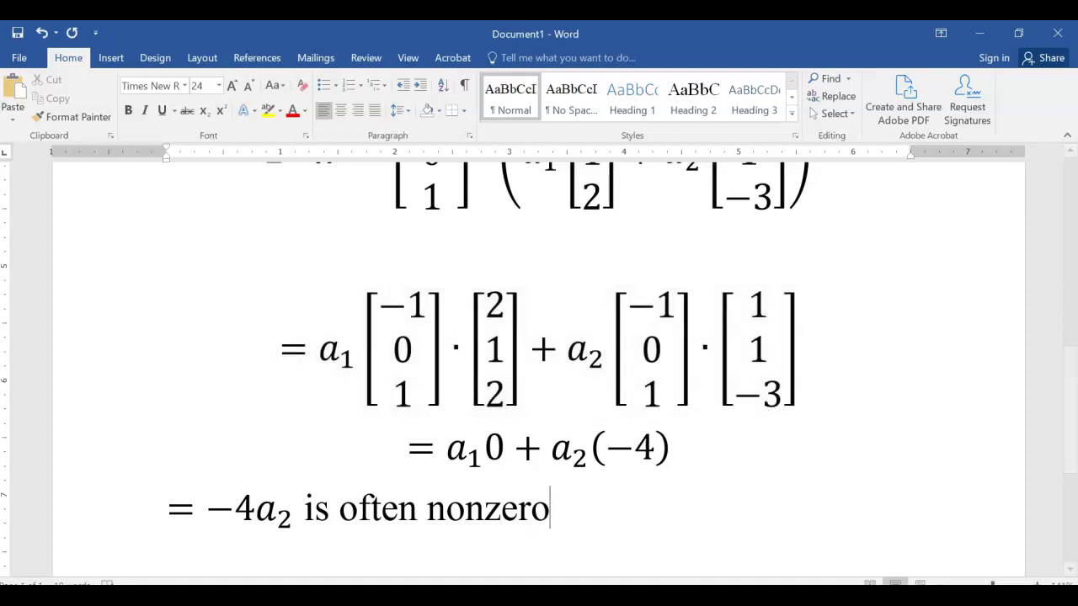
pyautogui.moveTo(686, 588)
pyautogui.click(791, 543)
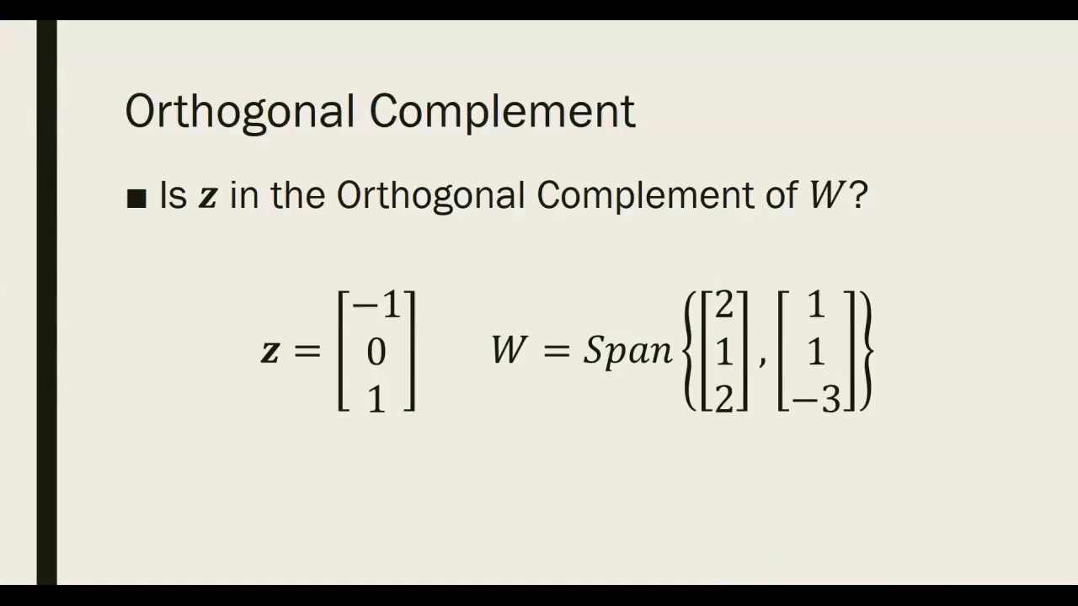
# Advance to the next example, where W is spanned by (4, 2, 4) and (5, 5, 5).
pyautogui.press('Right')
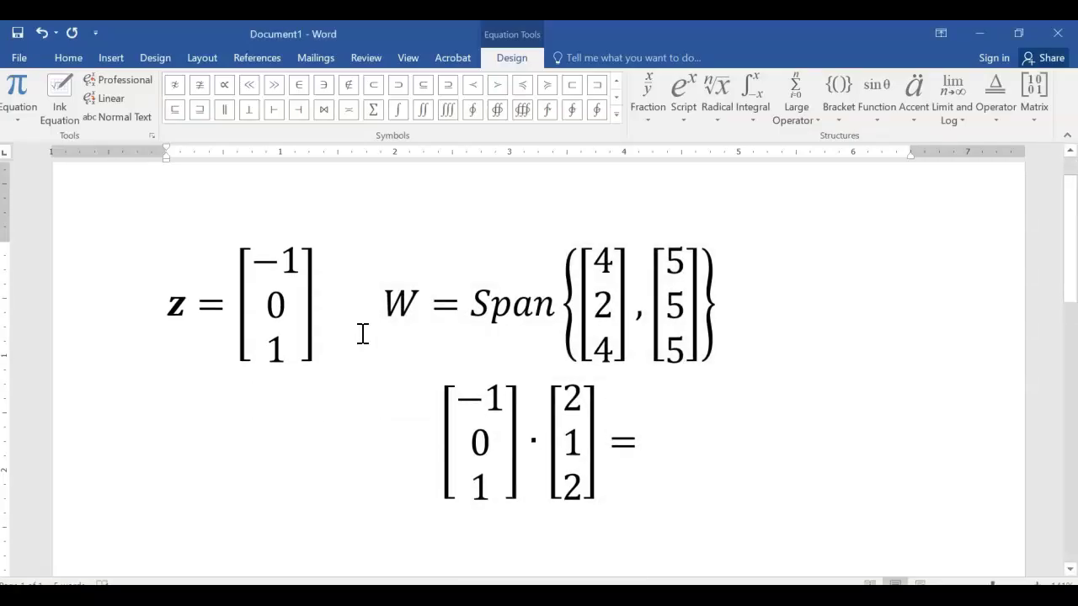
# Change the first dot product's second vector to [4; 2; 4] and give it the result 0.
pyautogui.scroll(-1, 562, 317)
pyautogui.click(567, 322)
pyautogui.click(569, 344)
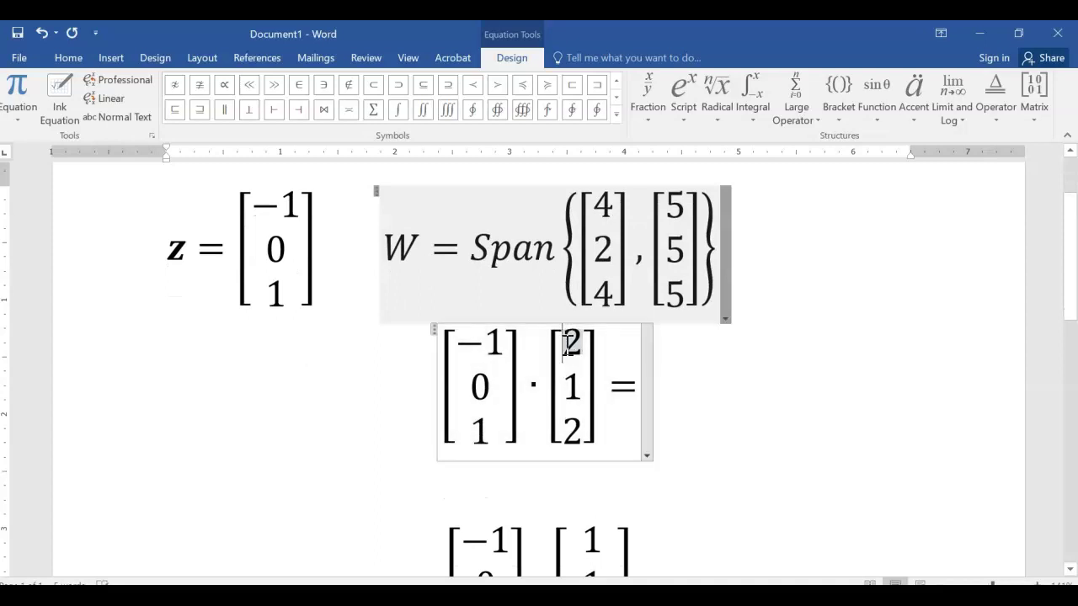
pyautogui.press('BackSpace')
pyautogui.write('4')
pyautogui.press('Down')
pyautogui.press('BackSpace')
pyautogui.press('BackSpace')
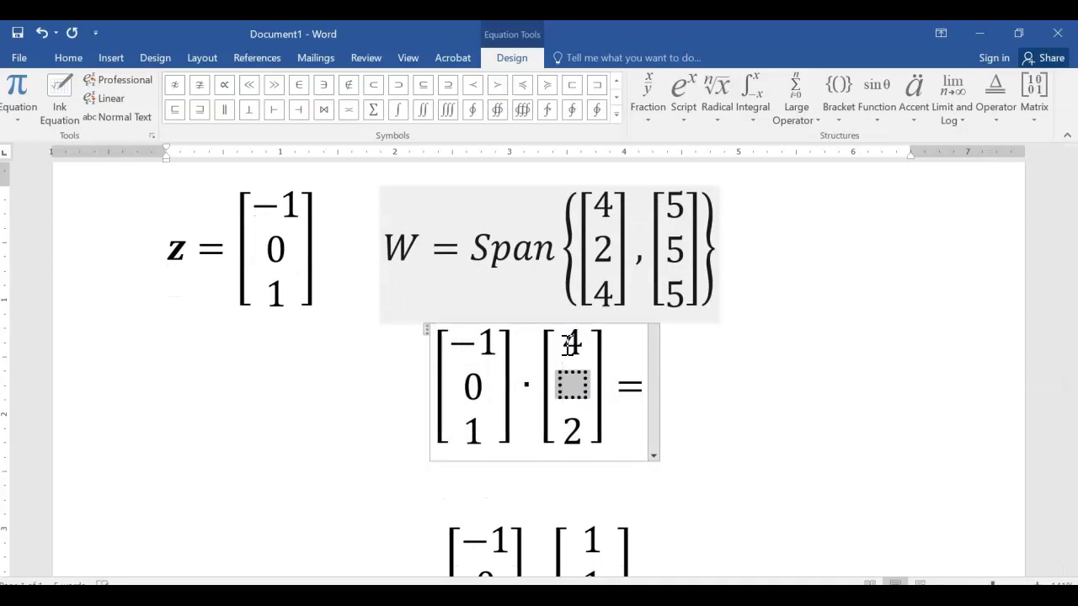
pyautogui.write('2')
pyautogui.press('Down')
pyautogui.press('BackSpace')
pyautogui.press('BackSpace')
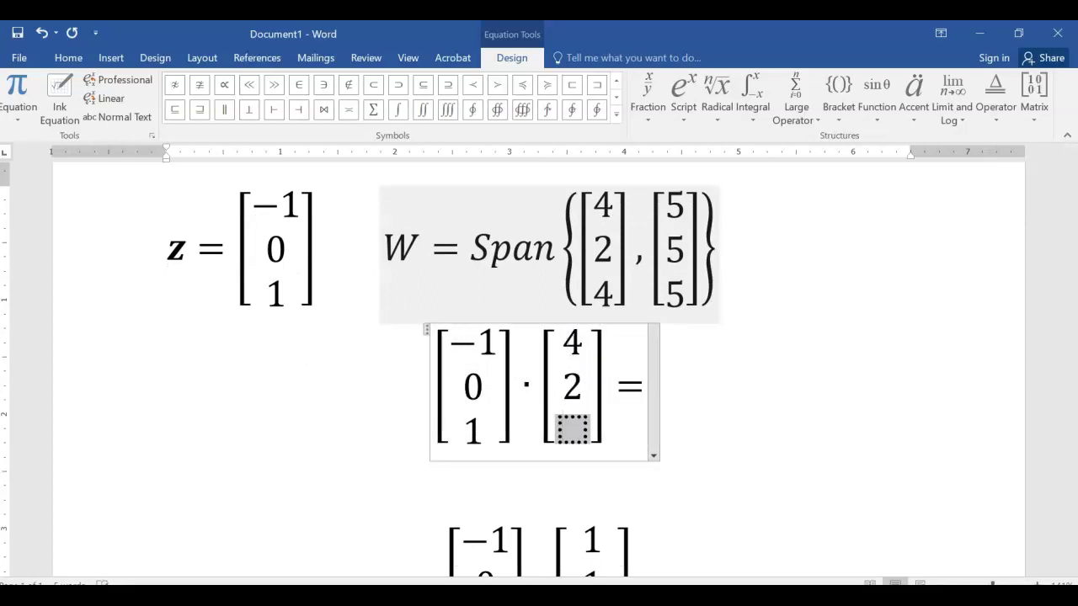
pyautogui.write('4')
pyautogui.press('Right')
pyautogui.press('Right')
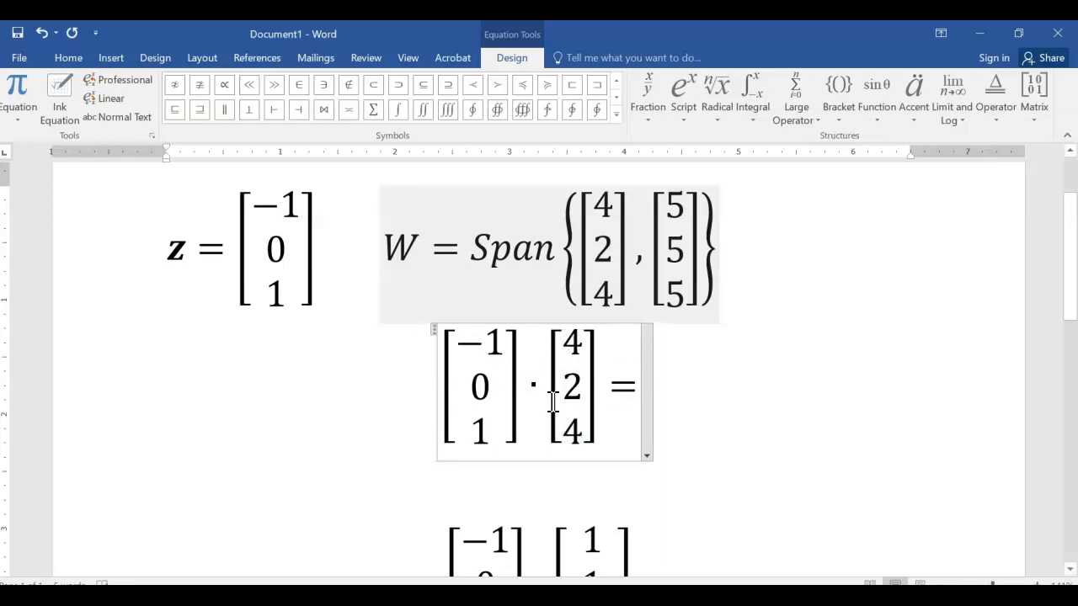
pyautogui.write('0')
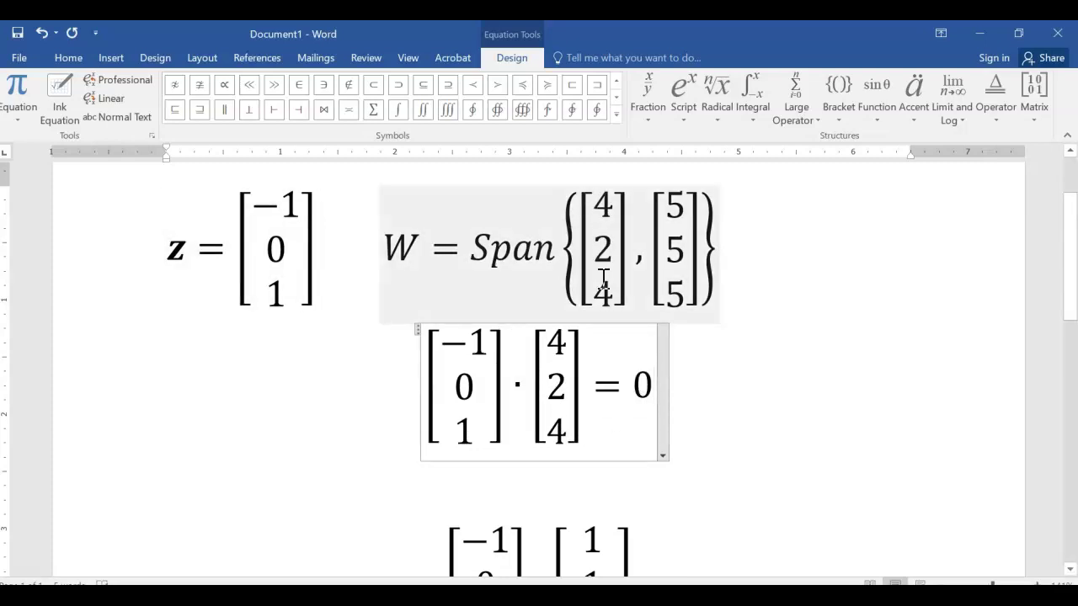
# Replace the vector [1; 1; −3] with [5; 5; 5] and append = 0.
pyautogui.scroll(-3, 665, 482)
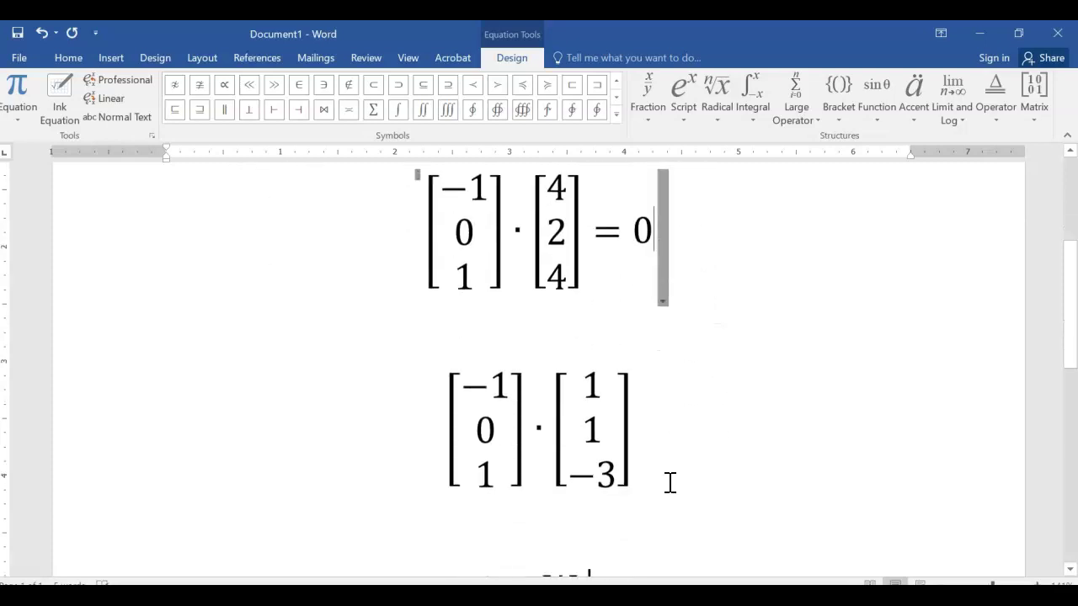
pyautogui.click(584, 376)
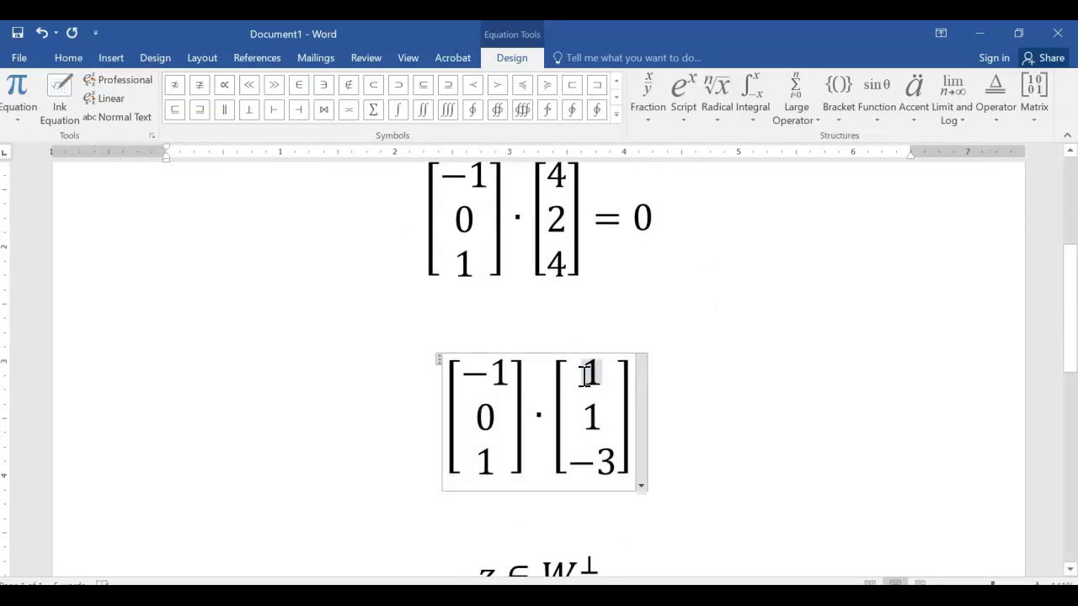
pyautogui.write('5')
pyautogui.press('Down')
pyautogui.press('BackSpace')
pyautogui.write('5')
pyautogui.press('Down')
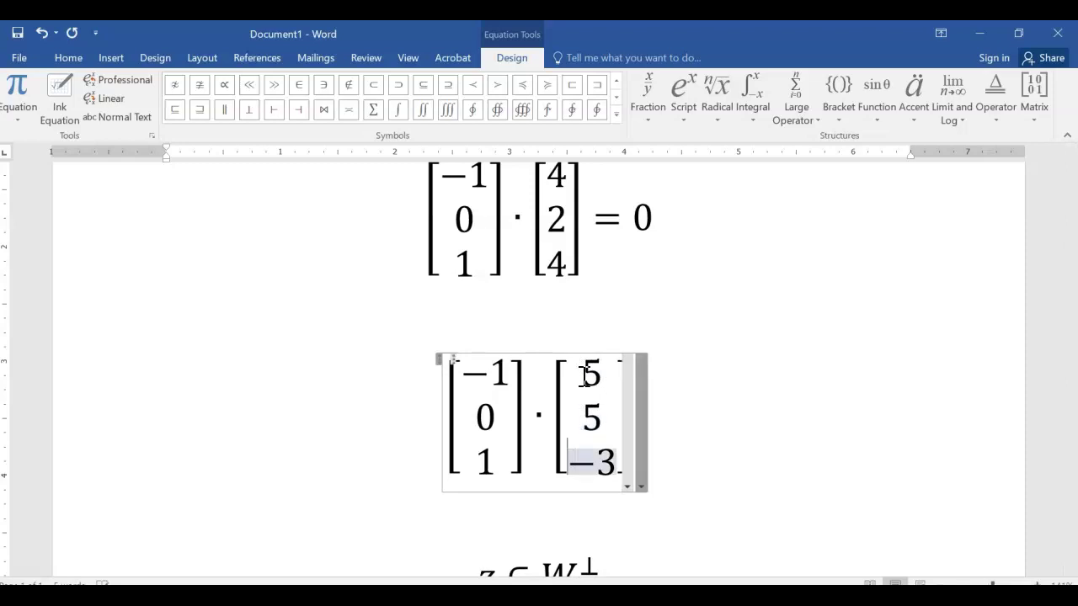
pyautogui.press('BackSpace')
pyautogui.write('5')
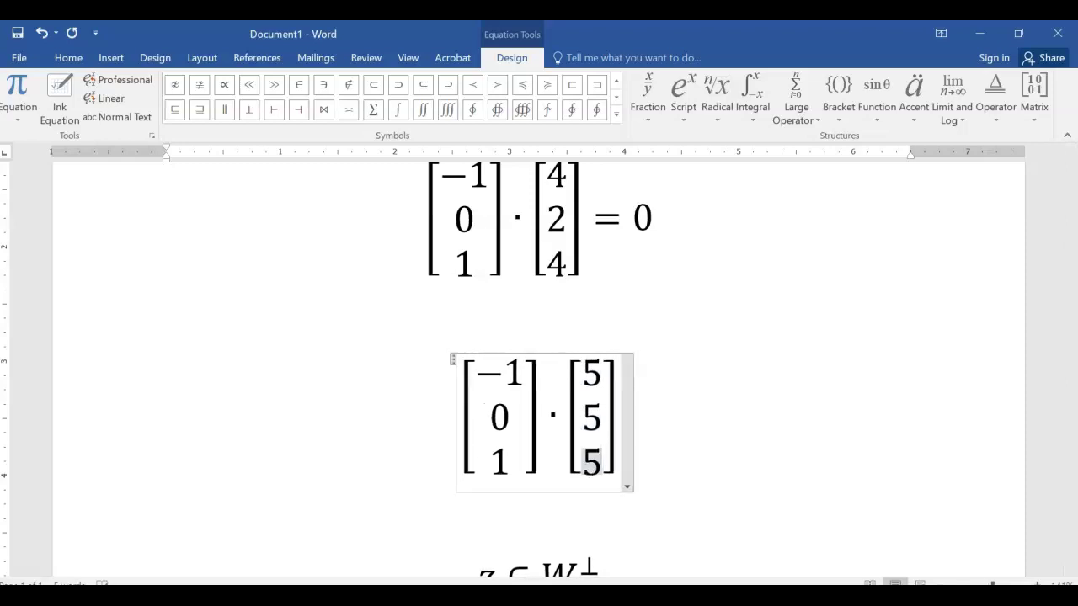
pyautogui.moveTo(602, 464); pyautogui.dragTo(584, 375)
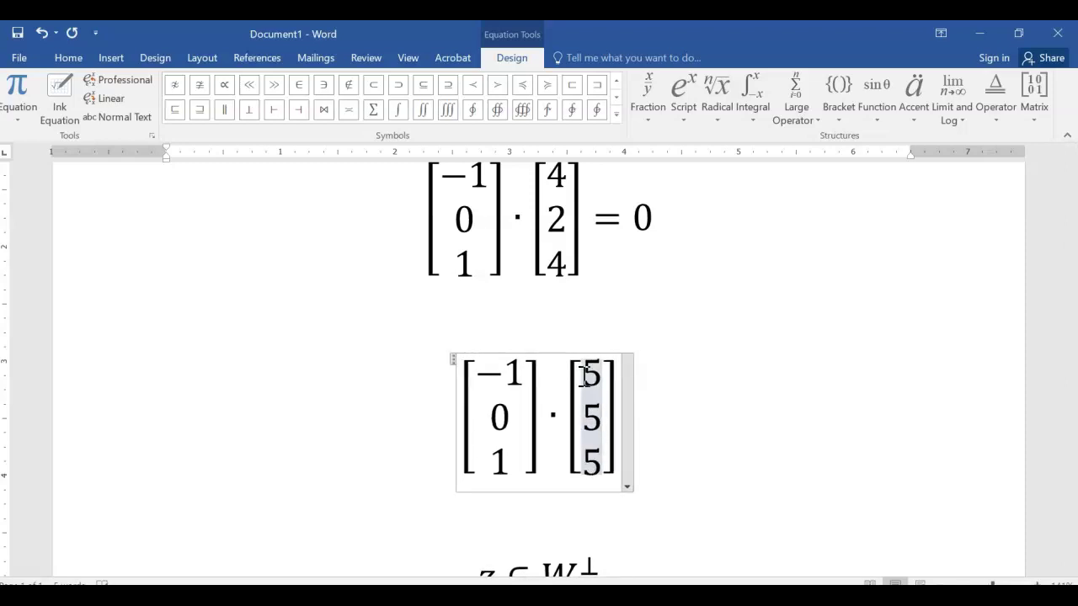
pyautogui.press('Right')
pyautogui.write('= ')
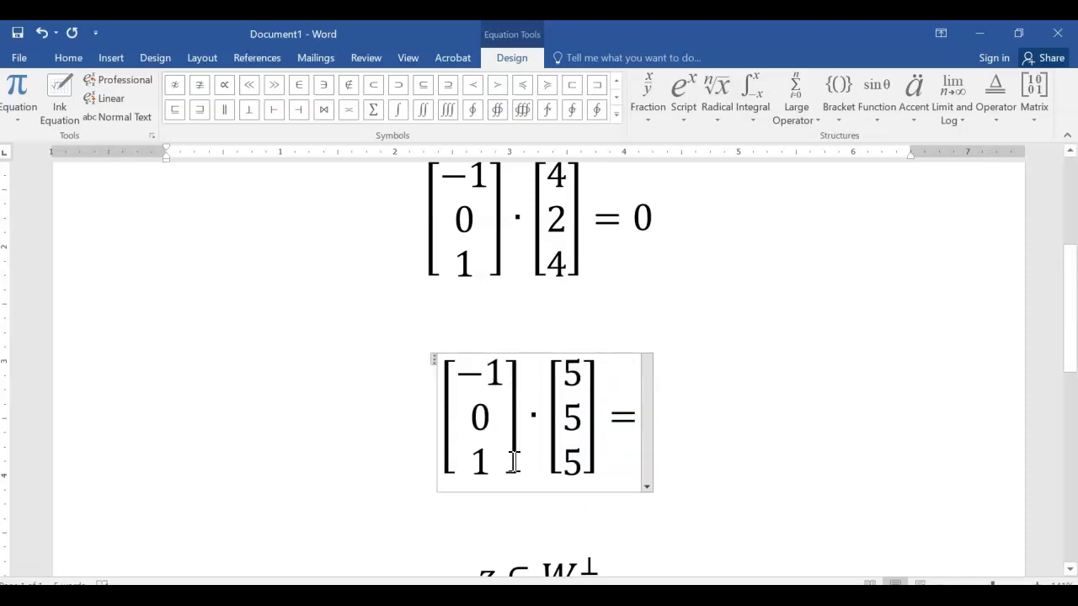
pyautogui.write('0')
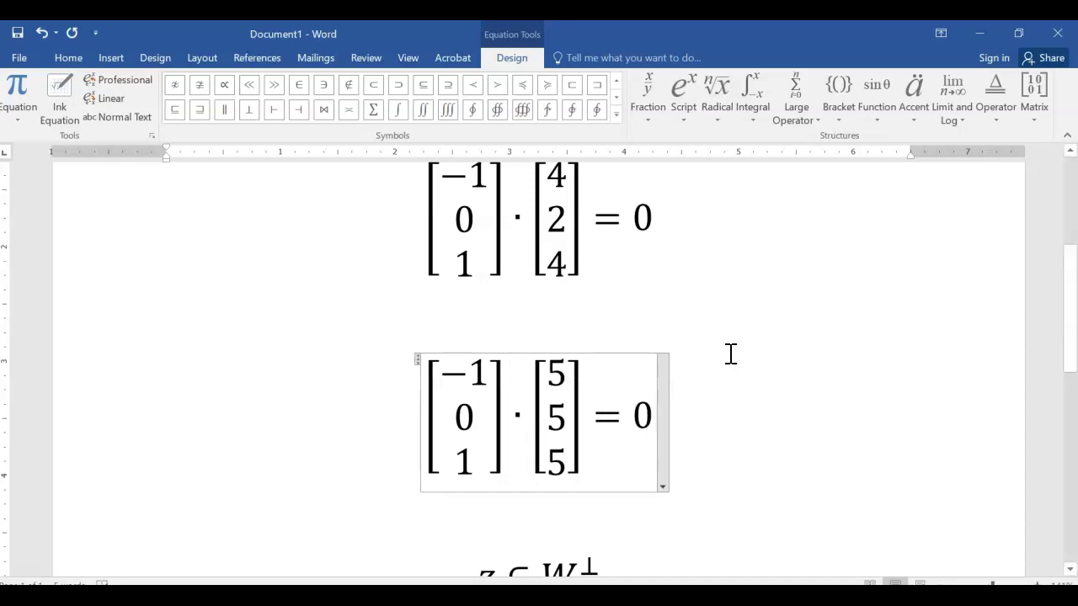
# Review the z ∈ W⊥ conclusion, then bring back the second example's slide show.
pyautogui.scroll(5, 724, 351)
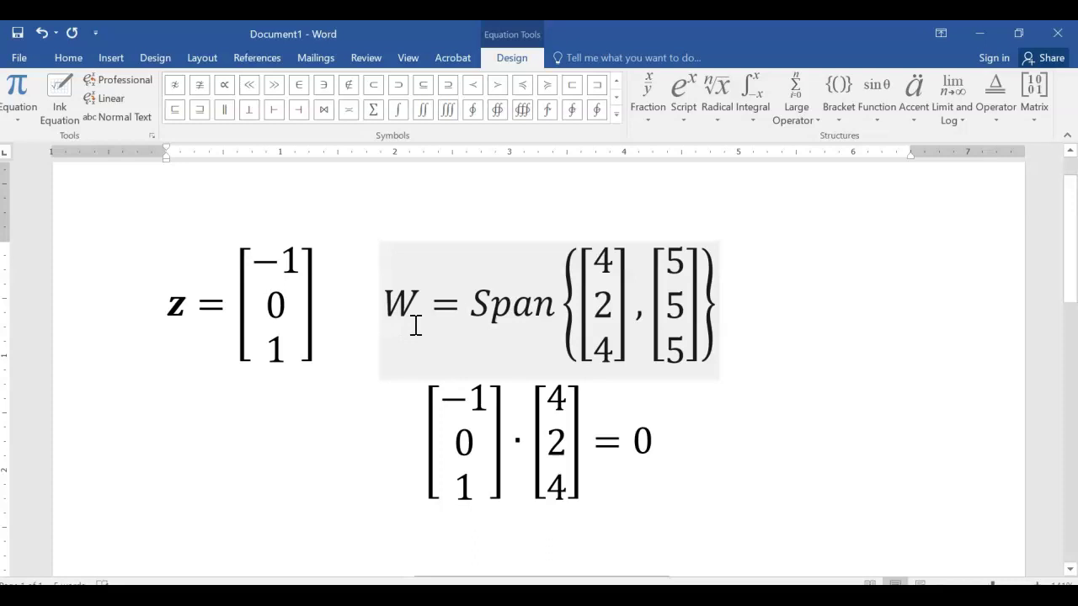
pyautogui.scroll(-5, 416, 327)
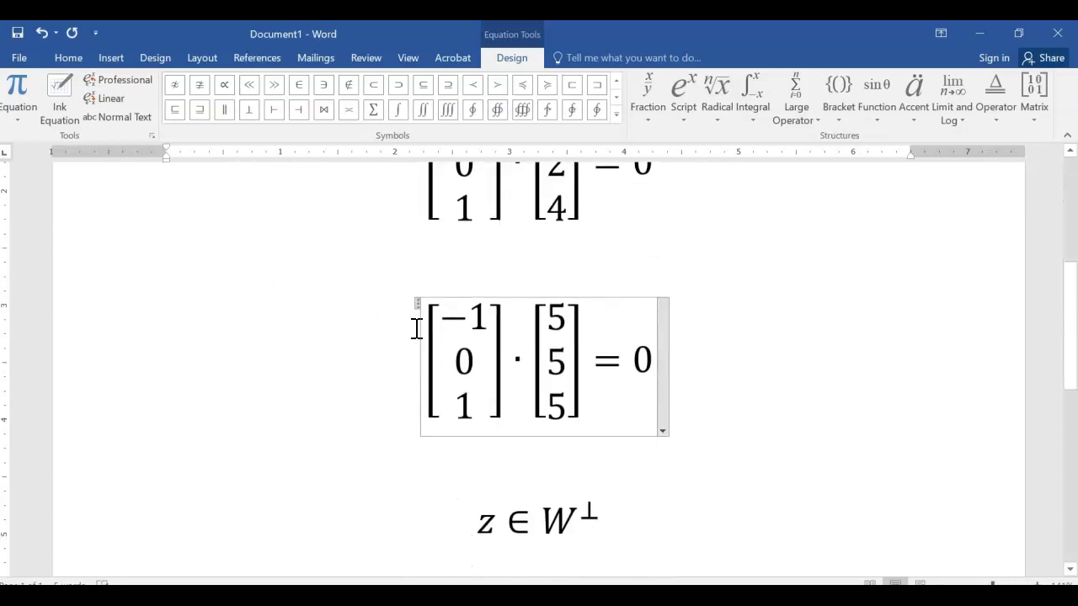
pyautogui.scroll(-2, 416, 327)
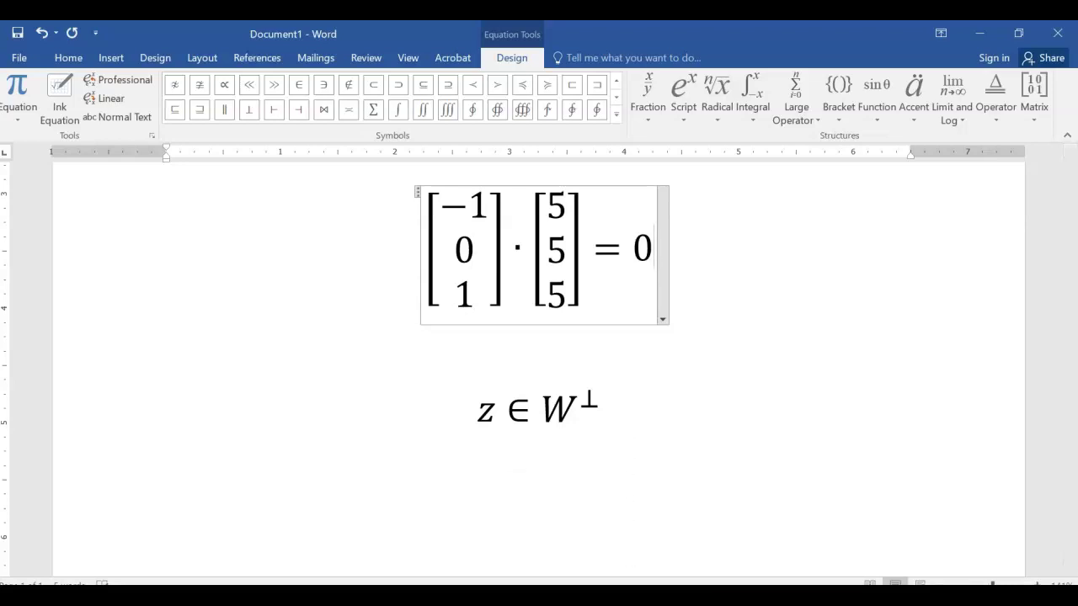
pyautogui.moveTo(688, 596)
pyautogui.click(775, 530)
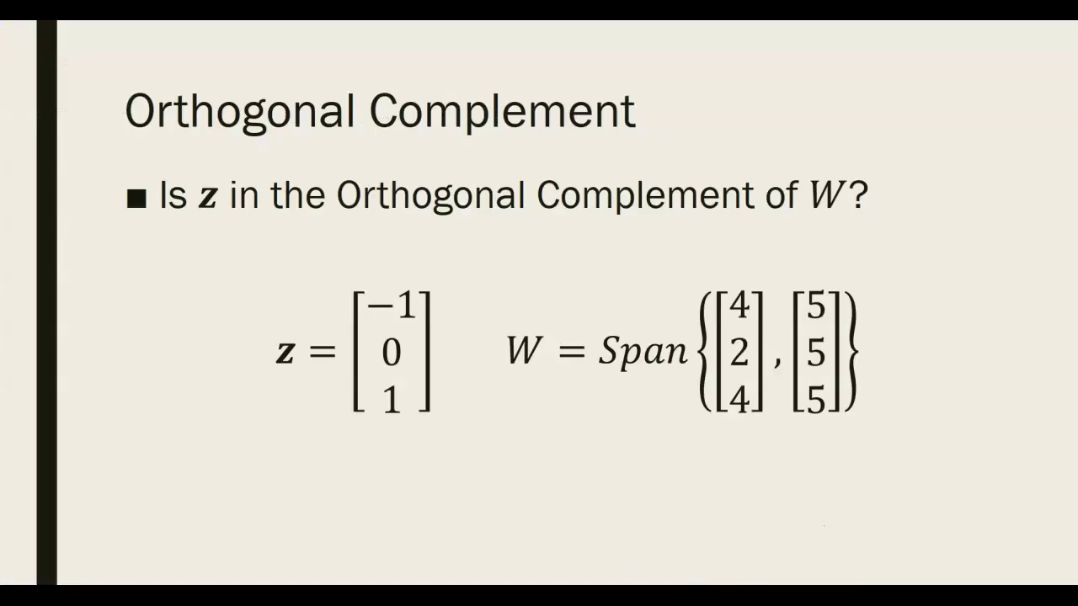